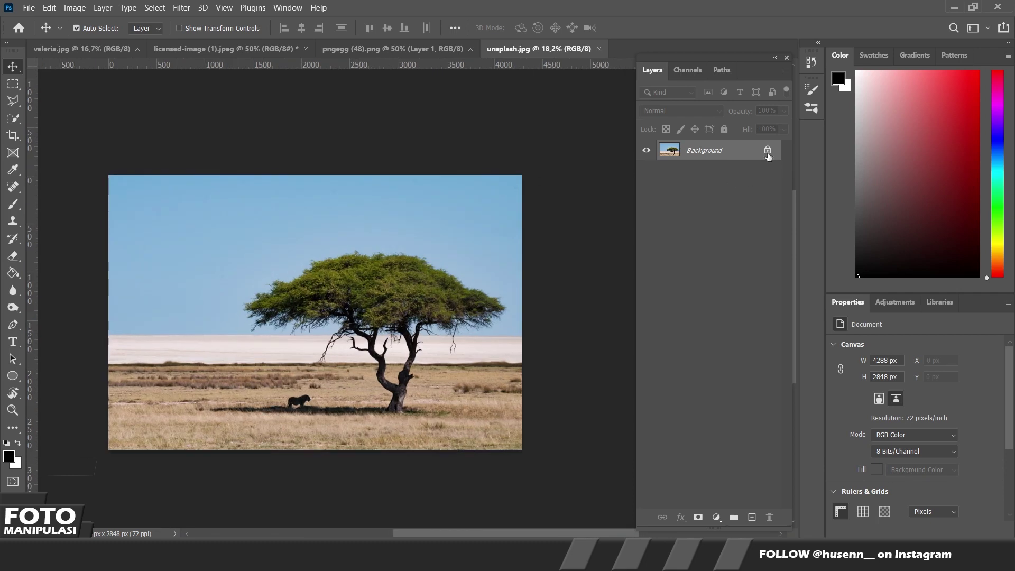
# - Unlock the background and extend the canvas right to 5041 px with a content-aware crop
pyautogui.click(768, 150)
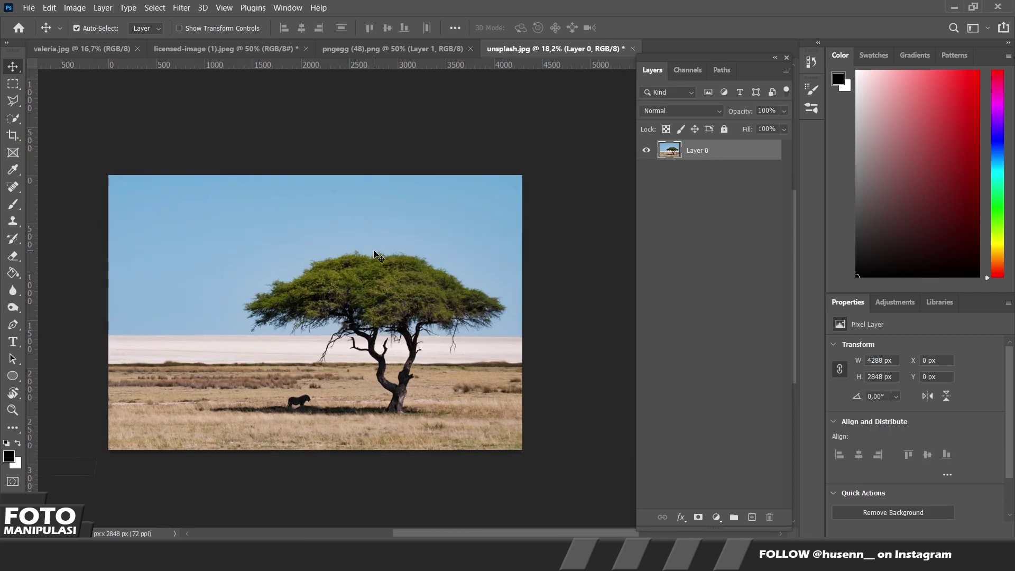
pyautogui.press('c')
pyautogui.scroll(-3, 315, 312)
pyautogui.moveTo(454, 305); pyautogui.dragTo(508, 306)
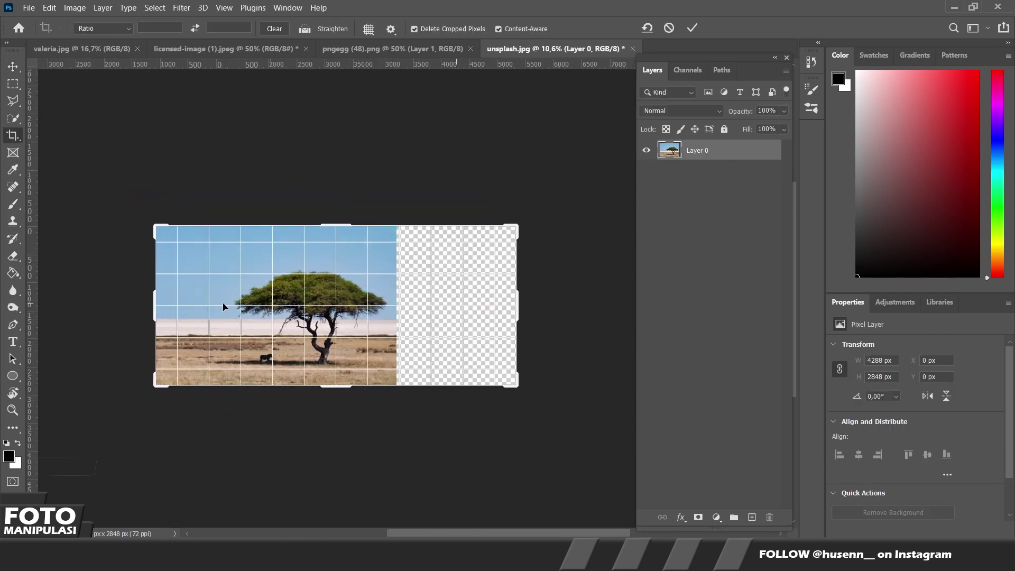
pyautogui.moveTo(168, 238); pyautogui.dragTo(211, 238)
pyautogui.moveTo(492, 312); pyautogui.dragTo(489, 294)
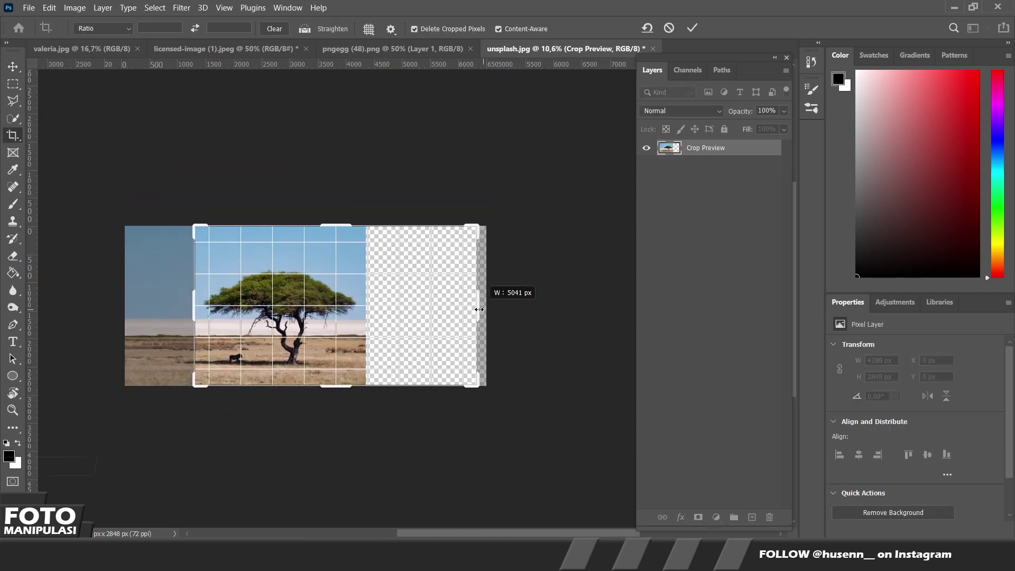
pyautogui.press('Return')
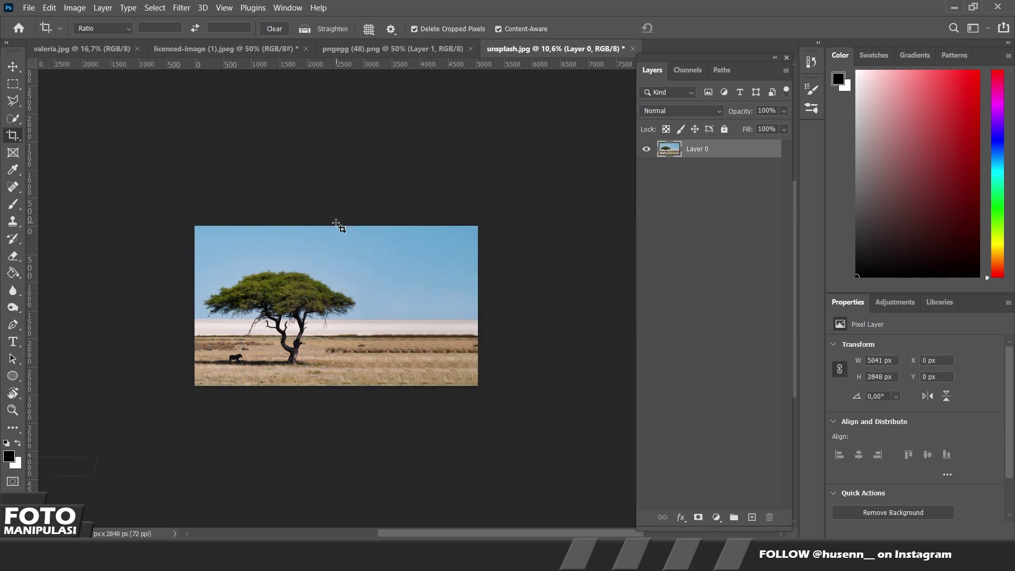
# - Outline the acacia canopy with the Polygonal Lasso and copy it onto Layer 1
pyautogui.click(13, 100)
pyautogui.scroll(5, 204, 288)
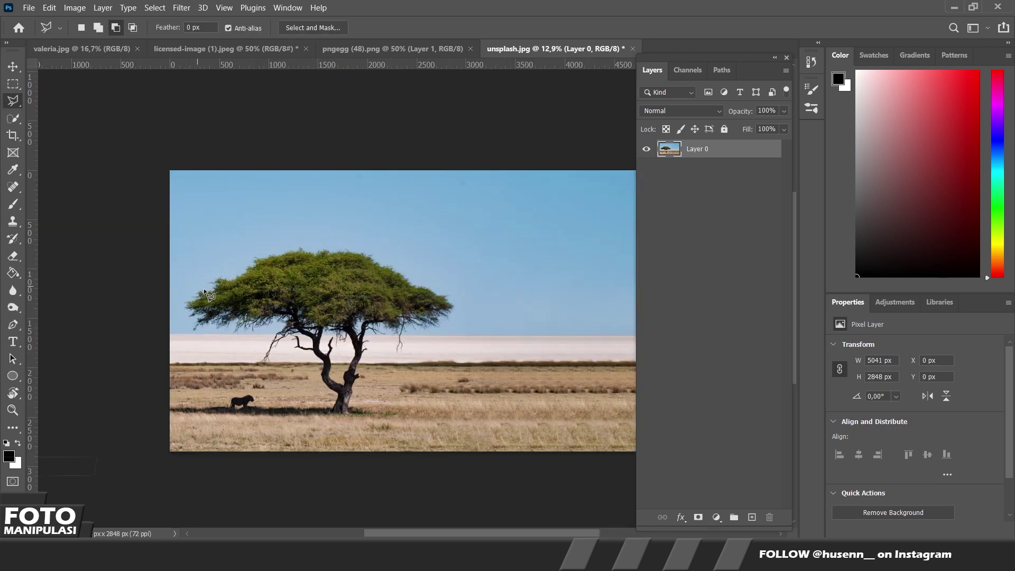
pyautogui.click(209, 240)
pyautogui.click(149, 256)
pyautogui.click(134, 299)
pyautogui.click(143, 351)
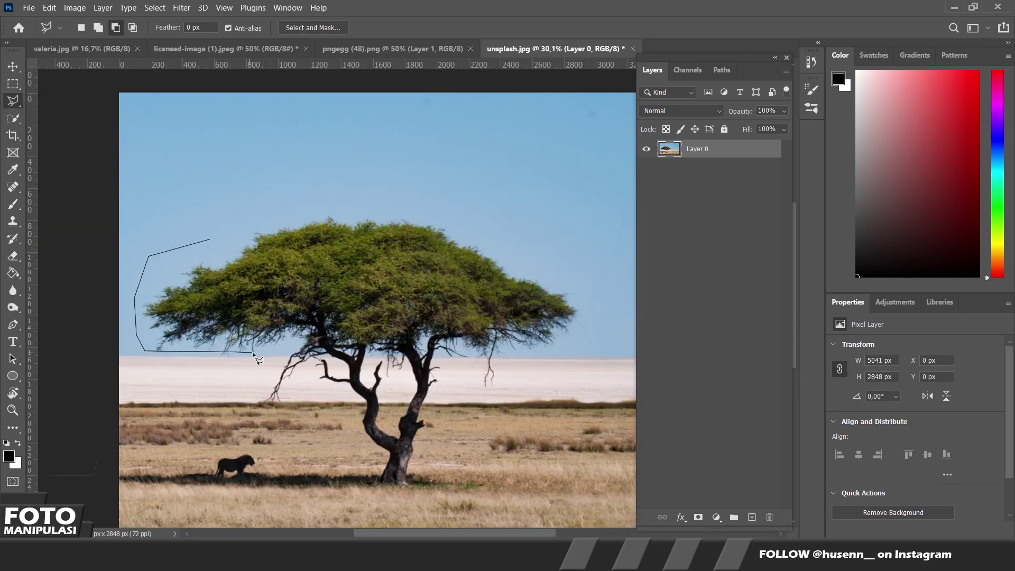
pyautogui.click(423, 358)
pyautogui.click(552, 358)
pyautogui.click(583, 347)
pyautogui.click(636, 302)
pyautogui.click(604, 241)
pyautogui.click(565, 222)
pyautogui.click(476, 194)
pyautogui.click(318, 183)
pyautogui.click(209, 240)
pyautogui.hotkey('ctrl', 'j')
# - Hide the copied canopy layer and make Layer 0 the working layer
pyautogui.keyDown('alt'); pyautogui.scroll(-1, 300, 380); pyautogui.keyUp('alt')
pyautogui.keyDown('alt'); pyautogui.scroll(-2, 300, 379); pyautogui.keyUp('alt')
pyautogui.hotkey('ctrl', ',')
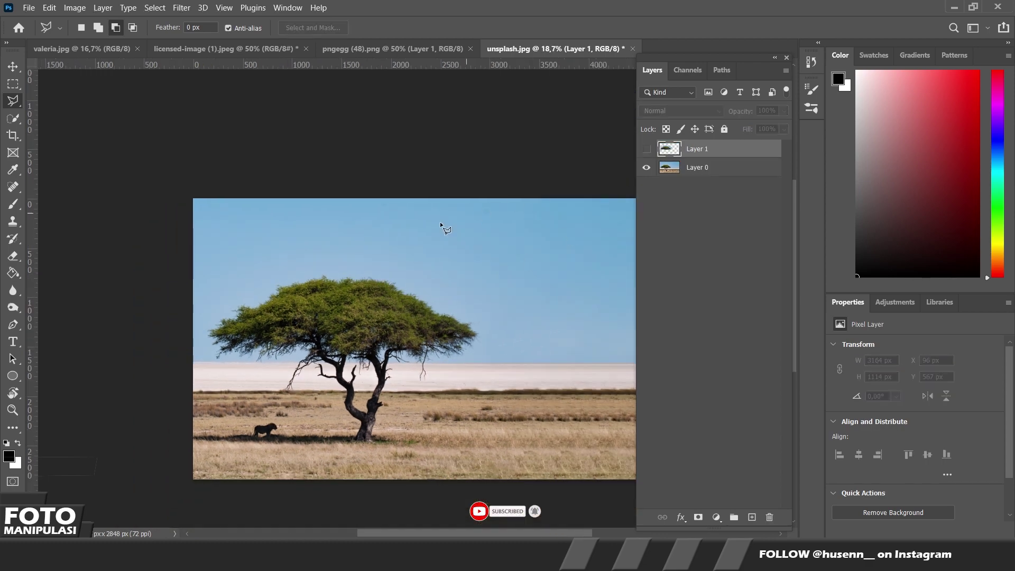
pyautogui.keyDown('alt'); pyautogui.scroll(1, 398, 315); pyautogui.keyUp('alt')
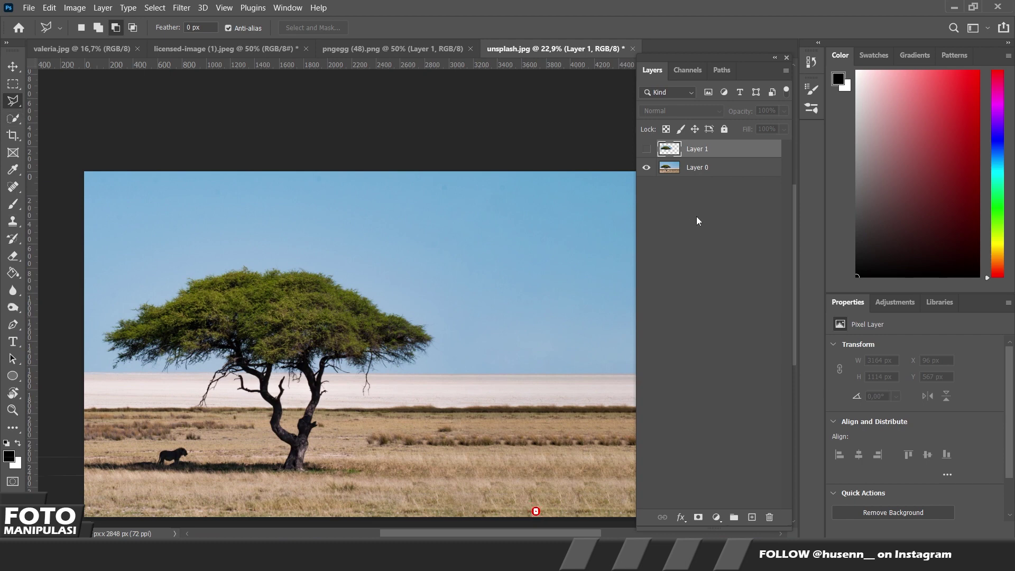
pyautogui.hotkey('alt', '[')
# - Outline the tree crown again on Layer 0, cancelling a stray point and clearing the old selection
pyautogui.click(107, 297)
pyautogui.click(192, 246)
pyautogui.click(273, 241)
pyautogui.click(454, 285)
pyautogui.click(478, 330)
pyautogui.click(108, 298)
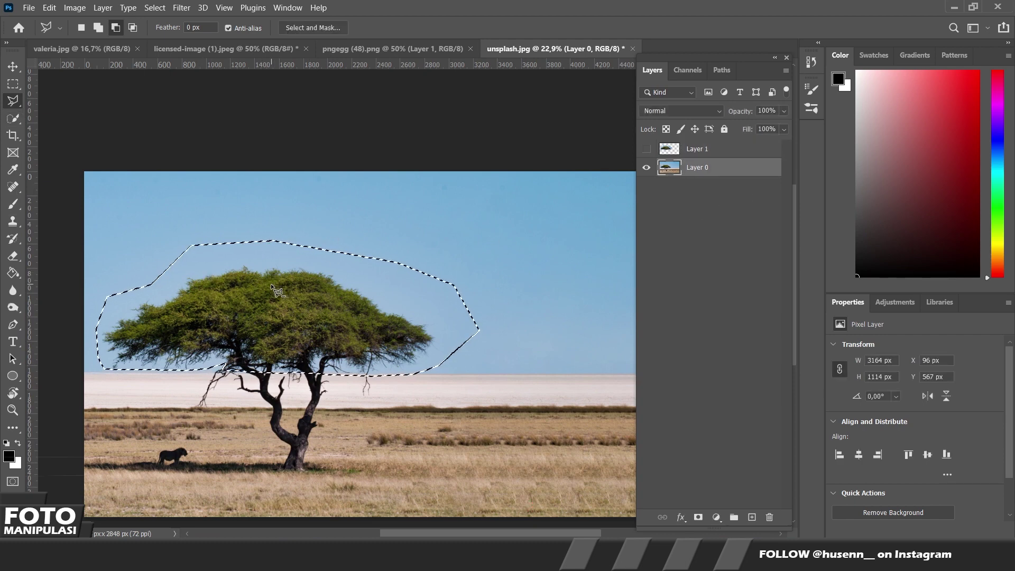
pyautogui.scroll(5, 170, 323)
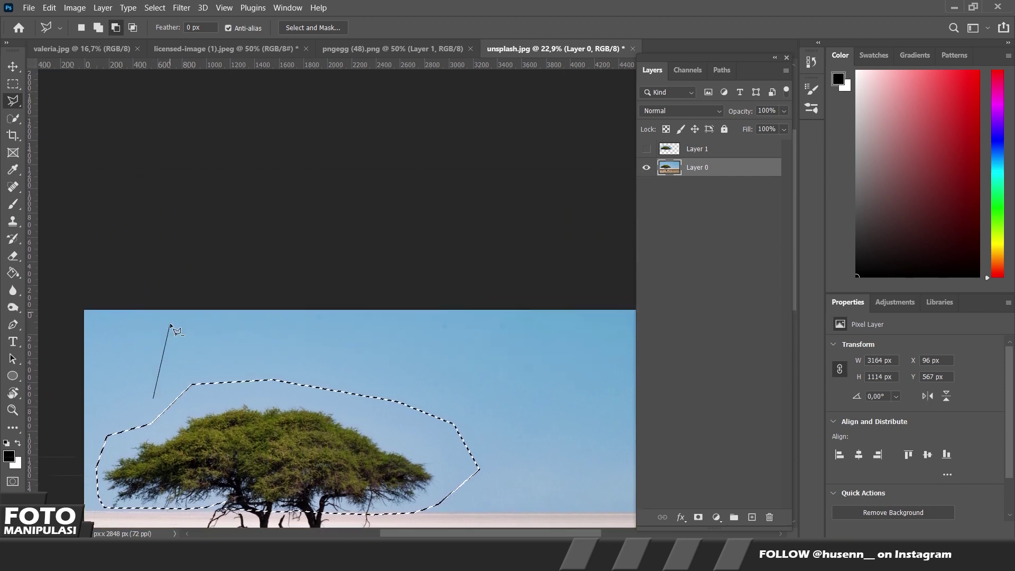
pyautogui.scroll(-2, 179, 272)
pyautogui.scroll(-1, 180, 272)
pyautogui.click(169, 314)
pyautogui.press('Escape')
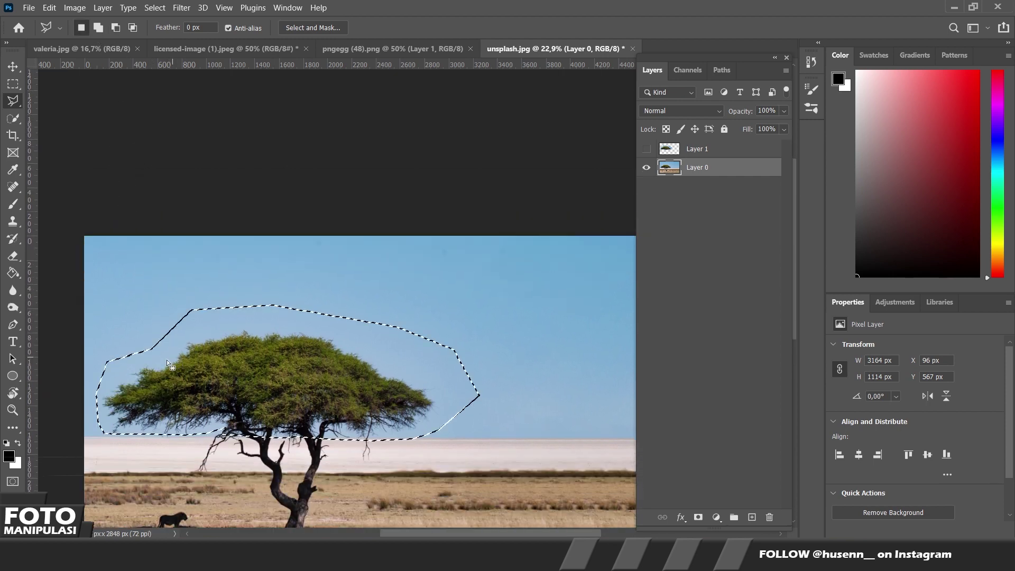
pyautogui.hotkey('ctrl', 'd')
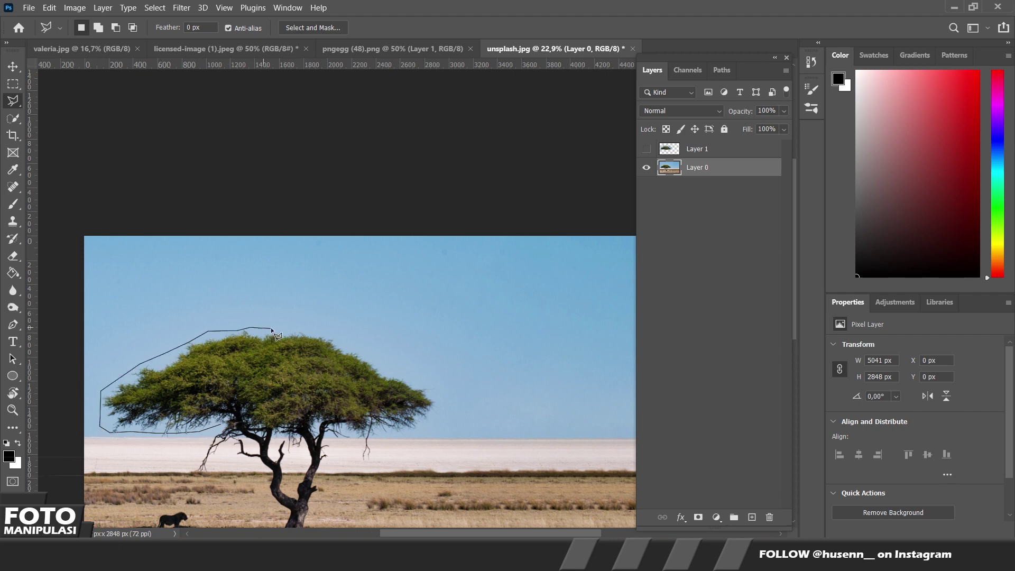
pyautogui.click(306, 433)
# - Close the crown outline and Content-Aware Fill it, replacing the canopy with sky on Layer 0
pyautogui.click(221, 424)
pyautogui.rightClick(257, 390)
pyautogui.click(308, 323)
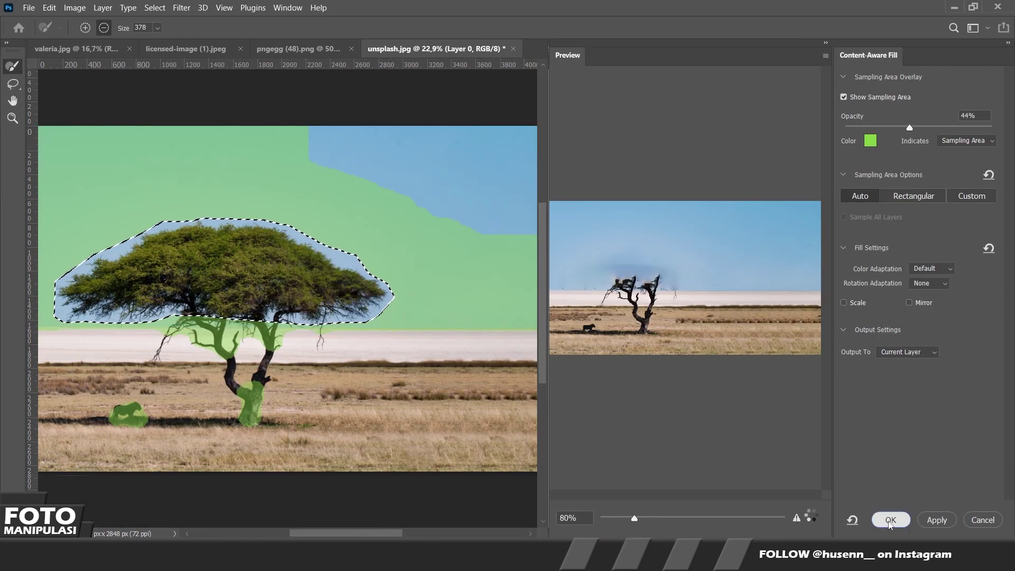
pyautogui.press('Return')
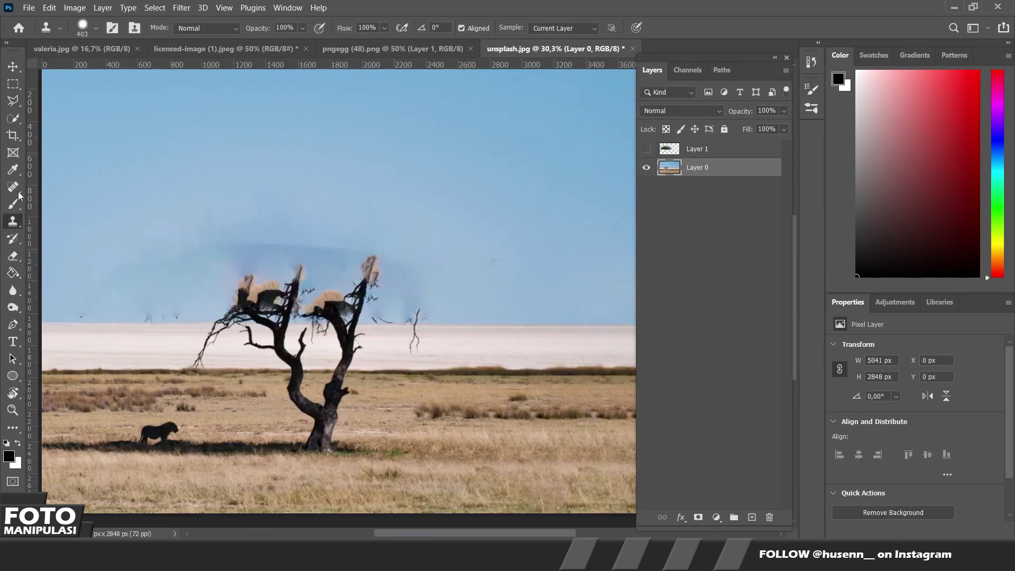
pyautogui.click(14, 187)
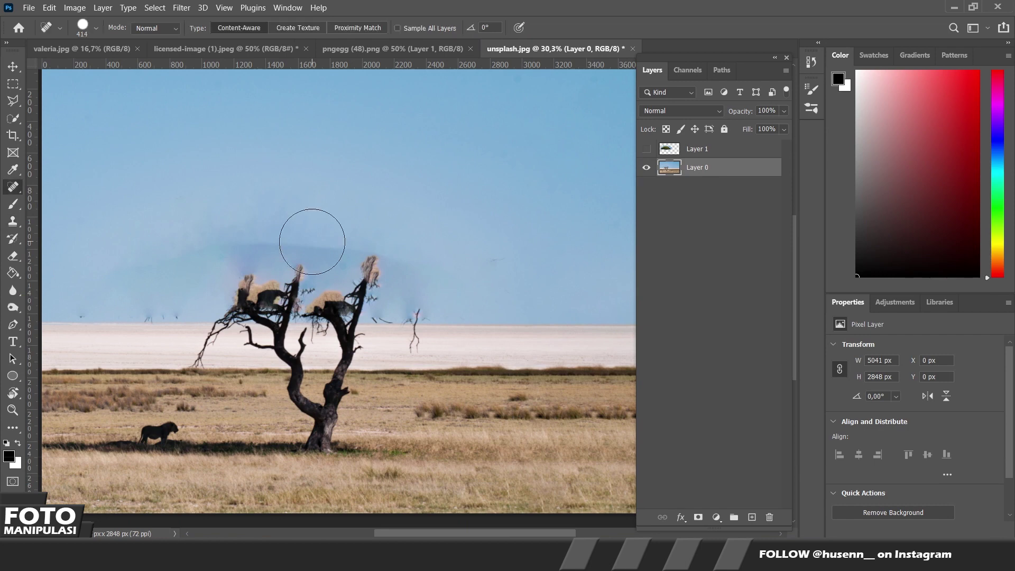
# - Paint out the sky haze and treetop nests with Spot Healing and Clone Stamp
pyautogui.moveTo(312, 242); pyautogui.dragTo(254, 233)
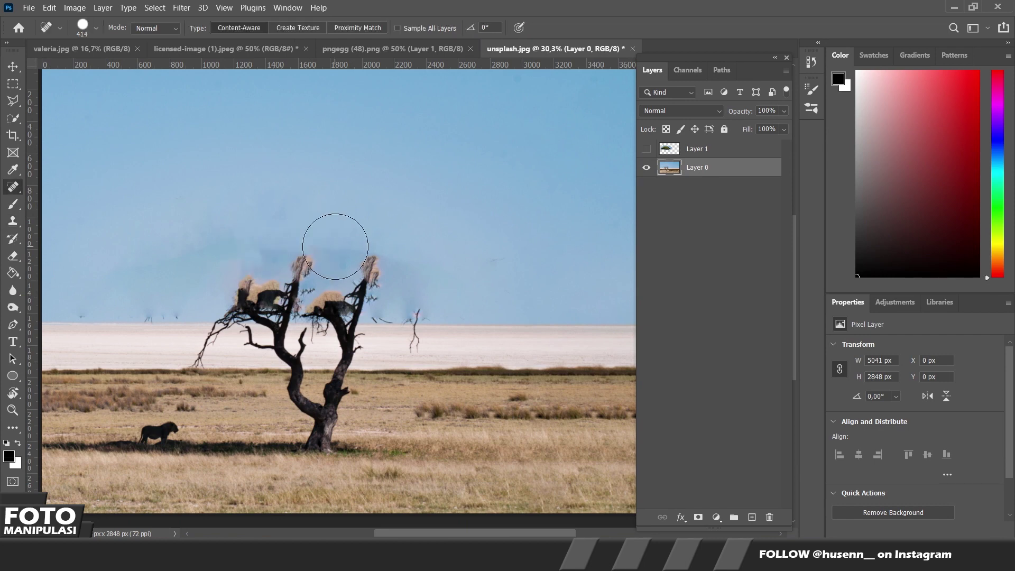
pyautogui.moveTo(234, 279); pyautogui.dragTo(267, 278)
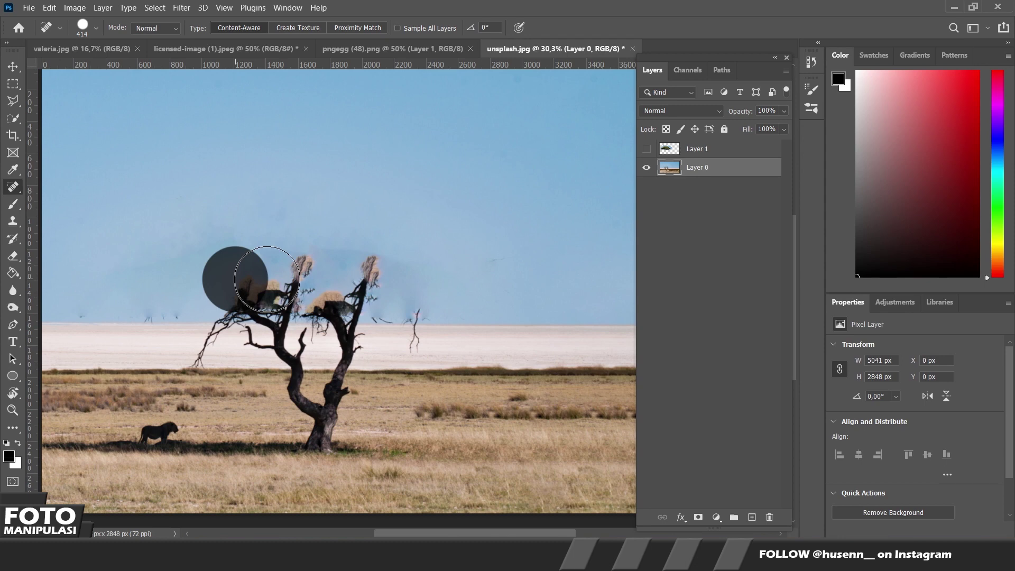
pyautogui.click(13, 221)
pyautogui.moveTo(406, 277); pyautogui.dragTo(233, 267)
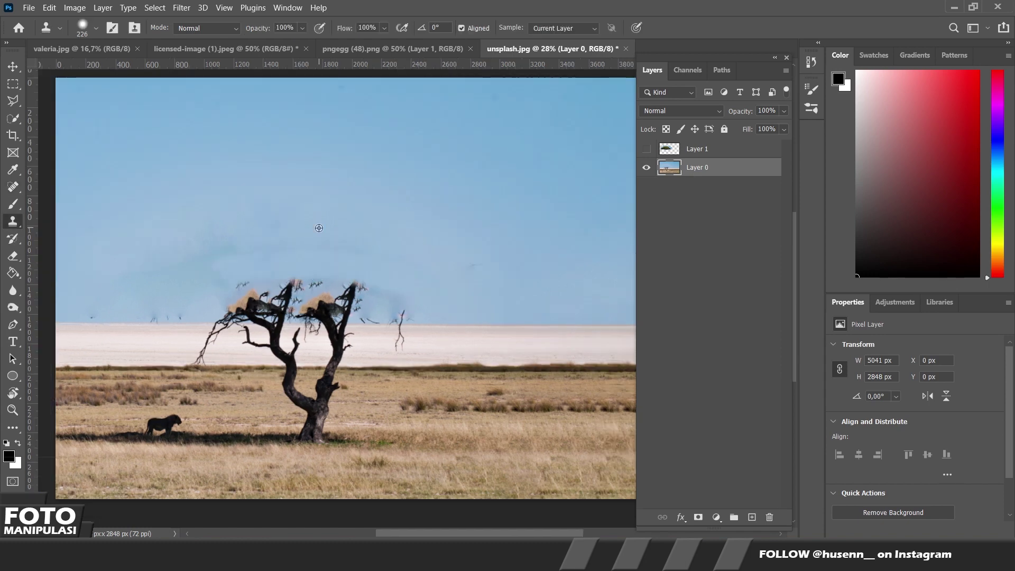
pyautogui.moveTo(207, 301)
pyautogui.mouseDown()
pyautogui.moveTo(370, 309)
pyautogui.moveTo(284, 284)
pyautogui.moveTo(383, 290)
pyautogui.moveTo(293, 251)
pyautogui.mouseUp()
pyautogui.moveTo(213, 301)
pyautogui.mouseDown()
pyautogui.moveTo(161, 304)
pyautogui.moveTo(231, 296)
pyautogui.mouseUp()
# - Toggle the canopy layer off and back on to check the cleaned sky
pyautogui.scroll(-3, 287, 261)
pyautogui.scroll(3, 287, 261)
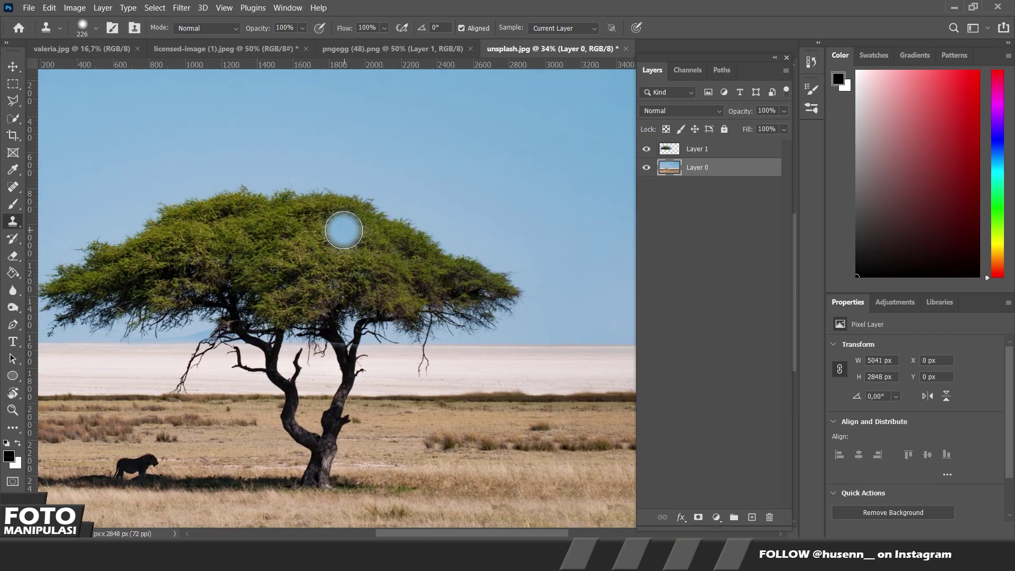
pyautogui.scroll(-1, 343, 230)
pyautogui.scroll(1, 344, 230)
pyautogui.scroll(1, 344, 230)
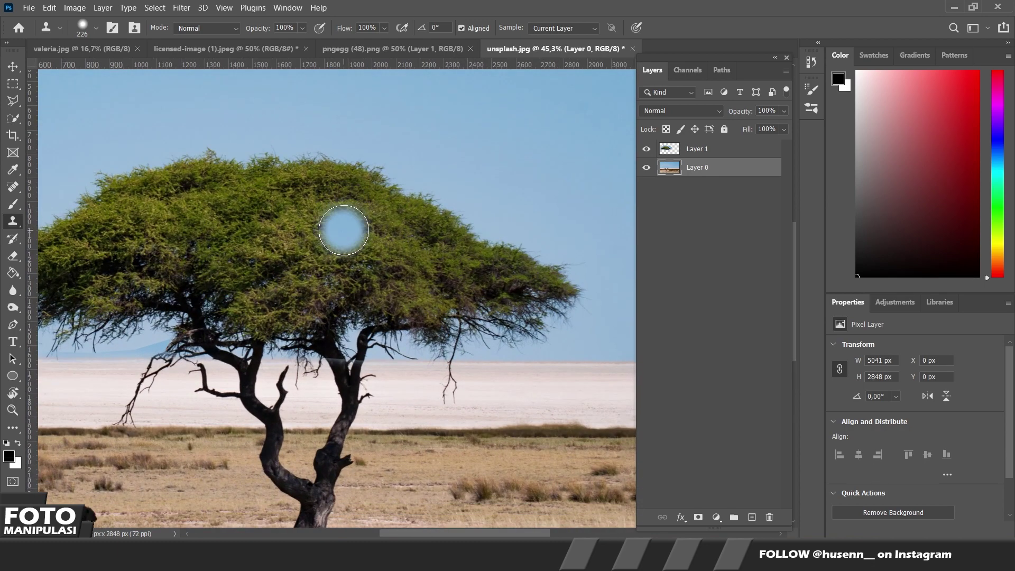
pyautogui.click(647, 149)
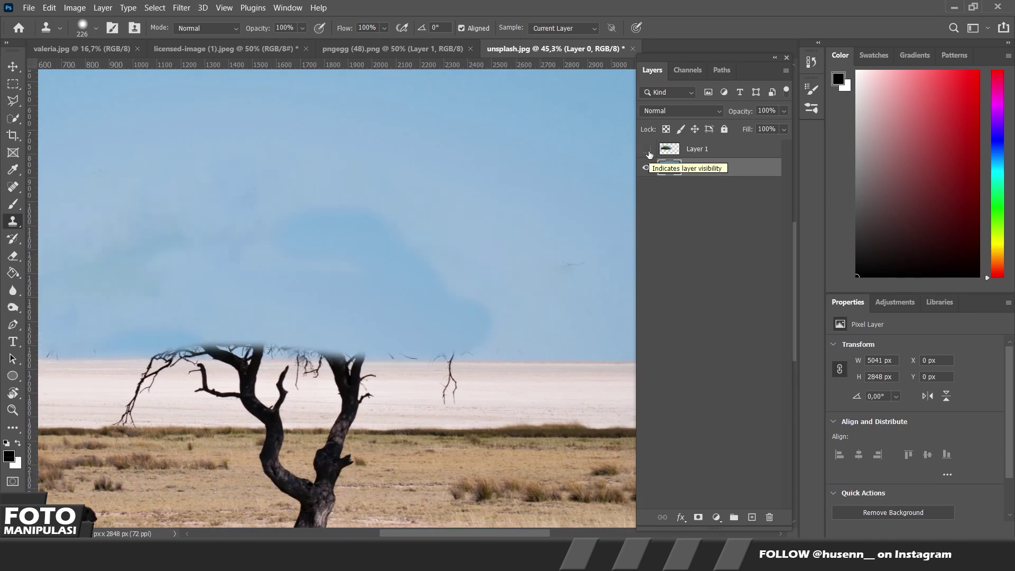
pyautogui.scroll(5, 336, 297)
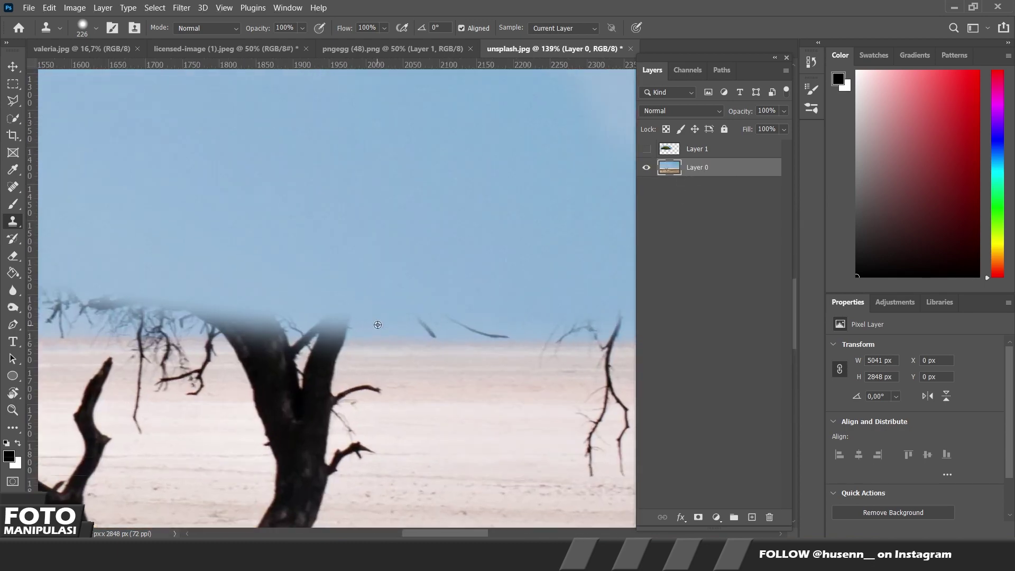
pyautogui.click(647, 149)
pyautogui.scroll(2, 337, 249)
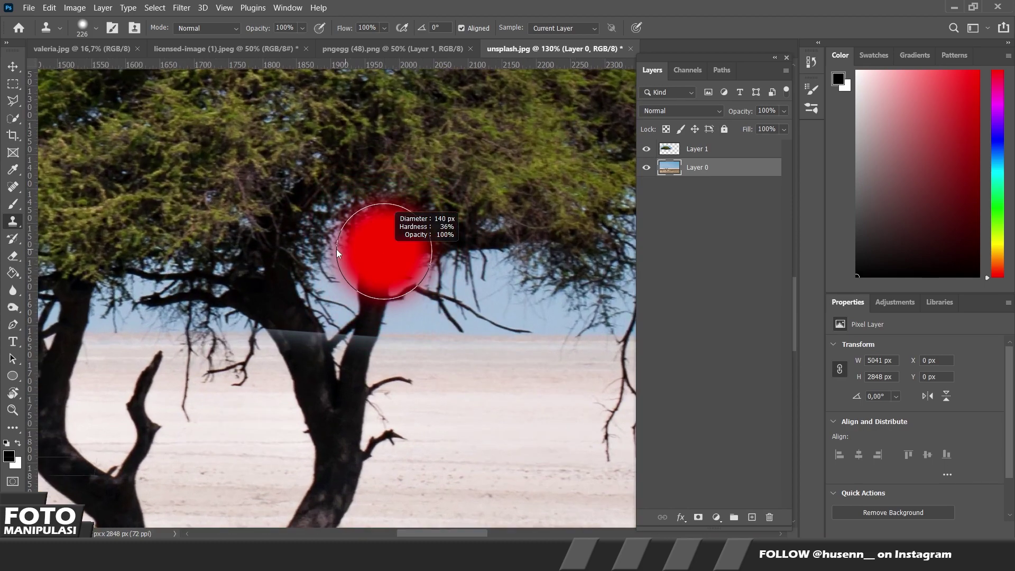
# - Clone over the light bands along the left and right trunk tops
pyautogui.keyDown('alt'); pyautogui.click(312, 390); pyautogui.keyUp('alt')
pyautogui.moveTo(306, 351)
pyautogui.mouseDown()
pyautogui.moveTo(295, 337)
pyautogui.moveTo(313, 386)
pyautogui.mouseUp()
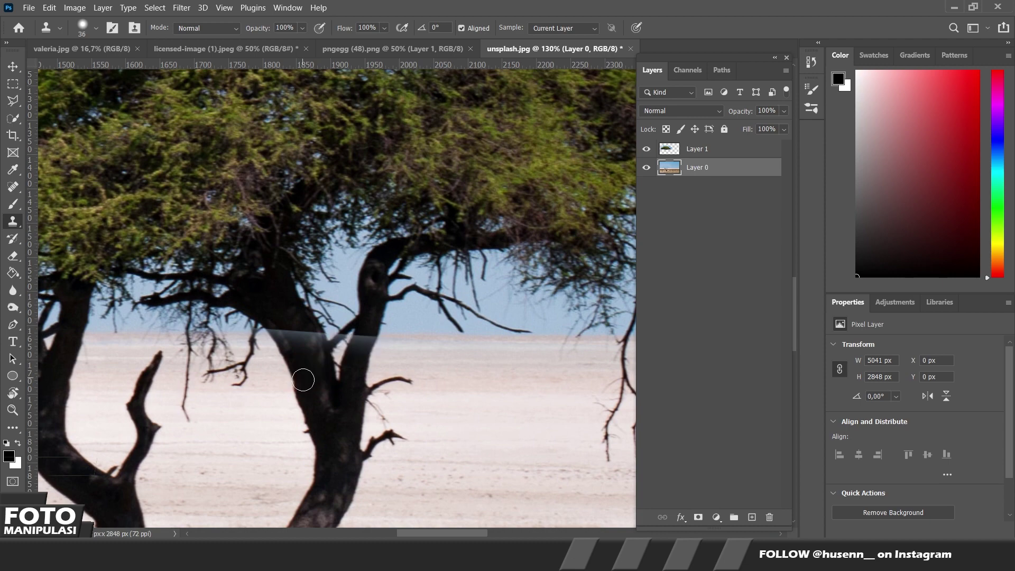
pyautogui.moveTo(288, 339); pyautogui.dragTo(328, 341)
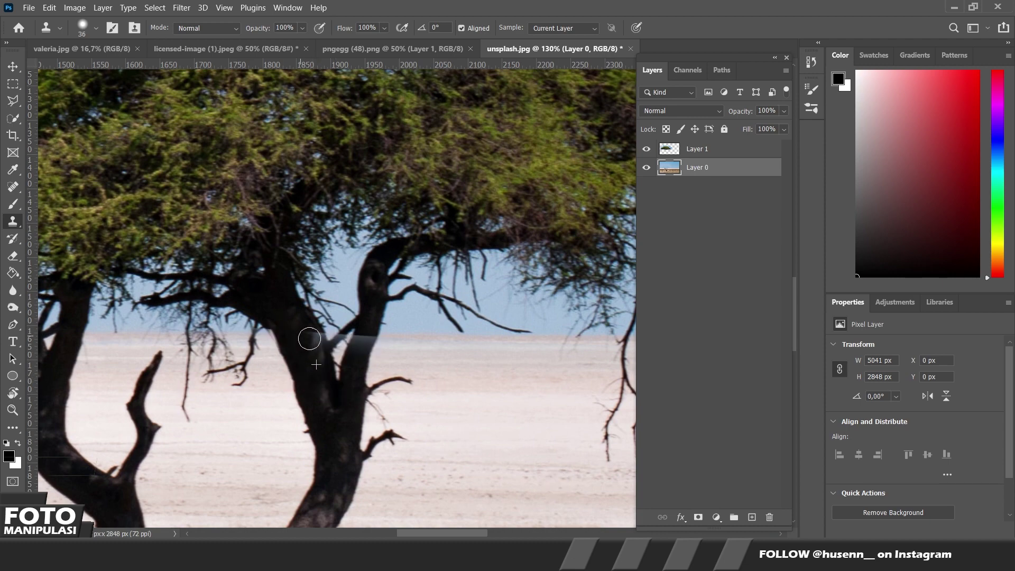
pyautogui.moveTo(368, 388); pyautogui.dragTo(368, 334)
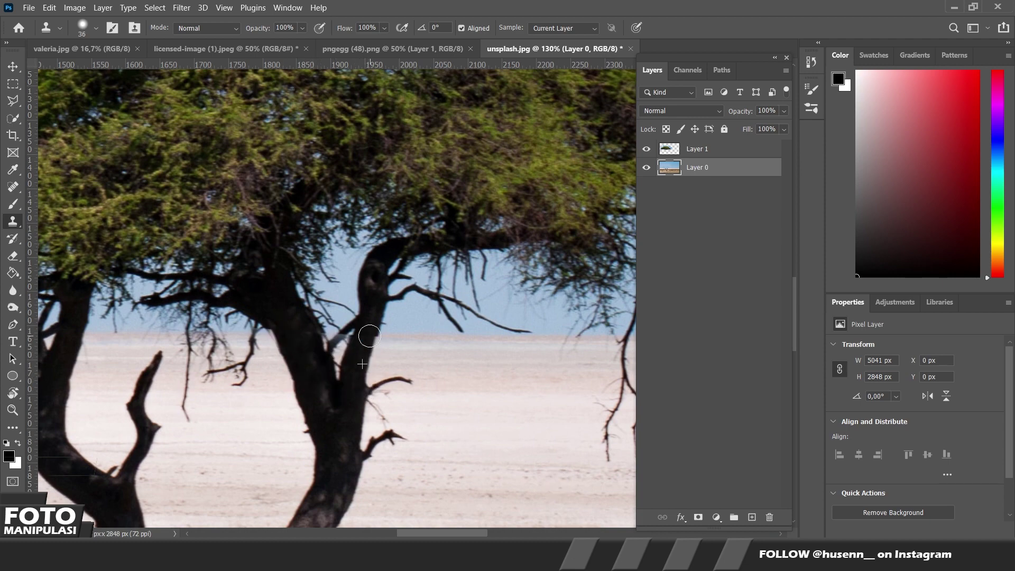
pyautogui.scroll(-5, 369, 337)
pyautogui.scroll(-3, 311, 354)
pyautogui.scroll(1, 488, 222)
pyautogui.scroll(-2, 488, 222)
pyautogui.click(665, 150)
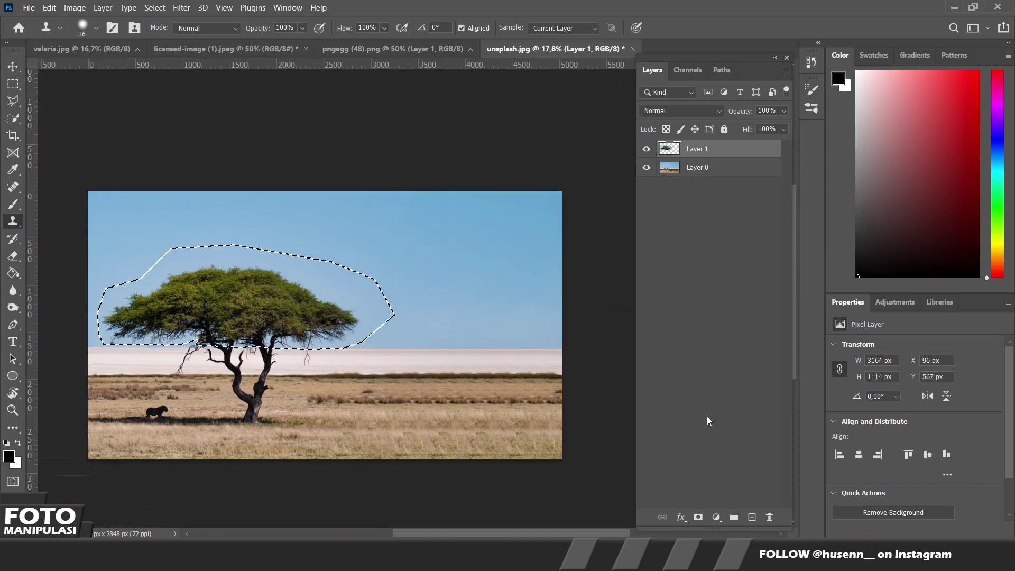
# - Quick-select the tree canopy and add it as a layer mask on Layer 1
pyautogui.hotkey('ctrl', 'd')
pyautogui.scroll(2, 317, 317)
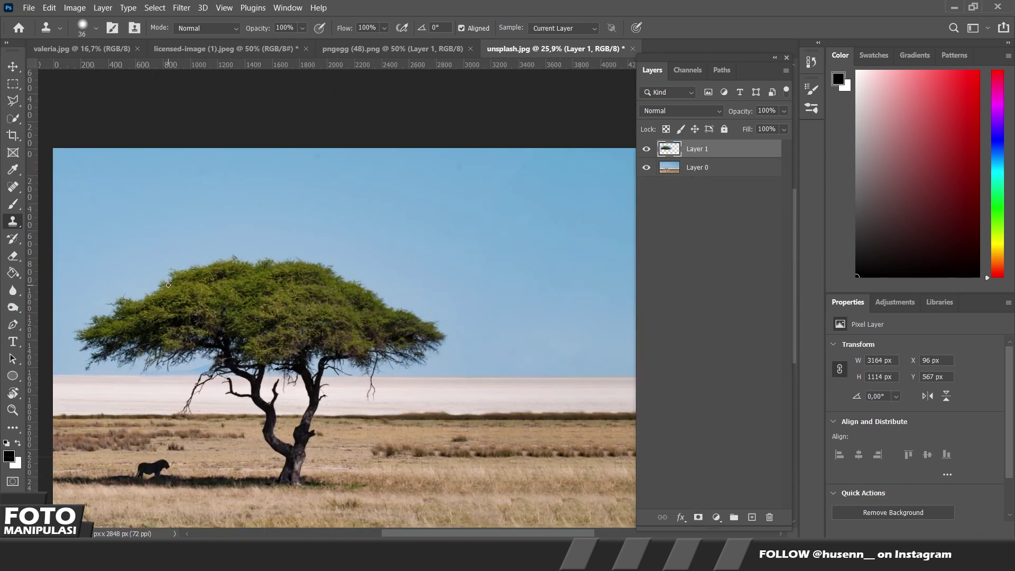
pyautogui.scroll(1, 317, 318)
pyautogui.press('w')
pyautogui.moveTo(275, 349)
pyautogui.mouseDown()
pyautogui.moveTo(203, 336)
pyautogui.moveTo(384, 369)
pyautogui.mouseUp()
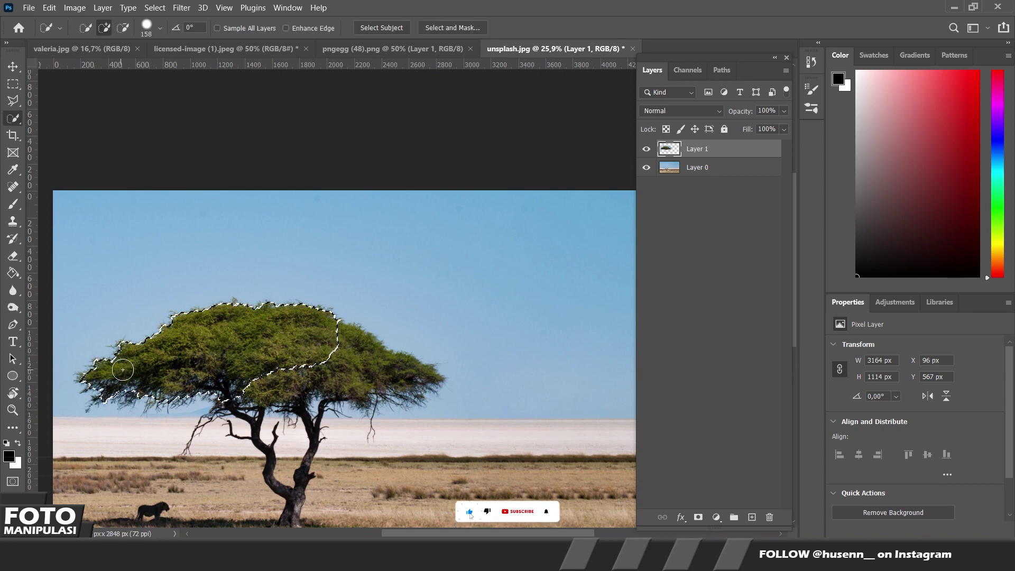
pyautogui.click(698, 517)
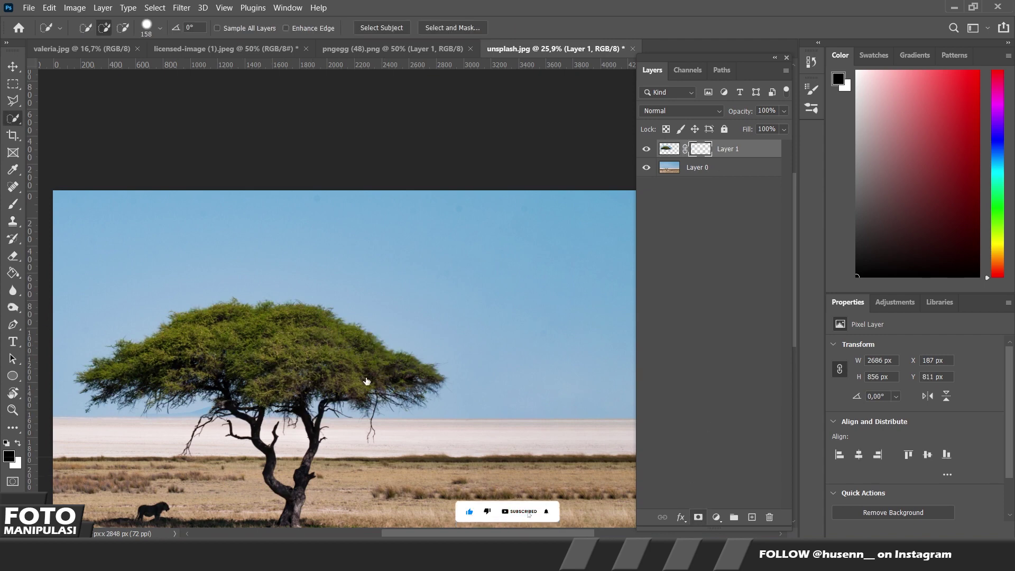
pyautogui.scroll(3, 318, 360)
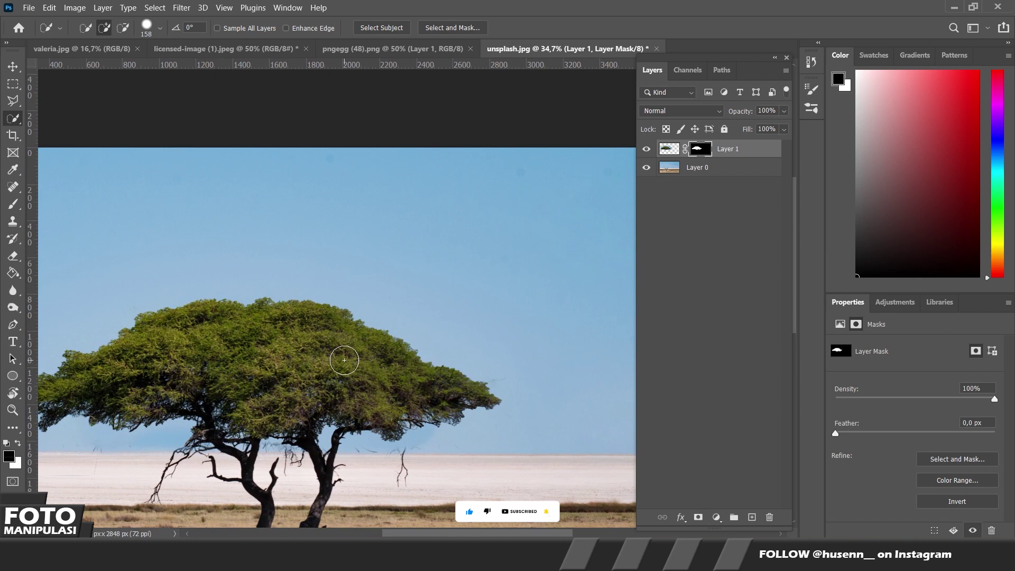
pyautogui.click(438, 30)
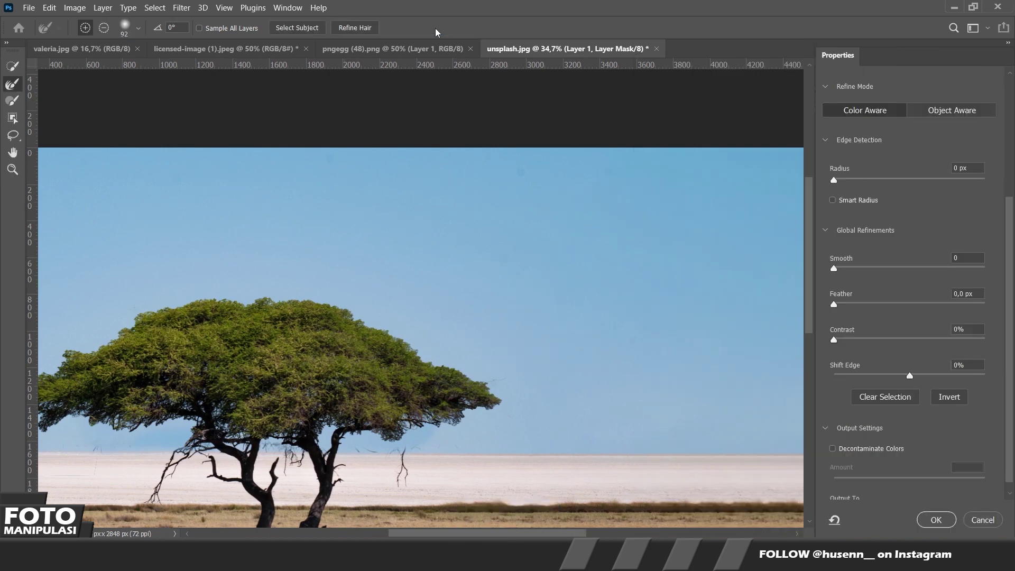
# - Refine the mask edge along the hanging branch, under-canopy branches and treetop twigs
pyautogui.scroll(-1, 419, 244)
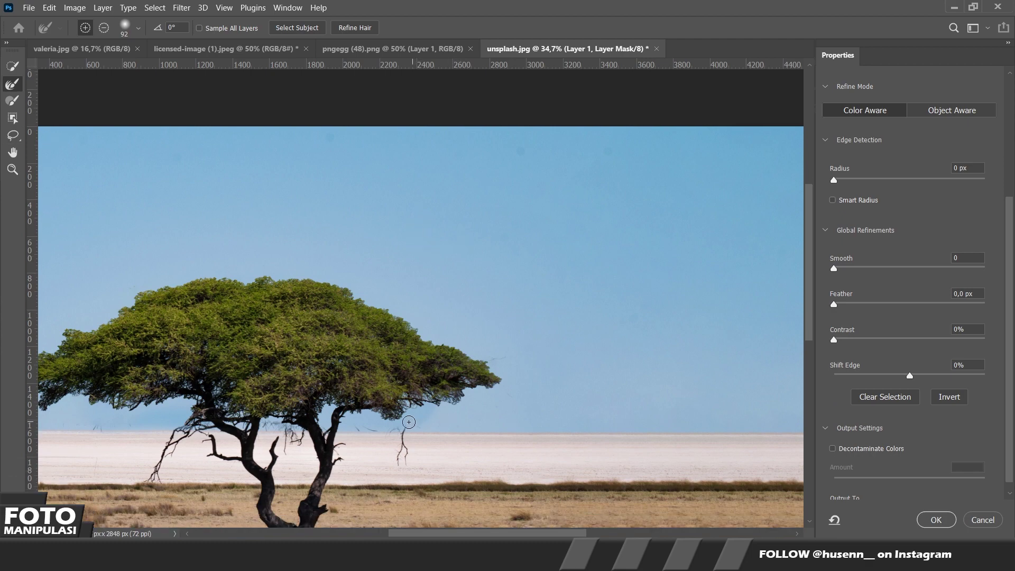
pyautogui.scroll(-1, 409, 421)
pyautogui.scroll(2, 391, 418)
pyautogui.scroll(2, 389, 415)
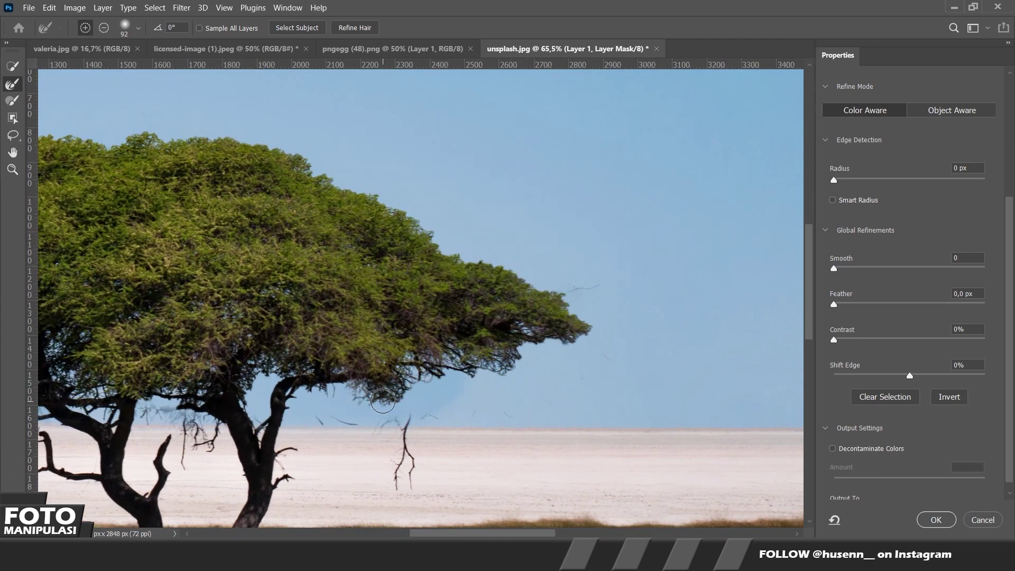
pyautogui.moveTo(402, 423); pyautogui.dragTo(422, 380)
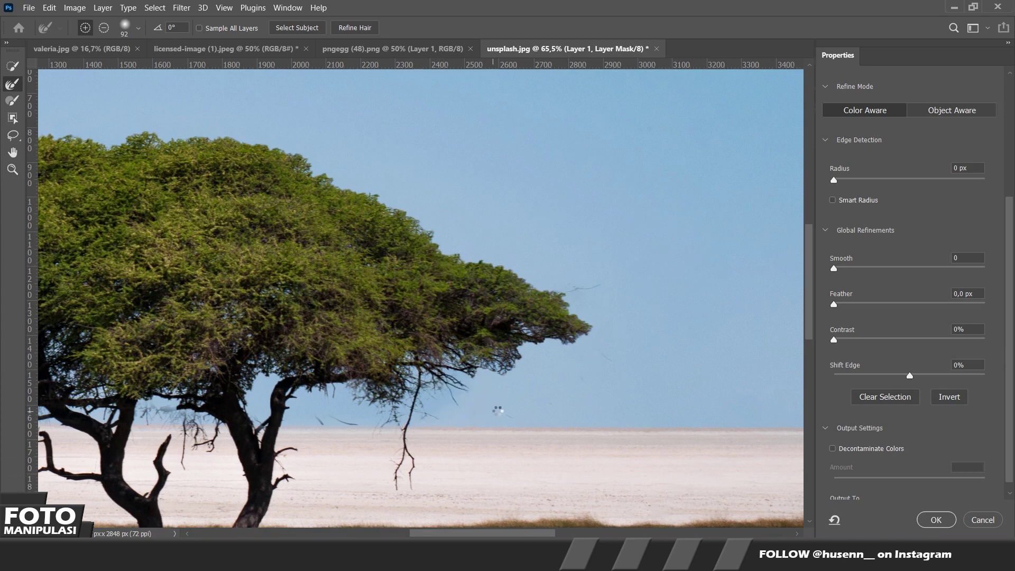
pyautogui.moveTo(529, 355); pyautogui.dragTo(556, 350)
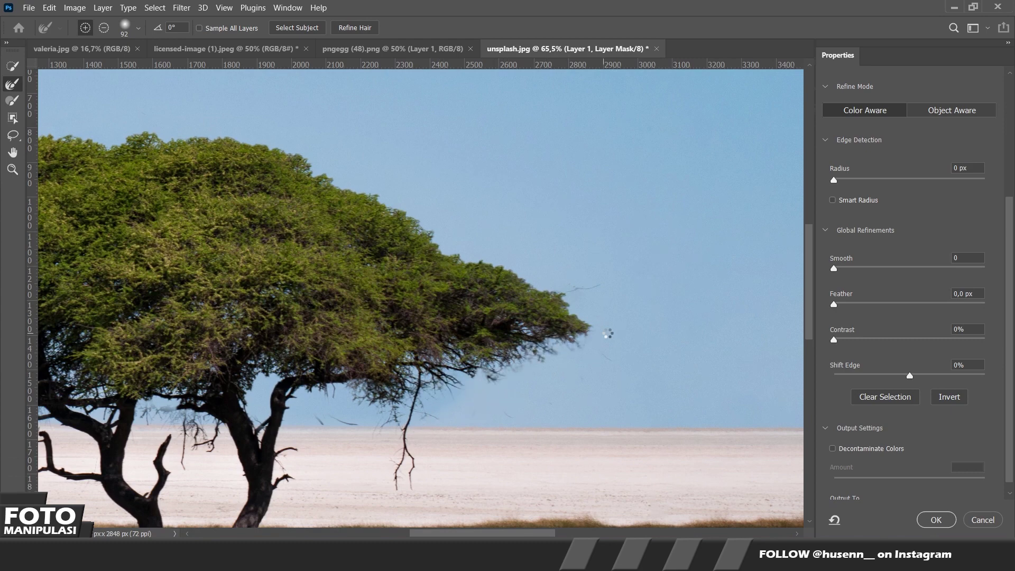
pyautogui.scroll(1, 582, 343)
pyautogui.scroll(1, 556, 350)
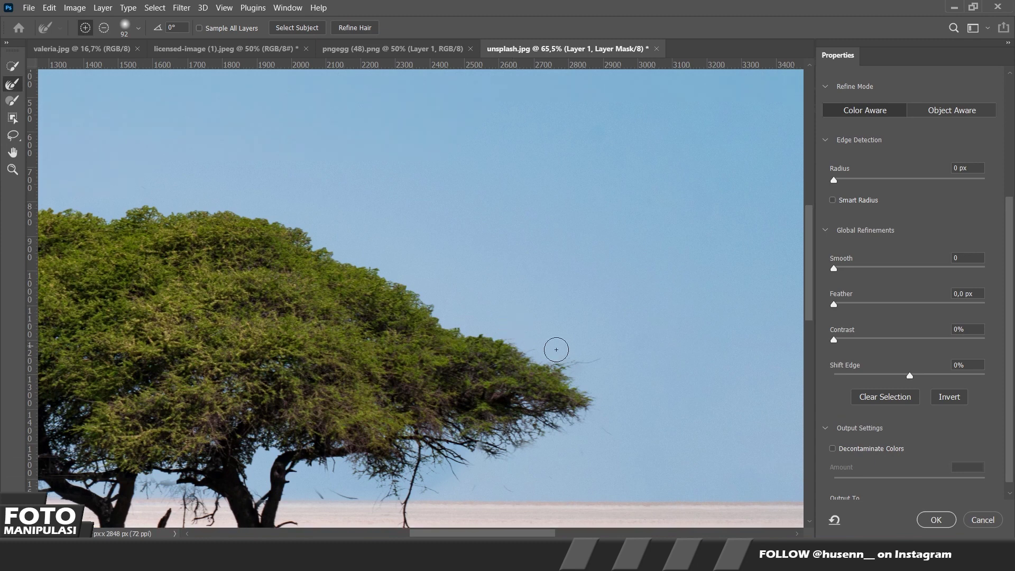
pyautogui.hscroll(-3, 476, 288)
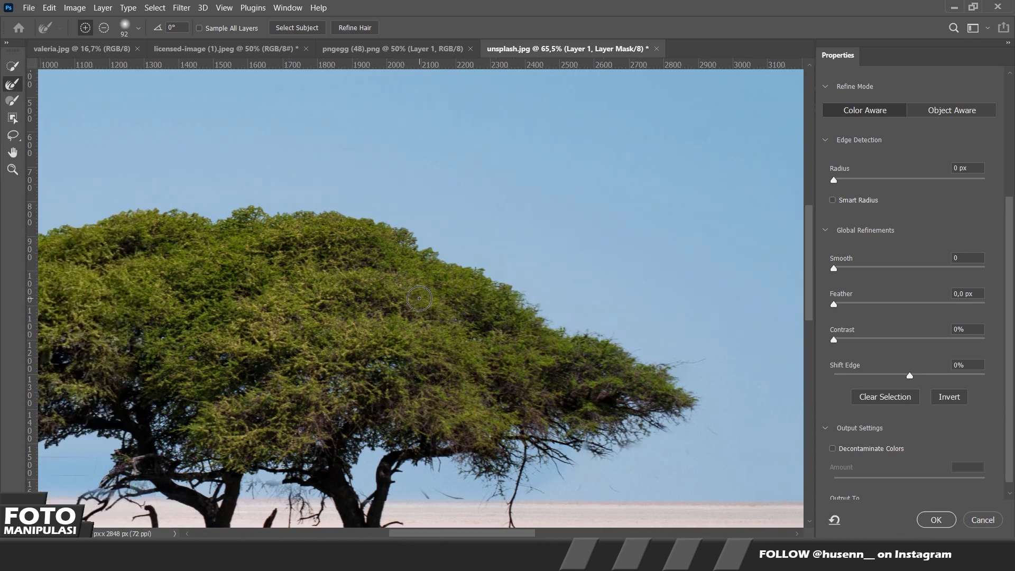
pyautogui.moveTo(534, 282); pyautogui.dragTo(349, 210)
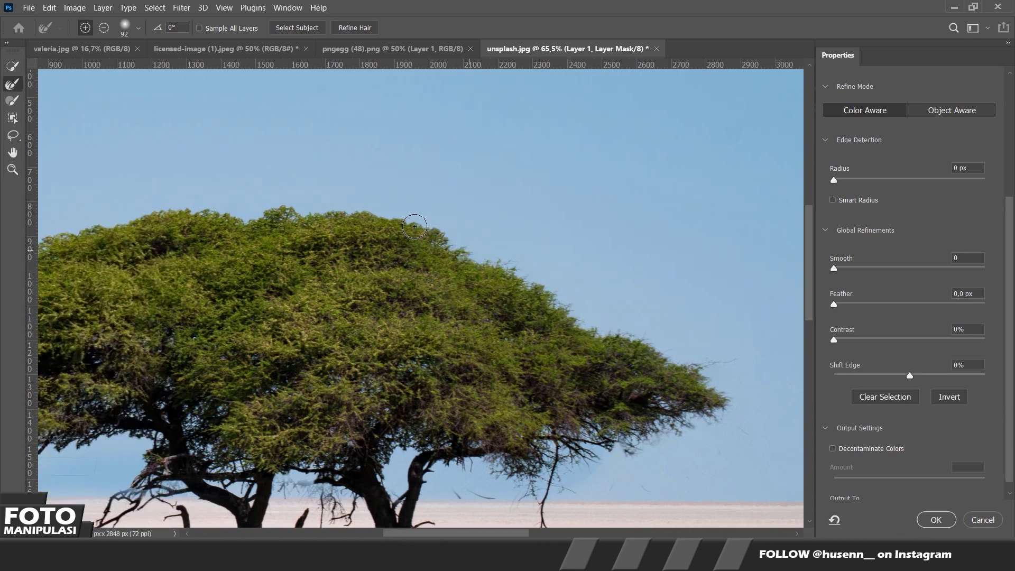
pyautogui.scroll(1, 347, 219)
pyautogui.hscroll(-2, 347, 226)
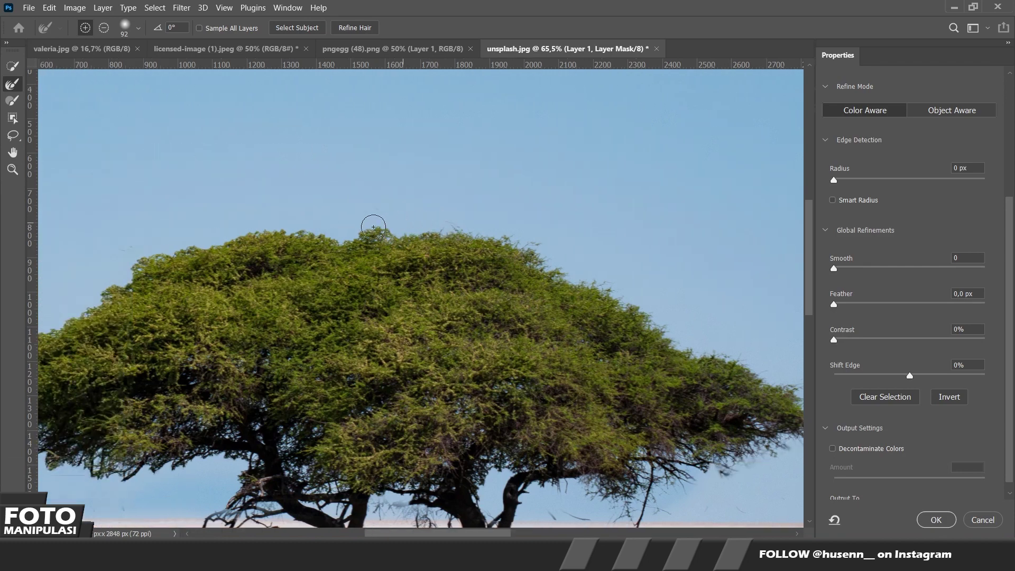
pyautogui.moveTo(349, 228); pyautogui.dragTo(227, 237)
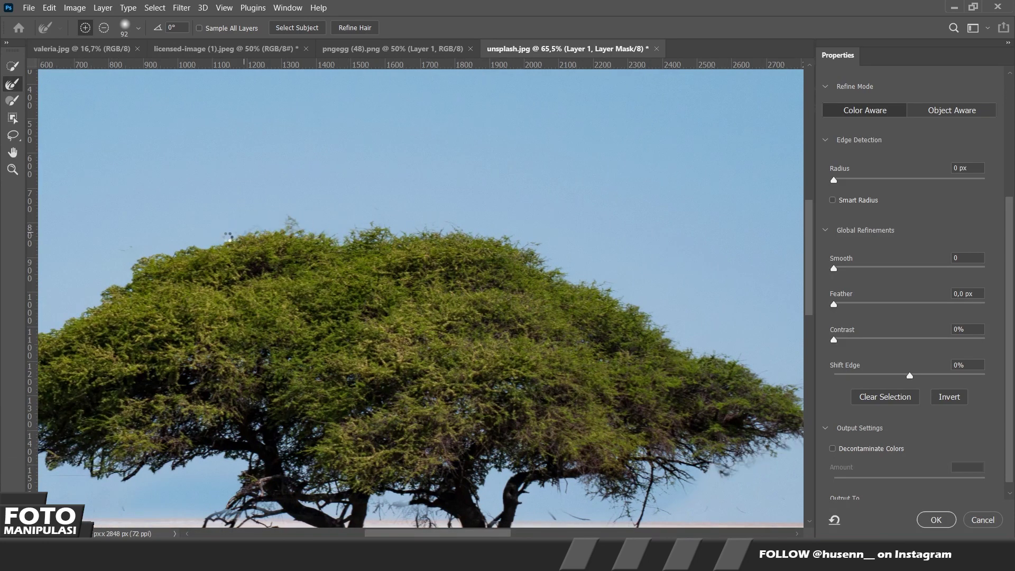
# - Refine the lower branch edges and apply the Select and Mask result
pyautogui.hscroll(-2, 228, 237)
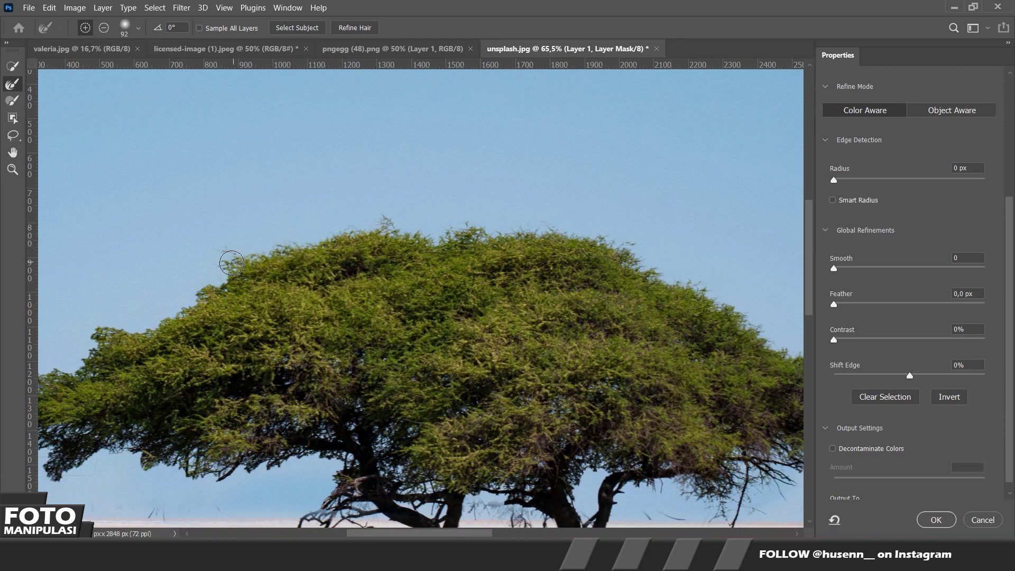
pyautogui.scroll(1, 159, 338)
pyautogui.hscroll(-2, 169, 354)
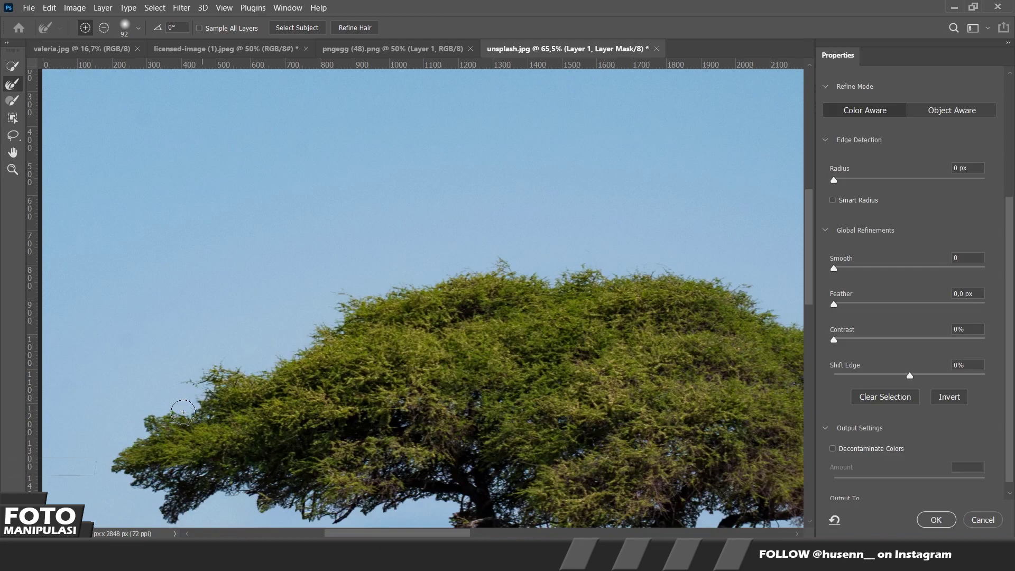
pyautogui.scroll(-1, 135, 426)
pyautogui.scroll(-2, 121, 402)
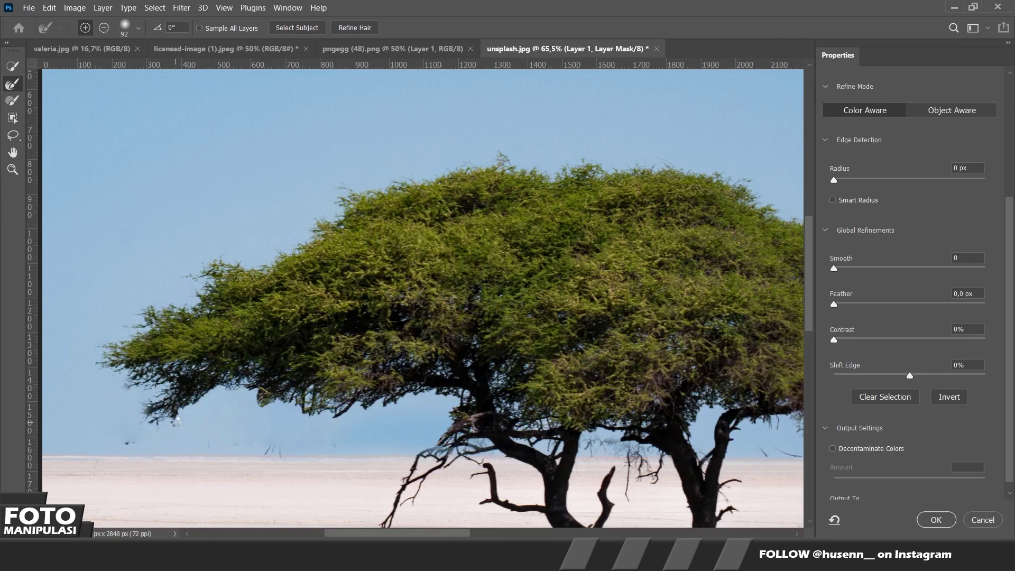
pyautogui.moveTo(232, 386); pyautogui.dragTo(275, 455)
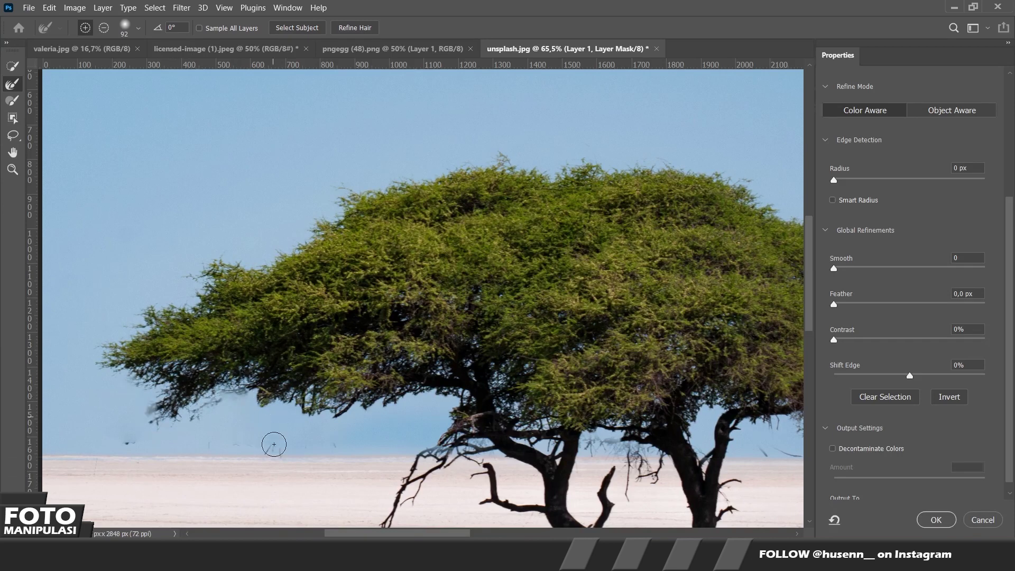
pyautogui.moveTo(275, 456); pyautogui.dragTo(392, 410)
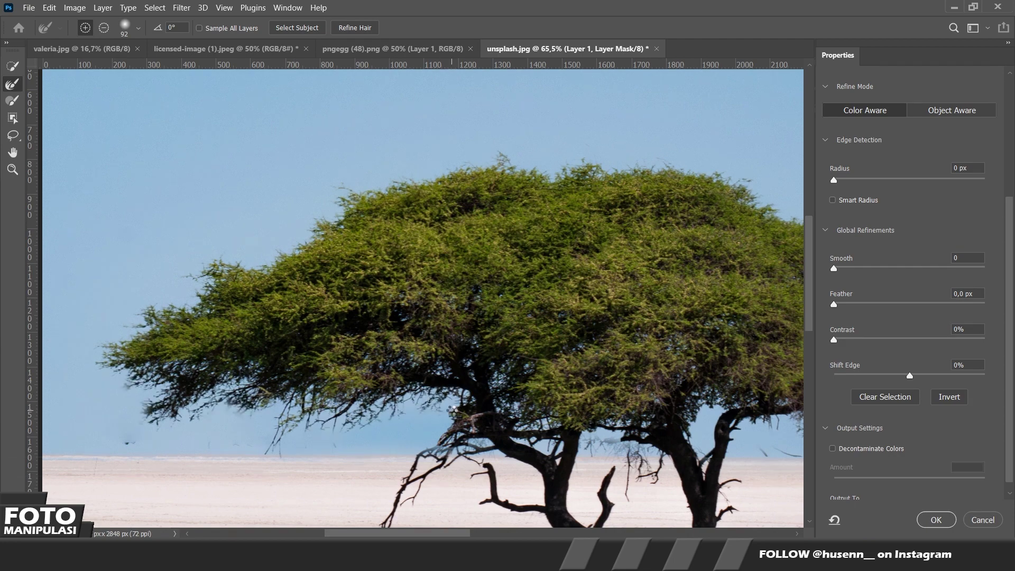
pyautogui.moveTo(422, 397)
pyautogui.mouseDown()
pyautogui.moveTo(486, 450)
pyautogui.moveTo(616, 440)
pyautogui.mouseUp()
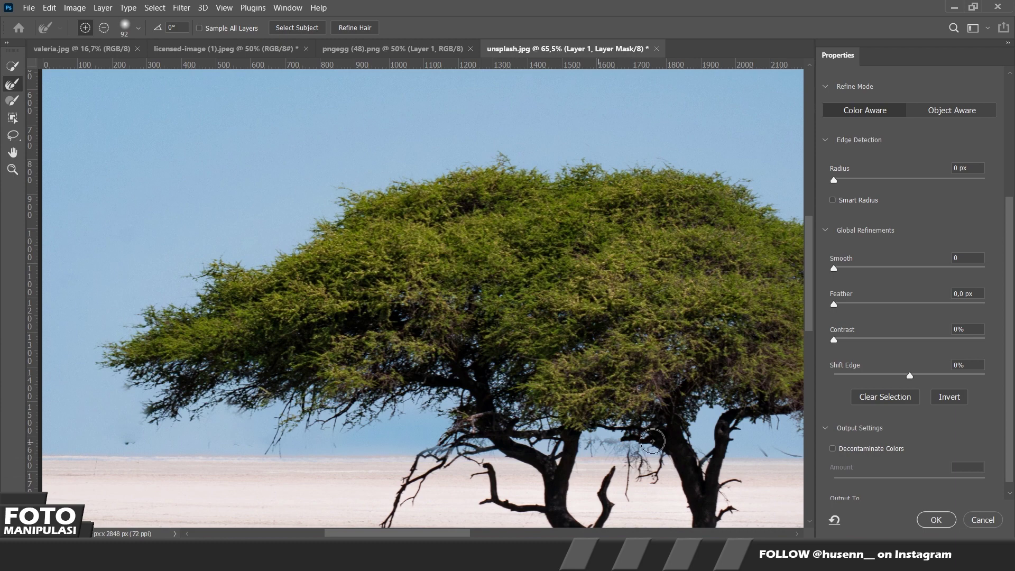
pyautogui.scroll(-5, 609, 382)
pyautogui.scroll(2, 608, 381)
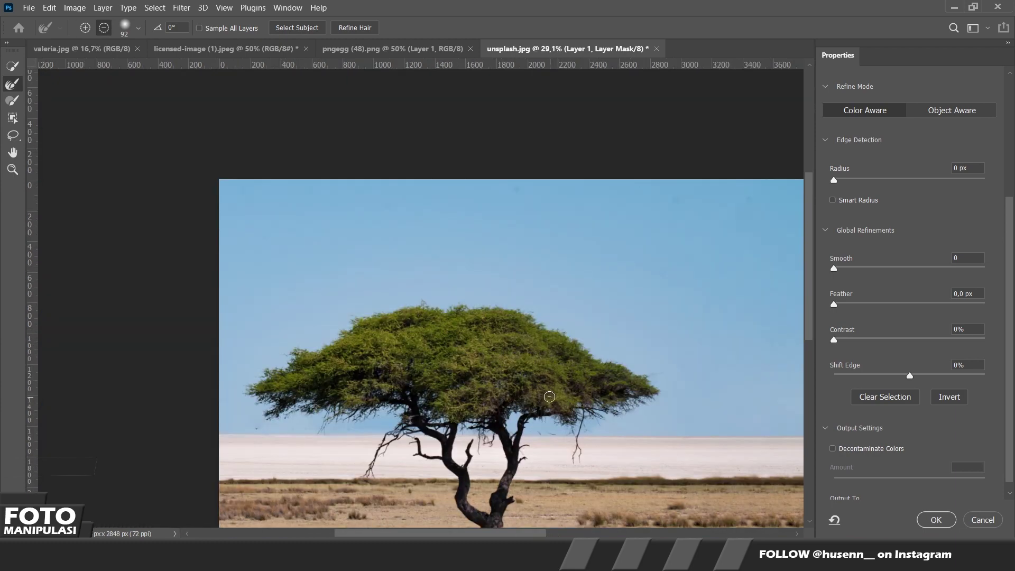
pyautogui.click(937, 521)
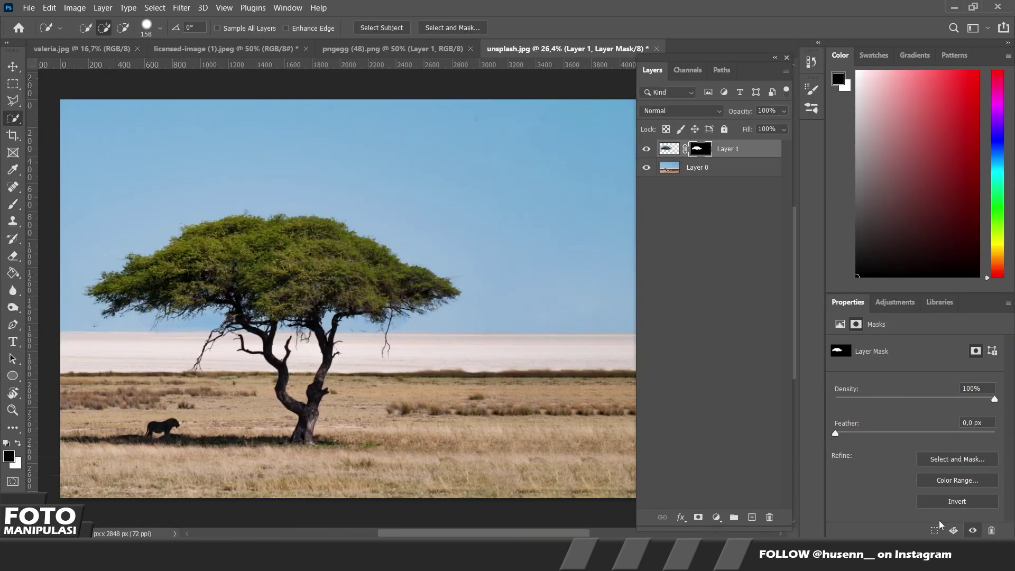
# - Try moving the tree with Free Transform, undo it, and bring up the camel photo
pyautogui.hotkey('ctrl', 'r')
pyautogui.hotkey('ctrl', 't')
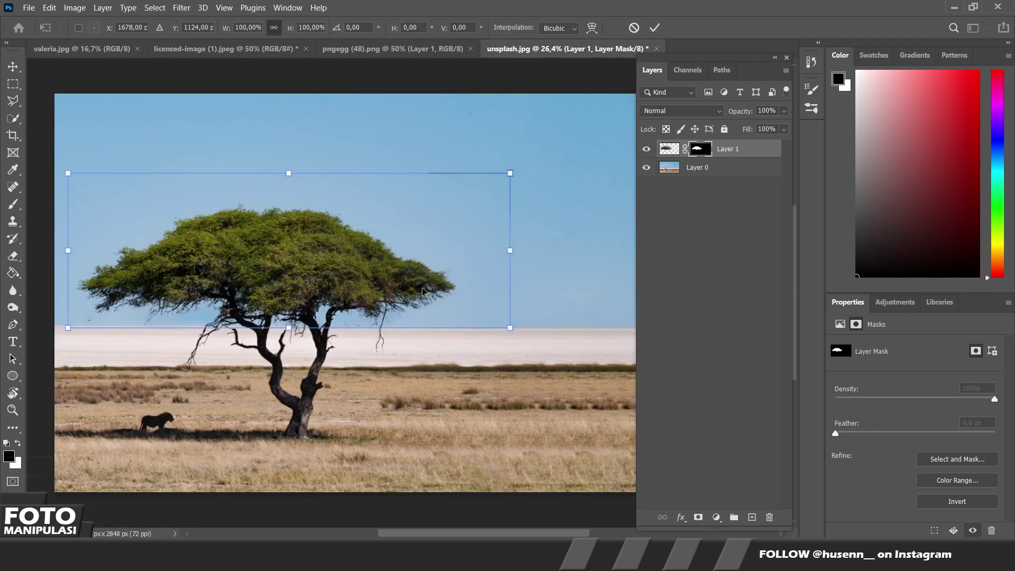
pyautogui.moveTo(418, 291); pyautogui.dragTo(435, 236)
pyautogui.hotkey('ctrl', 'z')
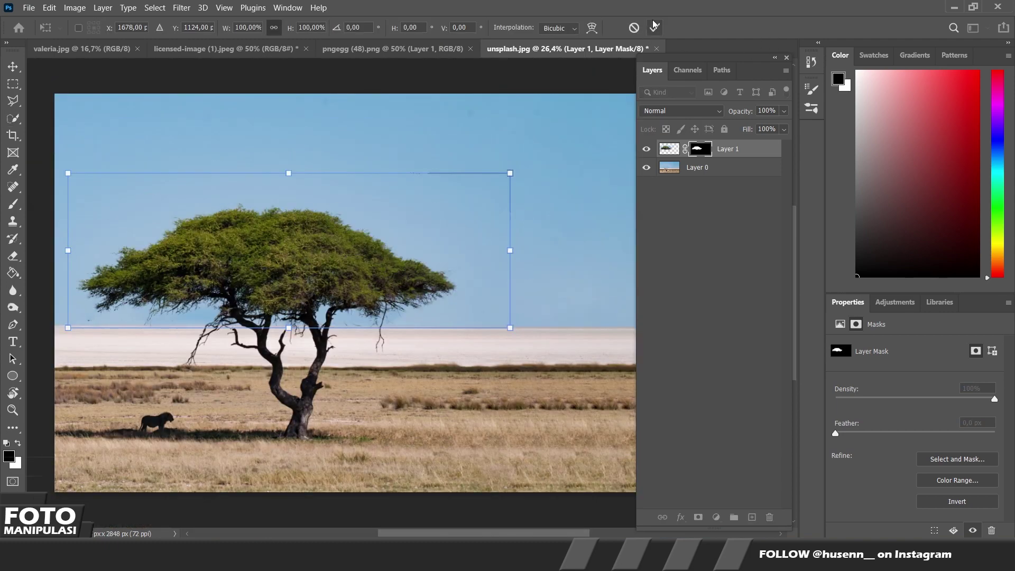
pyautogui.click(654, 27)
pyautogui.click(391, 49)
pyautogui.click(236, 55)
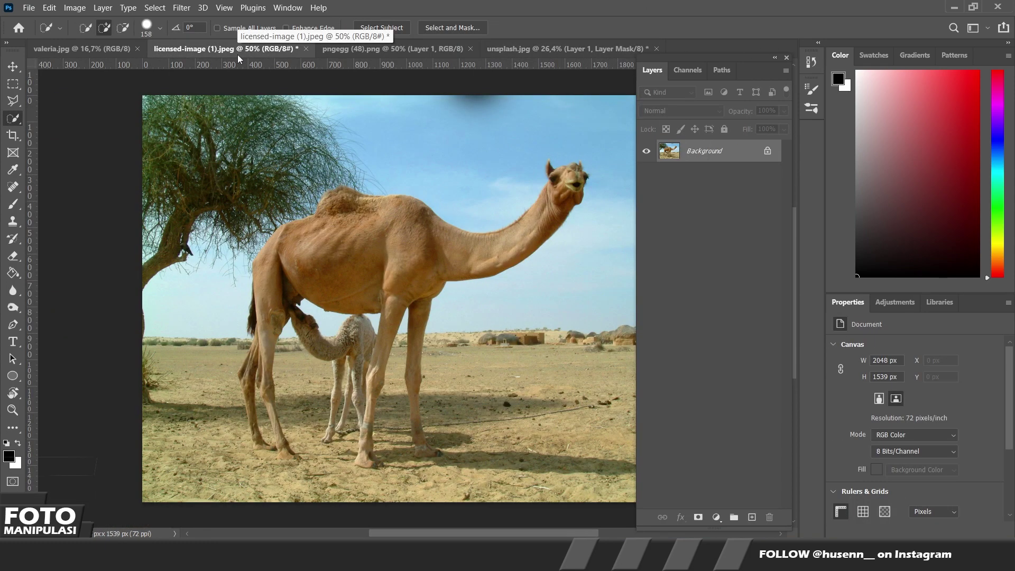
# - Mask the camels using Select Subject and drag them into the savanna scene
pyautogui.scroll(2, 370, 211)
pyautogui.click(767, 151)
pyautogui.click(155, 8)
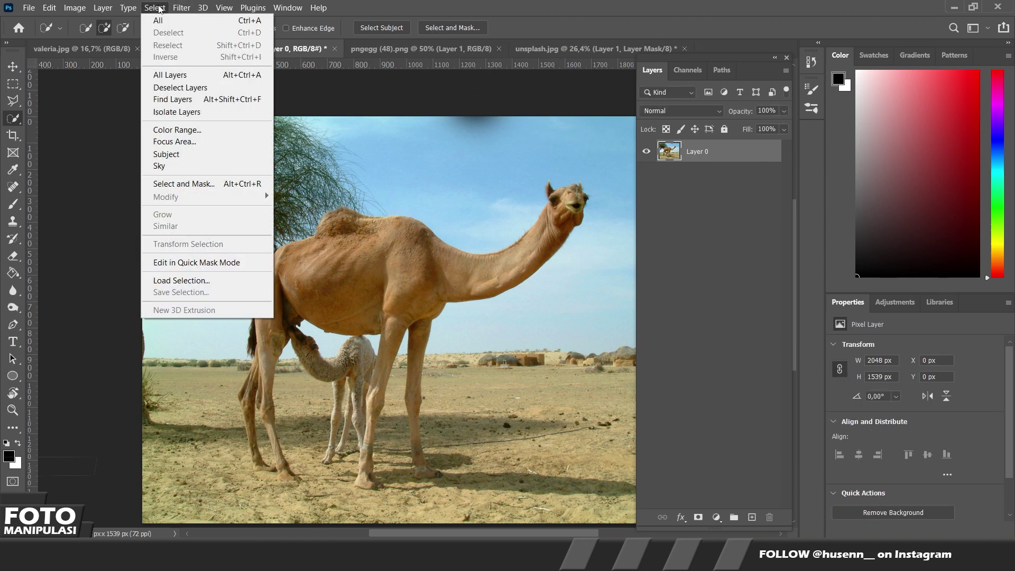
pyautogui.click(179, 153)
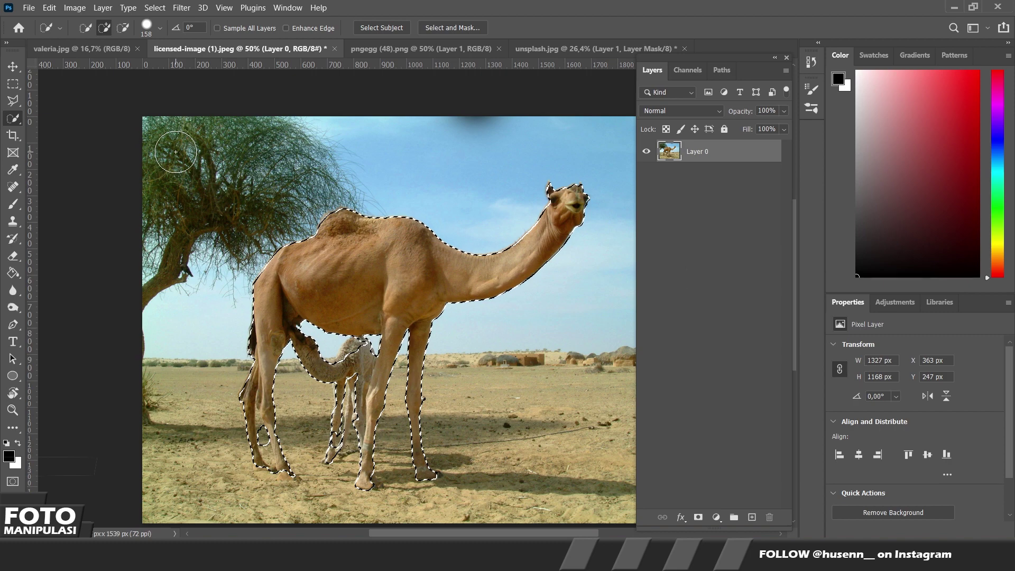
pyautogui.click(698, 517)
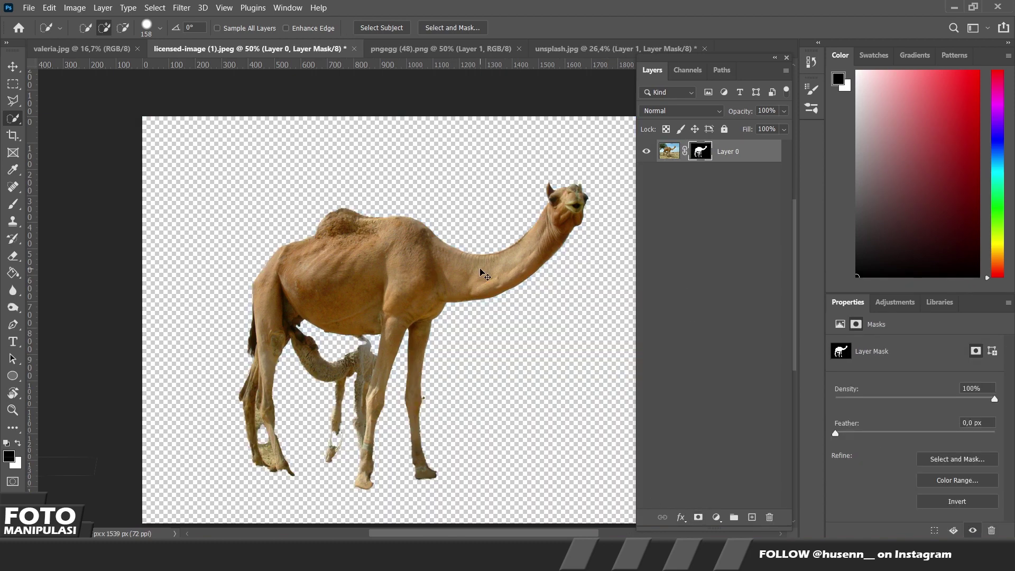
pyautogui.click(616, 48)
pyautogui.moveTo(402, 236); pyautogui.dragTo(401, 237)
# - Scale the camel layer up to about 239% and position it in front of the tree
pyautogui.press('v')
pyautogui.hotkey('ctrl', 't')
pyautogui.moveTo(550, 176); pyautogui.dragTo(634, 114)
pyautogui.scroll(-2, 434, 241)
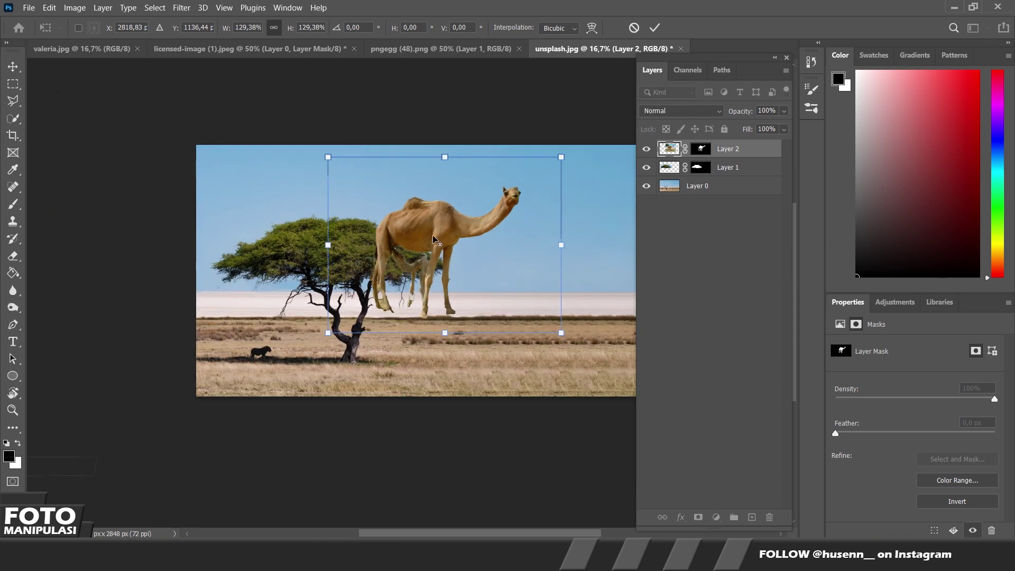
pyautogui.moveTo(327, 331); pyautogui.dragTo(210, 417)
pyautogui.moveTo(375, 250)
pyautogui.mouseDown()
pyautogui.moveTo(384, 227)
pyautogui.moveTo(358, 227)
pyautogui.mouseUp()
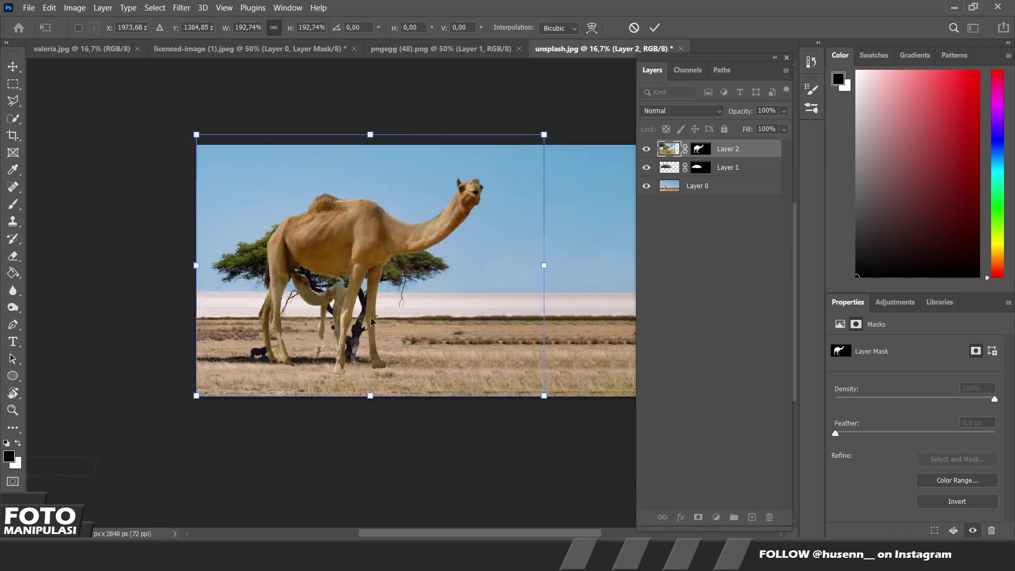
pyautogui.moveTo(544, 135); pyautogui.dragTo(583, 106)
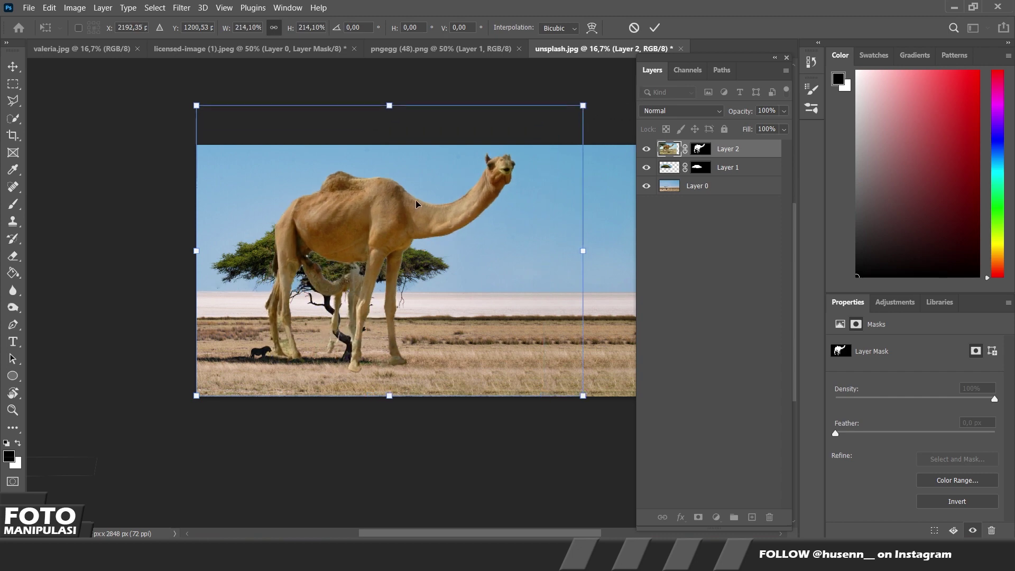
pyautogui.moveTo(196, 396); pyautogui.dragTo(151, 429)
pyautogui.moveTo(351, 248)
pyautogui.mouseDown()
pyautogui.moveTo(360, 250)
pyautogui.moveTo(352, 248)
pyautogui.mouseUp()
pyautogui.click(654, 28)
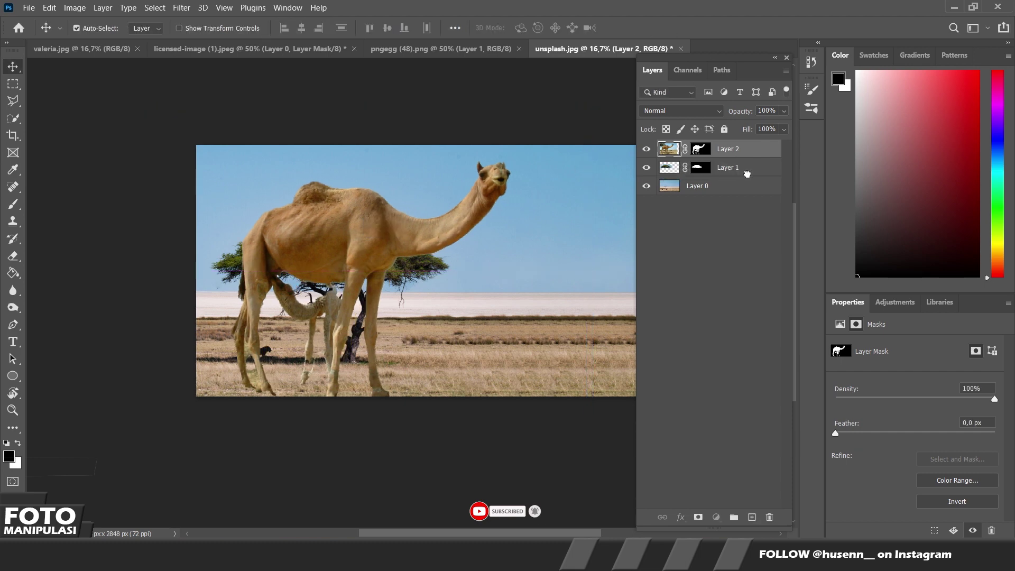
# - Put the camel layer below the tree and lower the tree's opacity to about 54%
pyautogui.moveTo(698, 153); pyautogui.dragTo(698, 176)
pyautogui.scroll(2, 380, 232)
pyautogui.scroll(2, 380, 232)
pyautogui.scroll(1, 380, 232)
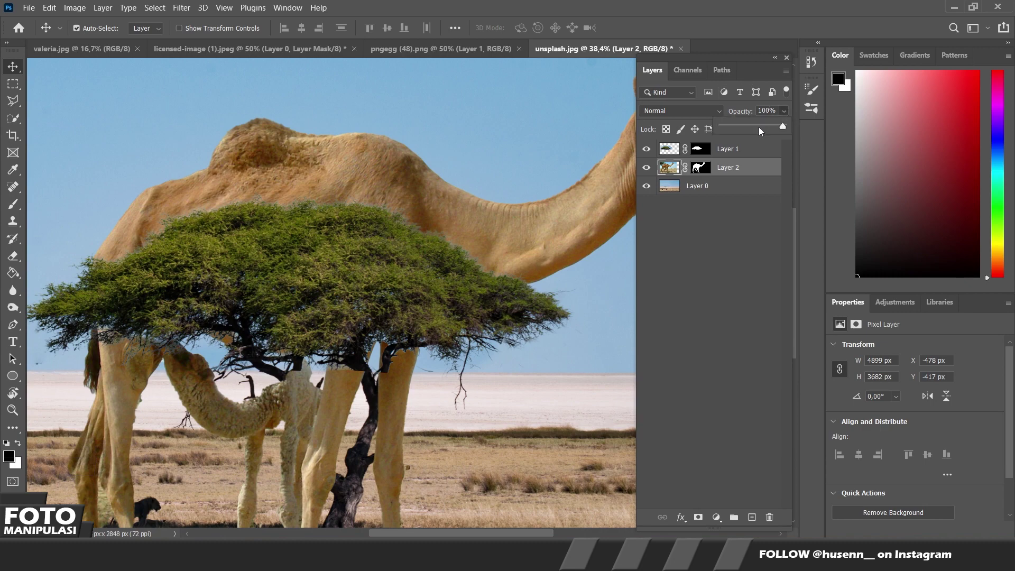
pyautogui.click(760, 127)
pyautogui.click(700, 149)
pyautogui.click(784, 111)
pyautogui.moveTo(784, 125); pyautogui.dragTo(756, 127)
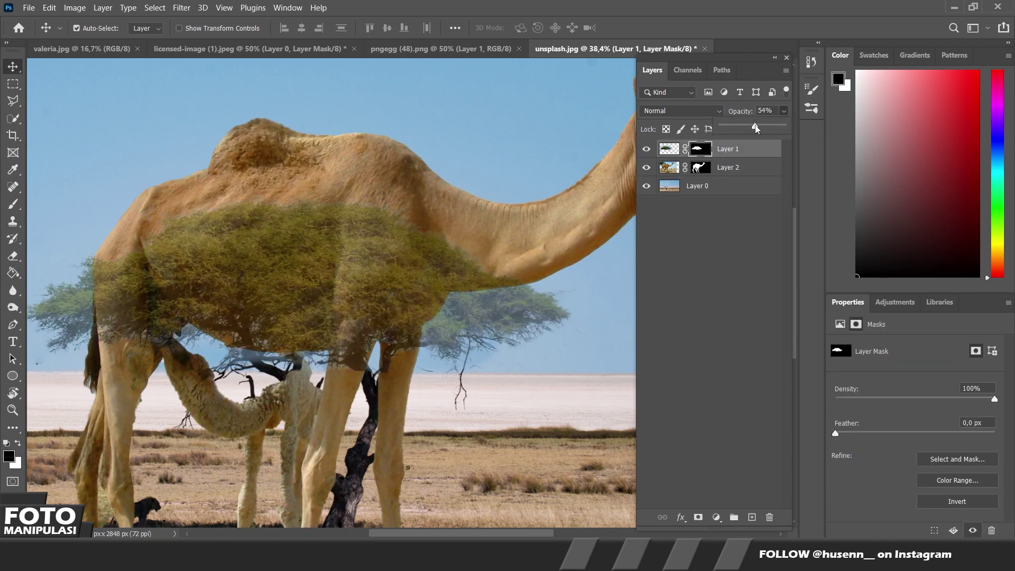
pyautogui.scroll(-1, 517, 199)
# - Move the tree up and stretch it to about 156% height over the camel's back
pyautogui.hotkey('ctrl', 't')
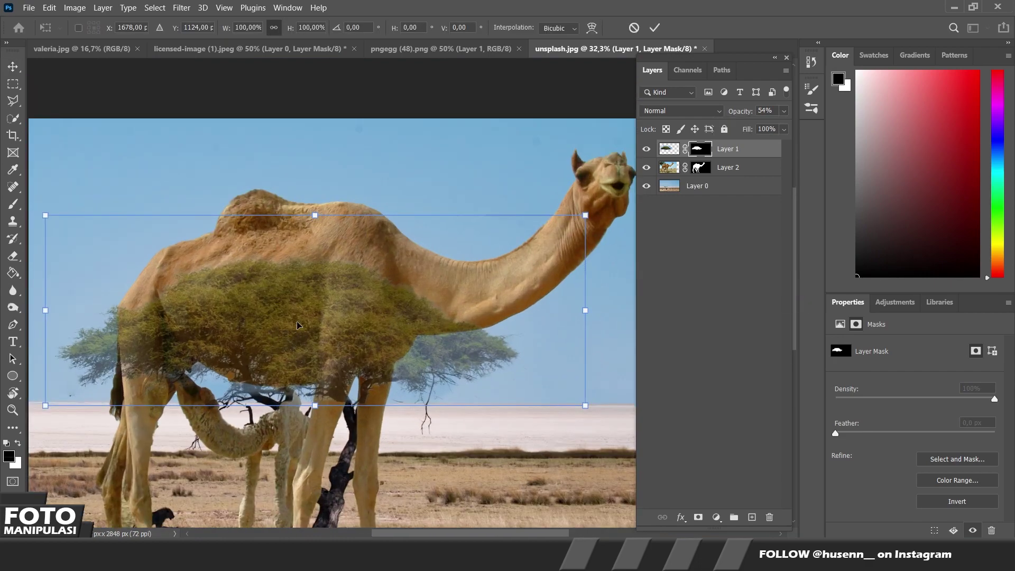
pyautogui.moveTo(292, 319); pyautogui.dragTo(297, 261)
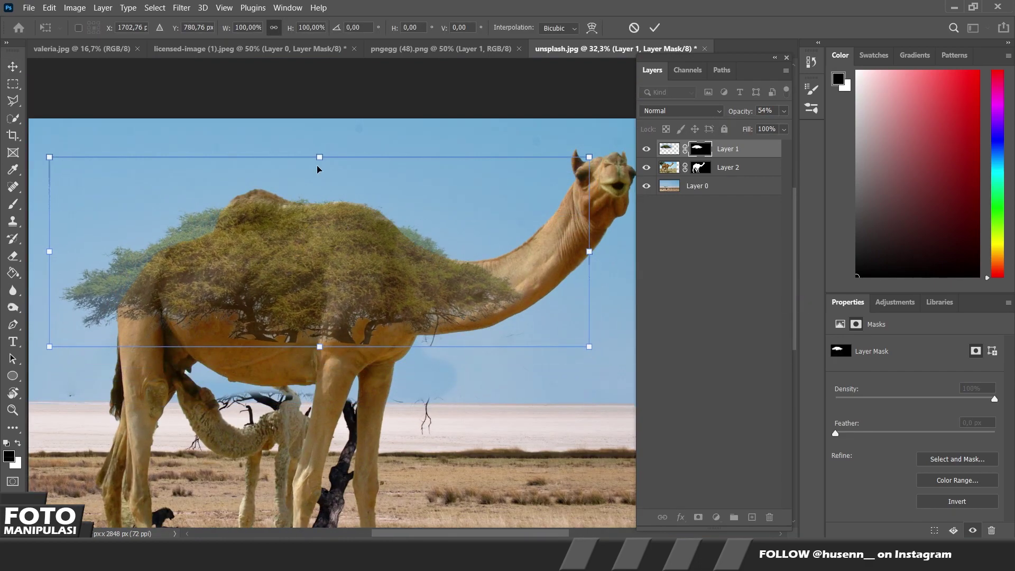
pyautogui.moveTo(309, 345); pyautogui.dragTo(299, 414)
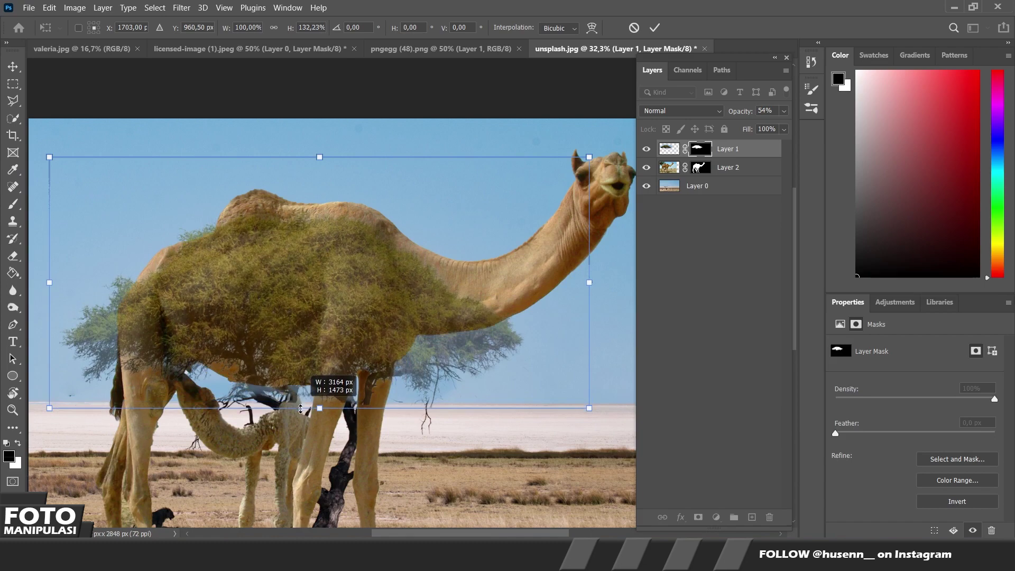
pyautogui.moveTo(319, 157); pyautogui.dragTo(323, 120)
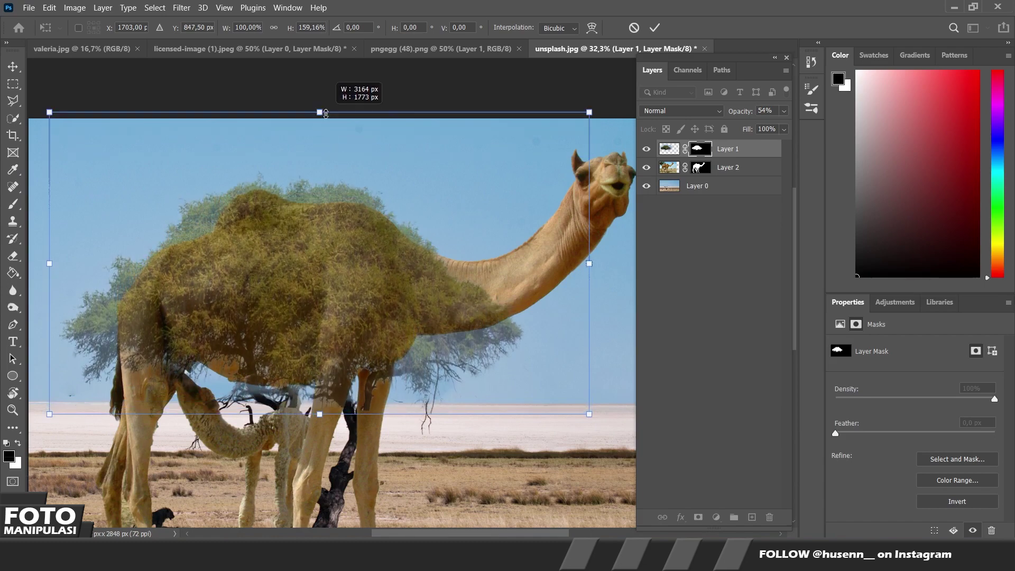
pyautogui.rightClick(272, 258)
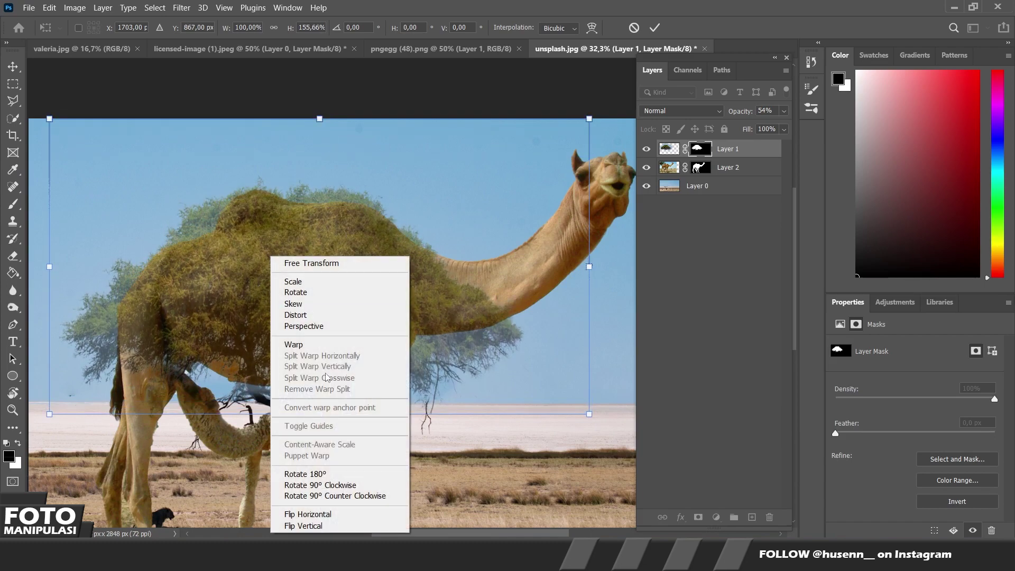
# - Warp the tree canopy to bulge toward the camel's neck and around its body and rump
pyautogui.click(296, 347)
pyautogui.moveTo(489, 365); pyautogui.dragTo(490, 333)
pyautogui.moveTo(312, 342)
pyautogui.mouseDown()
pyautogui.moveTo(492, 314)
pyautogui.moveTo(497, 304)
pyautogui.mouseUp()
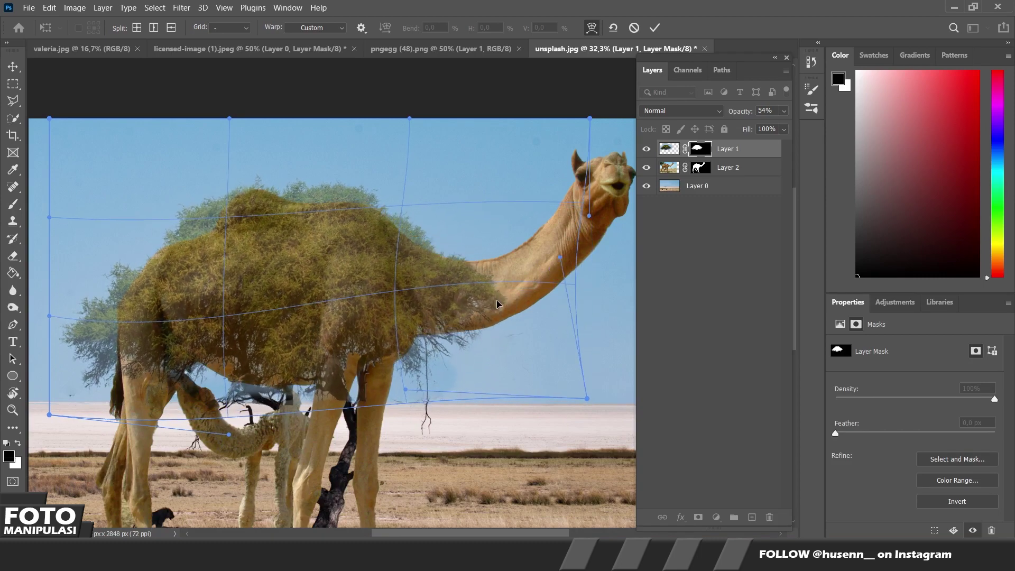
pyautogui.moveTo(165, 355)
pyautogui.mouseDown()
pyautogui.moveTo(336, 365)
pyautogui.moveTo(431, 287)
pyautogui.mouseUp()
pyautogui.moveTo(163, 279)
pyautogui.mouseDown()
pyautogui.moveTo(106, 343)
pyautogui.moveTo(199, 278)
pyautogui.mouseUp()
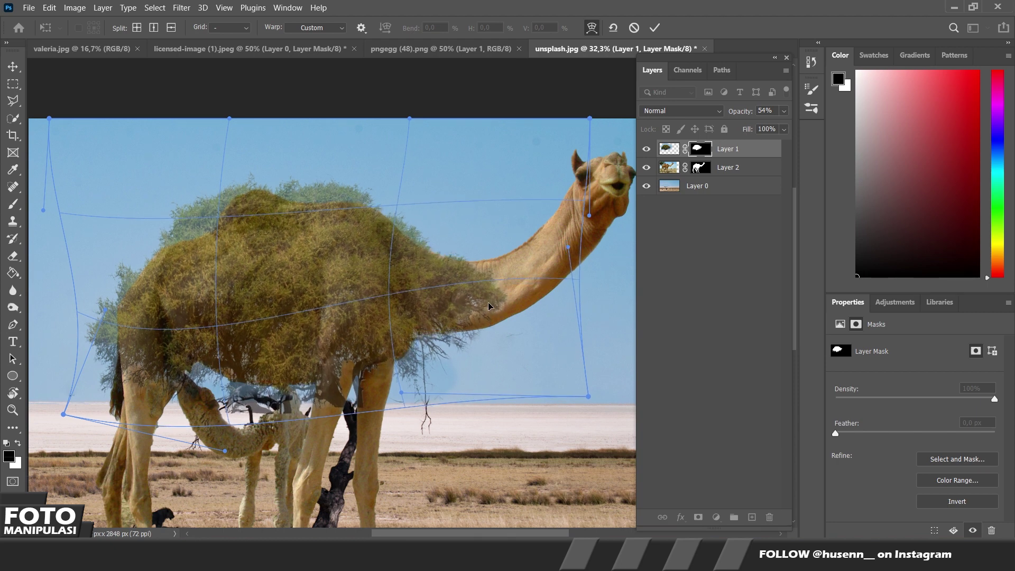
pyautogui.click(656, 28)
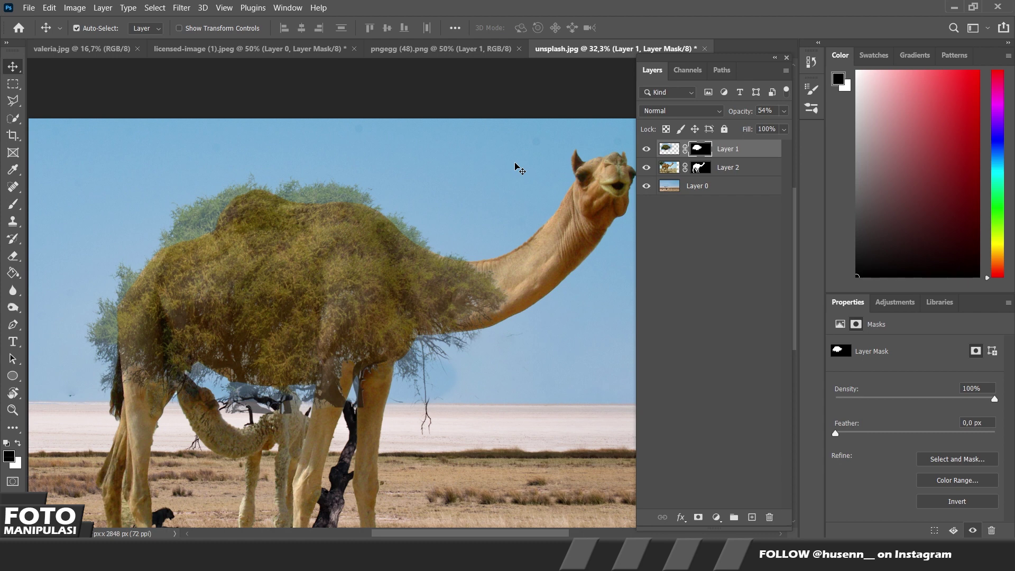
# - Apply a second warp shaping the tree's top into the camel's hump
pyautogui.hotkey('ctrl', 't')
pyautogui.rightClick(263, 227)
pyautogui.click(285, 335)
pyautogui.moveTo(279, 223); pyautogui.dragTo(290, 204)
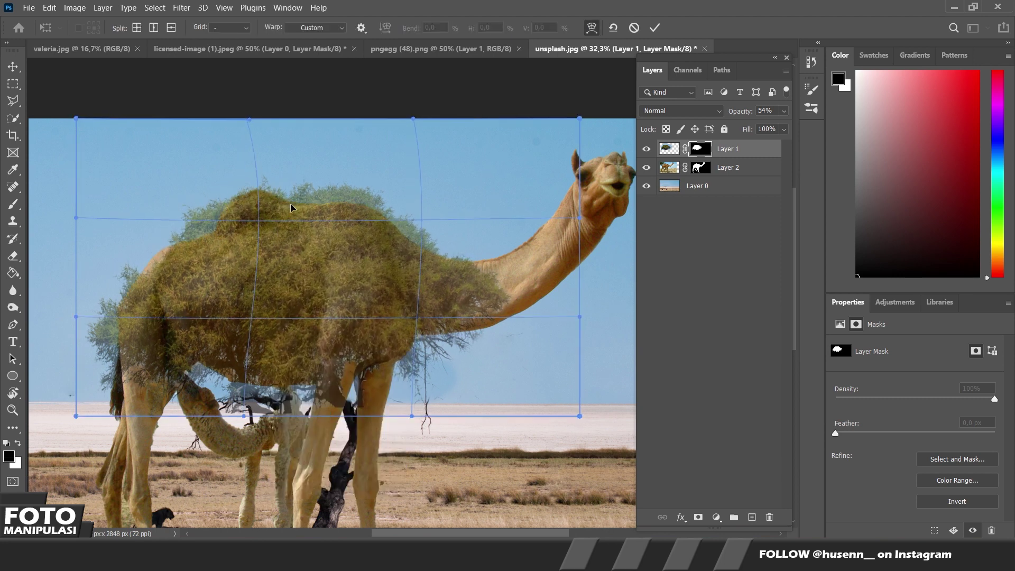
pyautogui.moveTo(307, 248); pyautogui.dragTo(188, 286)
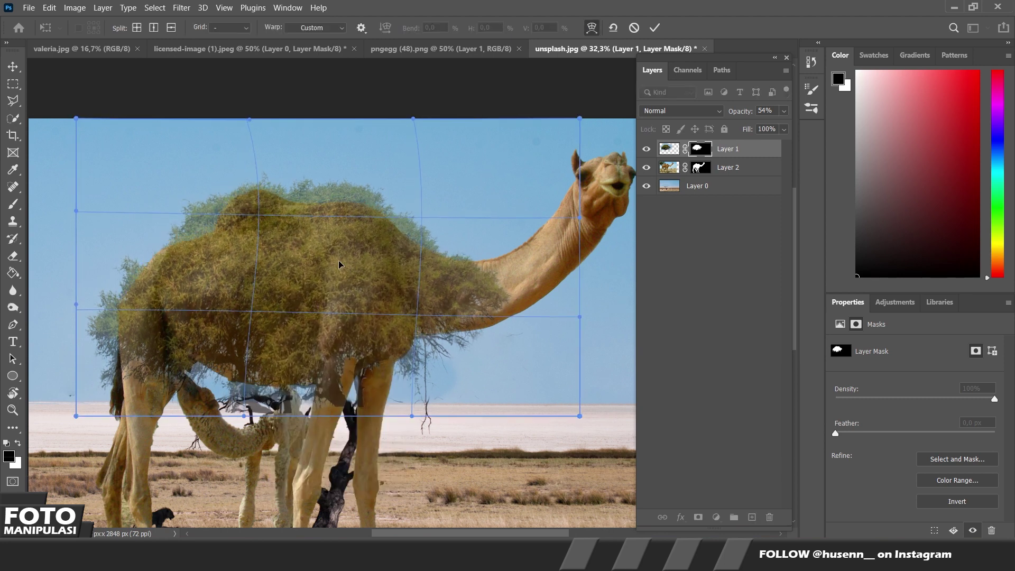
pyautogui.hotkey('ctrl', 'h')
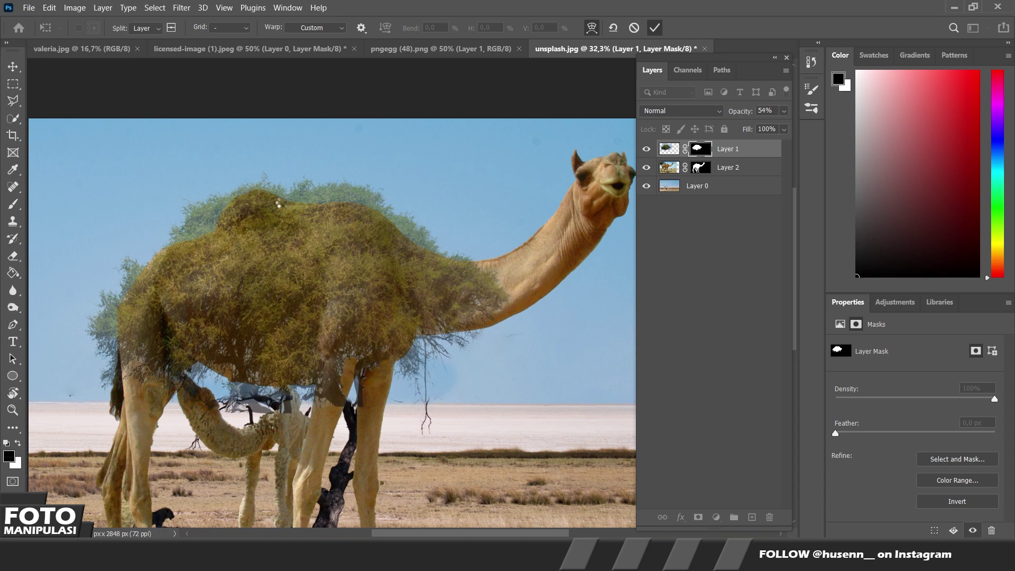
pyautogui.press('Return')
# - Set the tree layer's opacity to 100%
pyautogui.click(784, 111)
pyautogui.moveTo(755, 126); pyautogui.dragTo(783, 126)
pyautogui.scroll(-3, 350, 299)
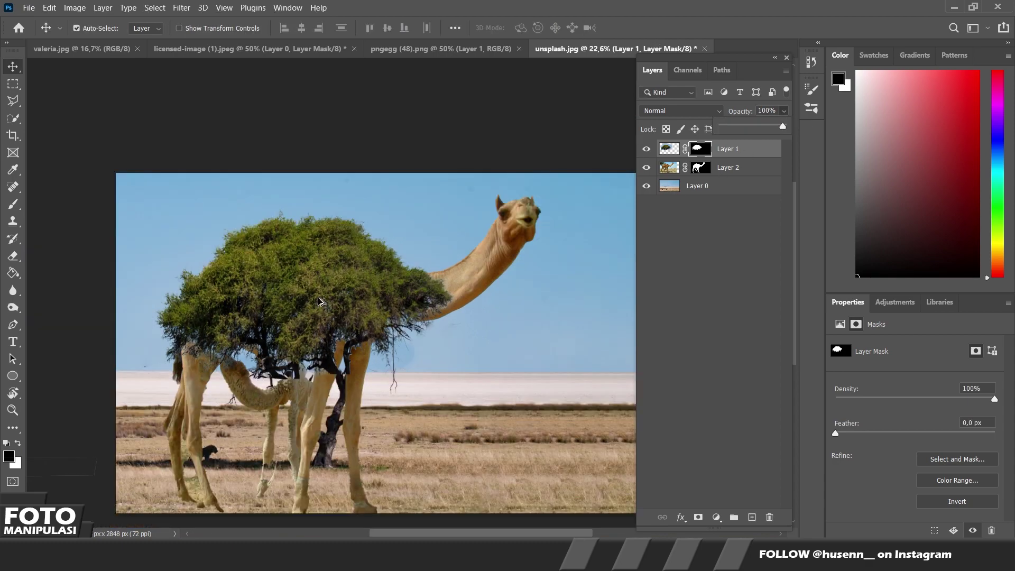
# - Paint black on the camel layer's mask to hide its body and legs under the tree
pyautogui.click(701, 167)
pyautogui.press('b')
pyautogui.moveTo(353, 349)
pyautogui.mouseDown()
pyautogui.moveTo(336, 407)
pyautogui.moveTo(332, 362)
pyautogui.moveTo(318, 397)
pyautogui.moveTo(344, 497)
pyautogui.moveTo(362, 509)
pyautogui.moveTo(283, 487)
pyautogui.moveTo(249, 370)
pyautogui.moveTo(217, 352)
pyautogui.moveTo(158, 423)
pyautogui.moveTo(196, 518)
pyautogui.moveTo(268, 383)
pyautogui.mouseUp()
pyautogui.scroll(-2, 268, 383)
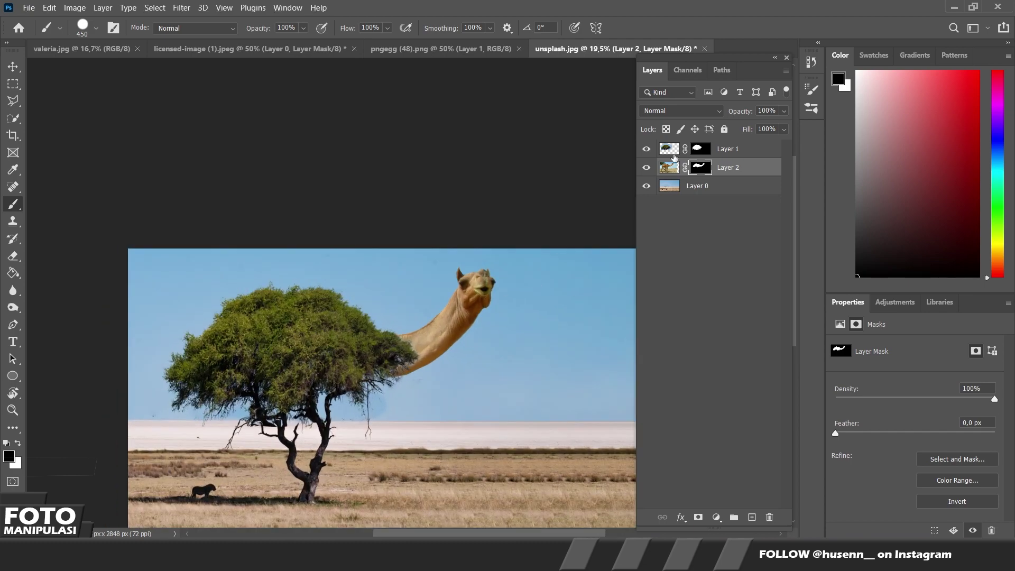
# - Transform the tree and camel layers together, nudging them slightly down and right
pyautogui.click(668, 149)
pyautogui.keyDown('shift'); pyautogui.click(669, 167); pyautogui.keyUp('shift')
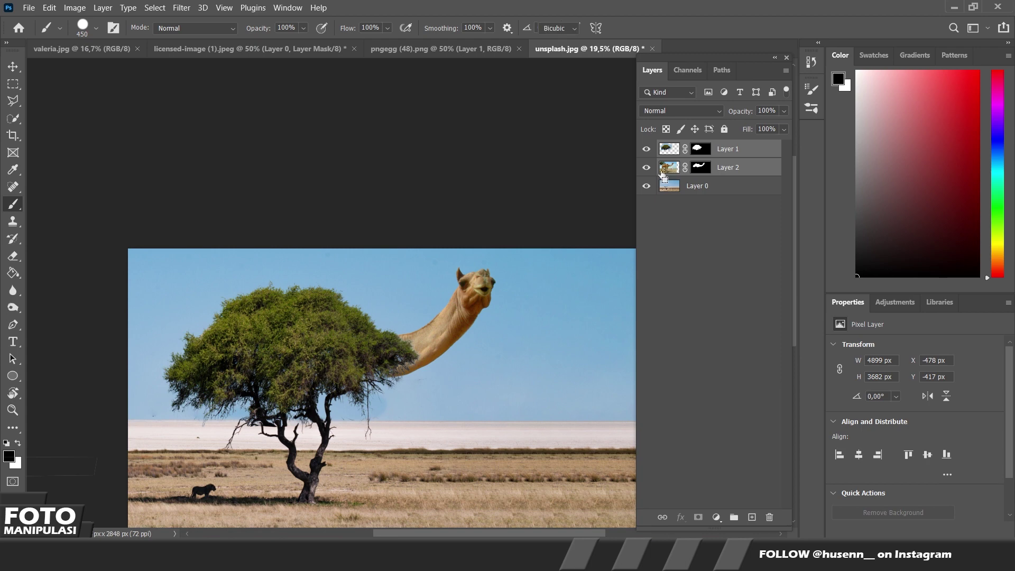
pyautogui.hotkey('ctrl', 't')
pyautogui.scroll(-2, 193, 382)
pyautogui.scroll(2, 192, 380)
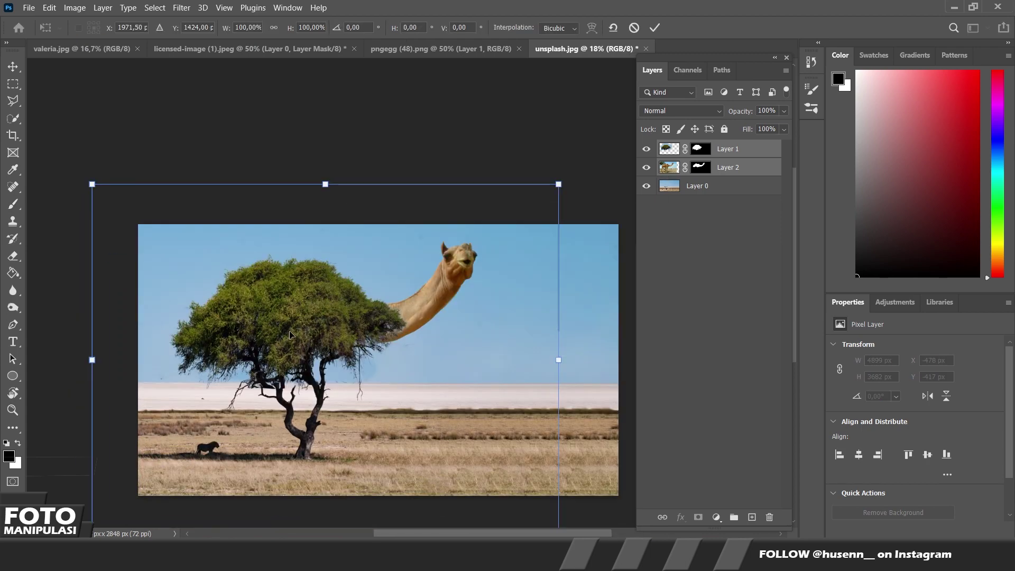
pyautogui.moveTo(287, 324); pyautogui.dragTo(290, 325)
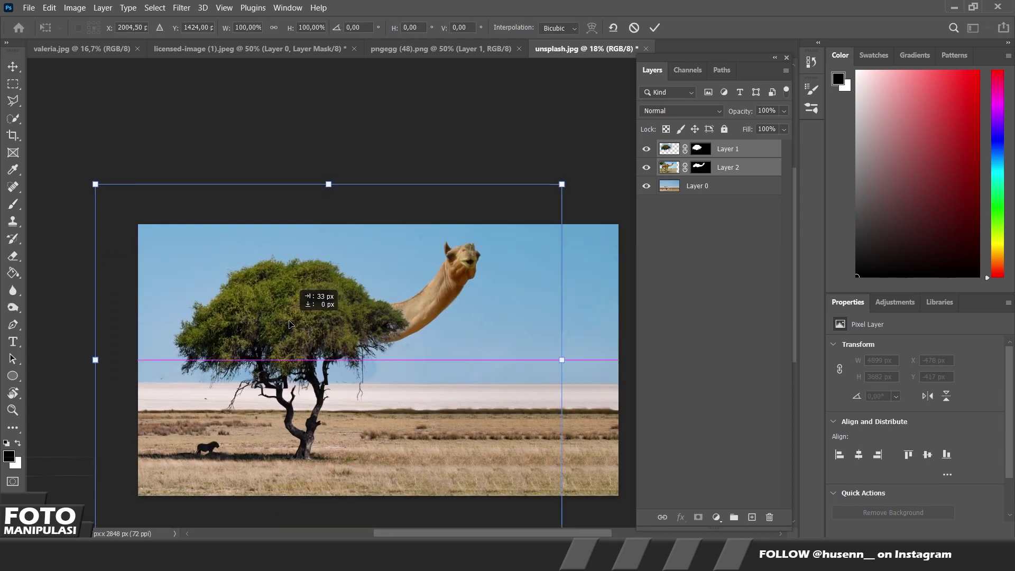
pyautogui.moveTo(290, 324)
pyautogui.mouseDown()
pyautogui.moveTo(287, 337)
pyautogui.moveTo(280, 329)
pyautogui.mouseUp()
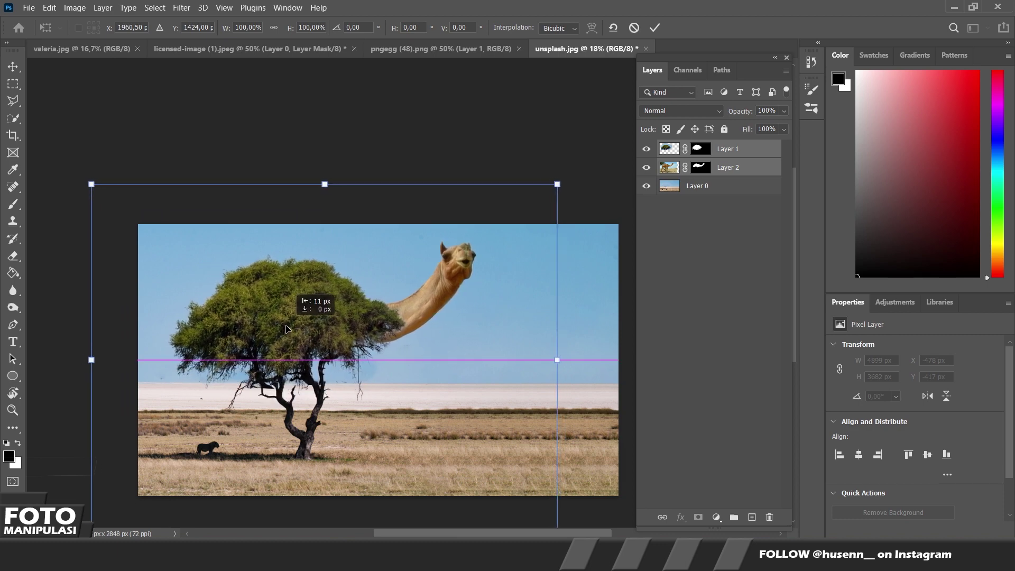
pyautogui.moveTo(280, 328); pyautogui.dragTo(288, 329)
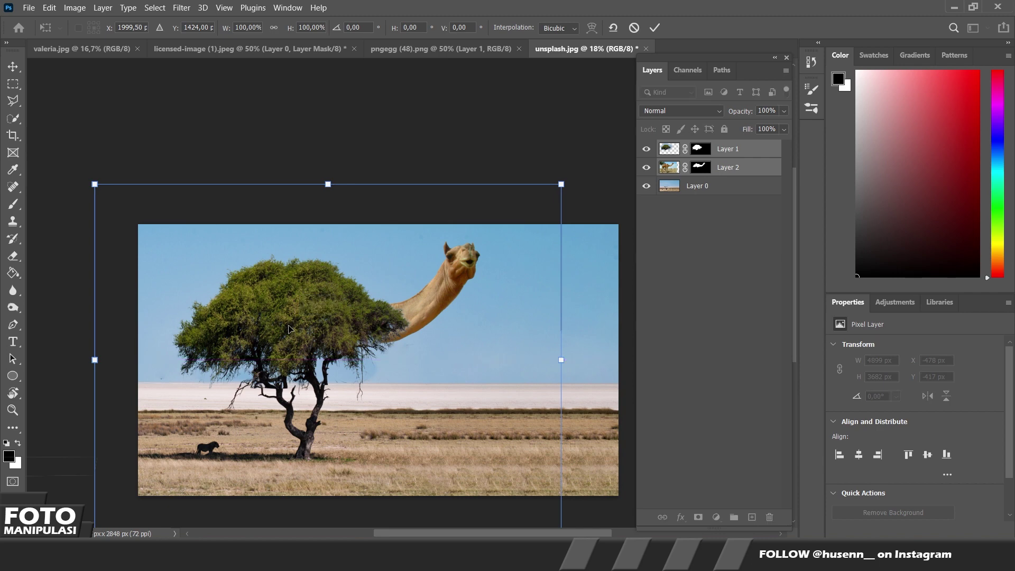
pyautogui.click(655, 28)
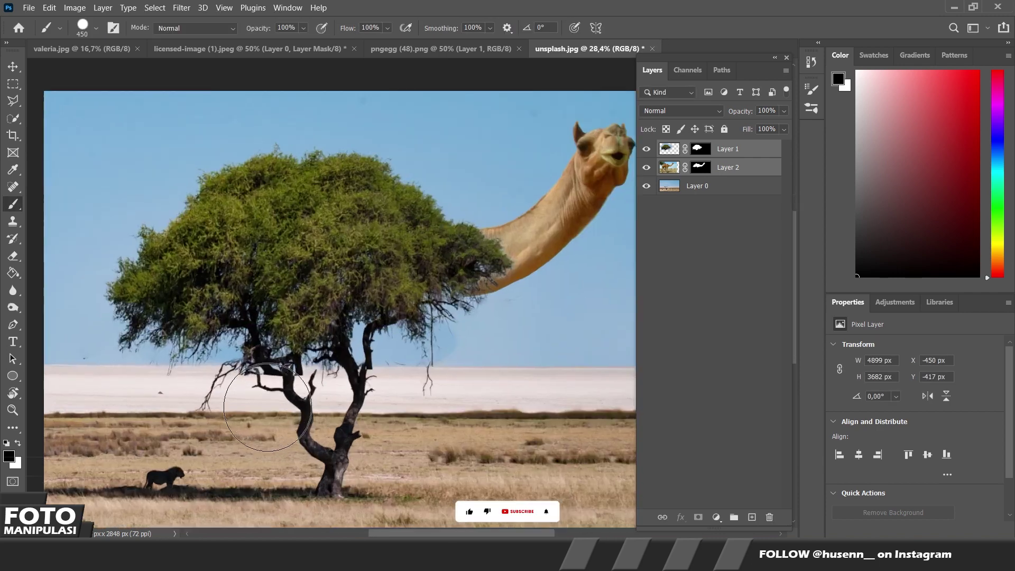
pyautogui.scroll(2, 267, 407)
# - Undo the stray white strokes painted near the tree's lower branches
pyautogui.click(671, 150)
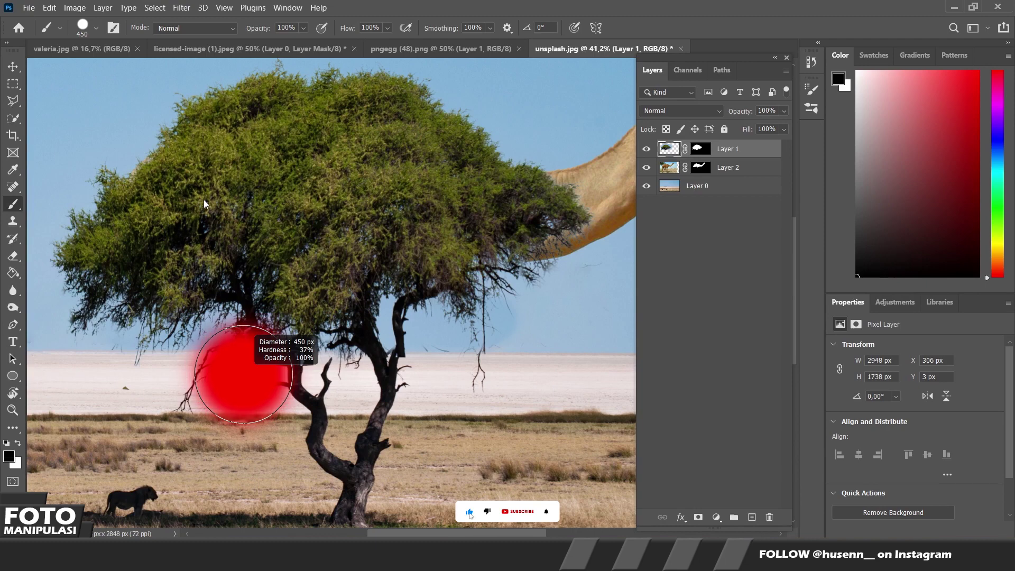
pyautogui.press('x')
pyautogui.moveTo(226, 369); pyautogui.dragTo(269, 368)
pyautogui.hotkey('ctrl', 'z')
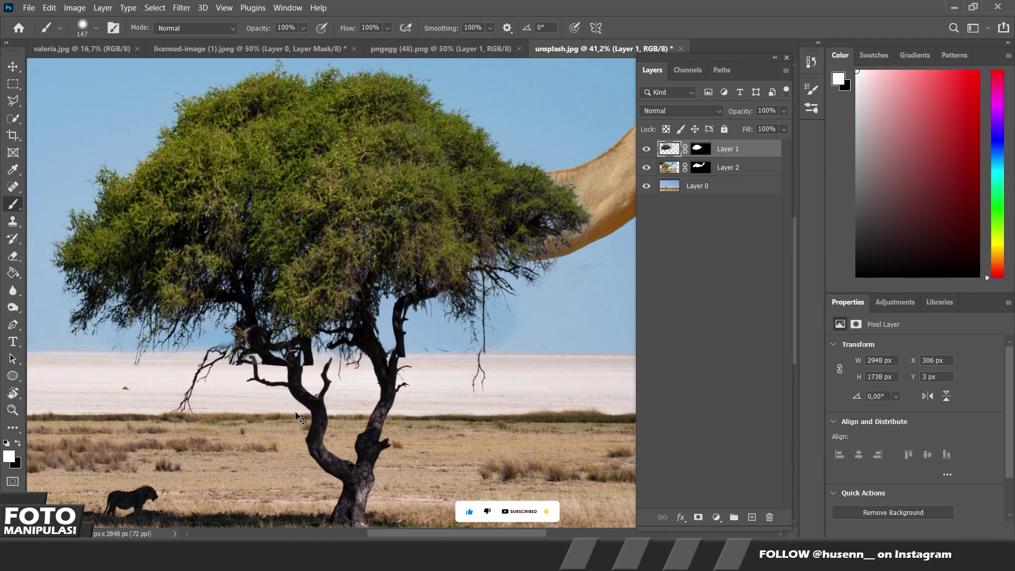
pyautogui.hotkey('ctrl', 'z')
# - Nudge the tree layer slightly right and up with the Move tool
pyautogui.press('v')
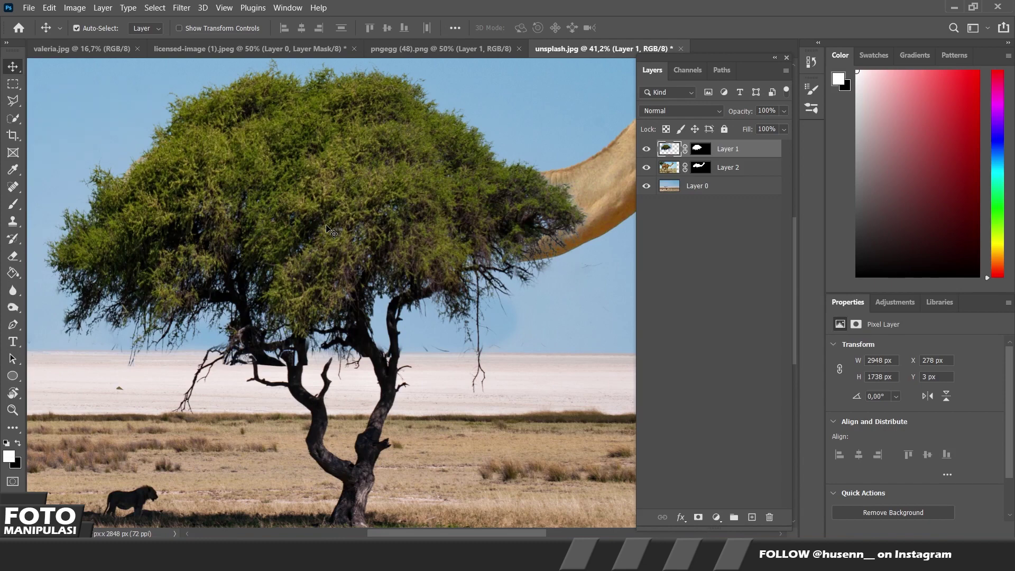
pyautogui.moveTo(327, 227); pyautogui.dragTo(329, 231)
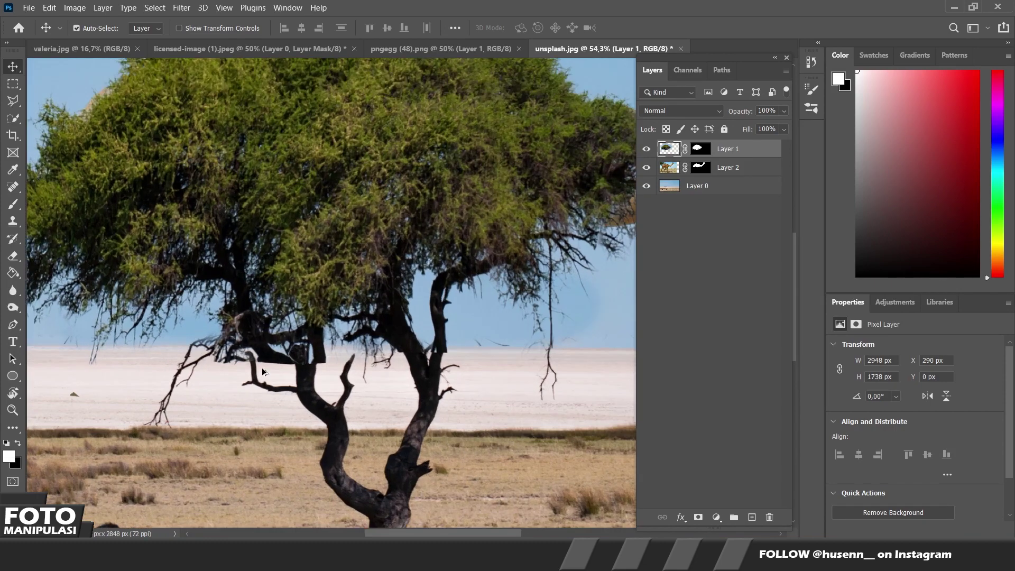
pyautogui.click(700, 148)
pyautogui.press('x')
pyautogui.scroll(3, 288, 418)
# - Paint black on the mask to hide the dark block around the left branch, then shrink the brush
pyautogui.press('b')
pyautogui.moveTo(288, 418)
pyautogui.mouseDown()
pyautogui.moveTo(348, 400)
pyautogui.moveTo(222, 370)
pyautogui.moveTo(359, 386)
pyautogui.moveTo(314, 396)
pyautogui.mouseUp()
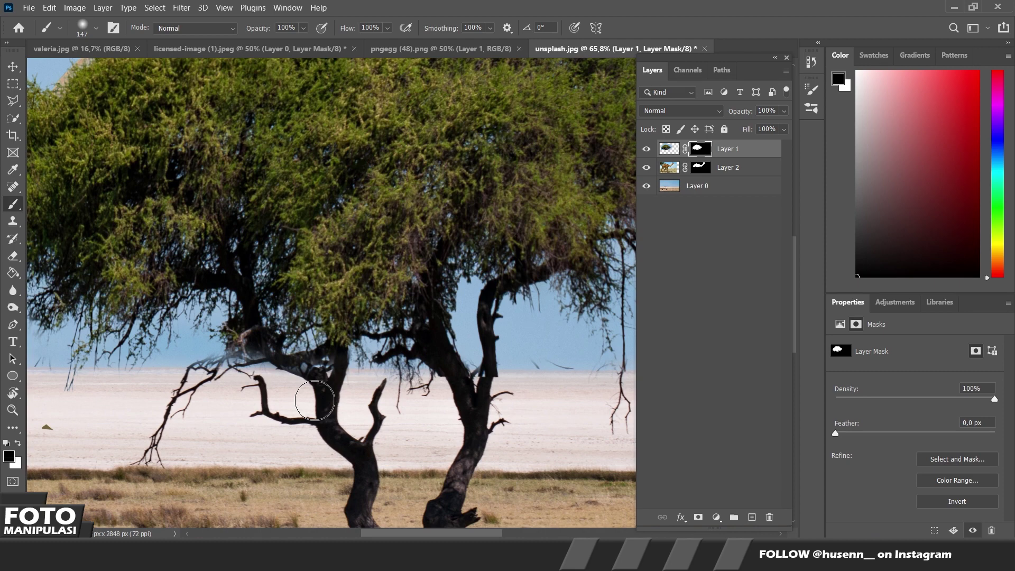
pyautogui.scroll(2, 391, 397)
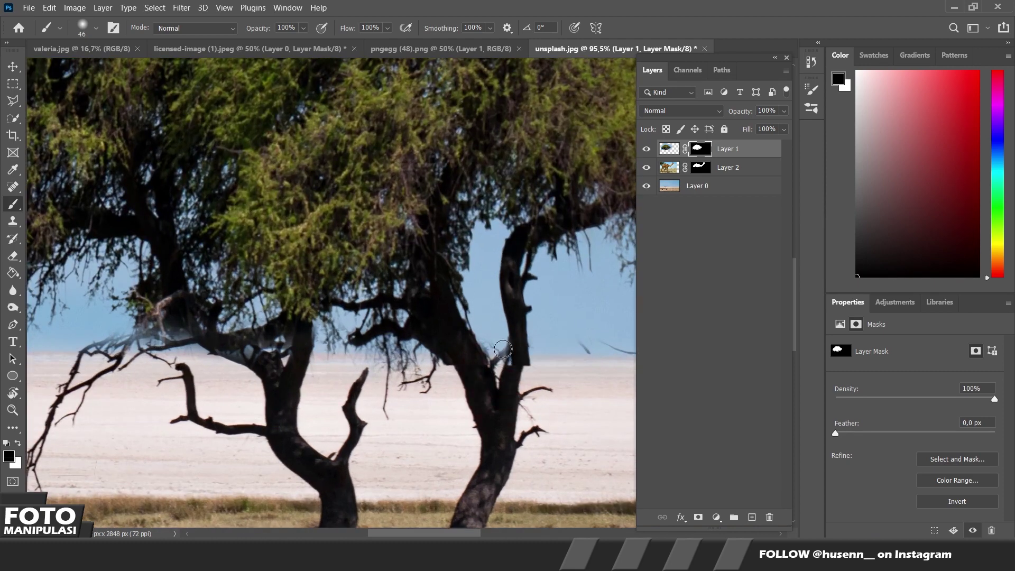
pyautogui.scroll(1, 547, 376)
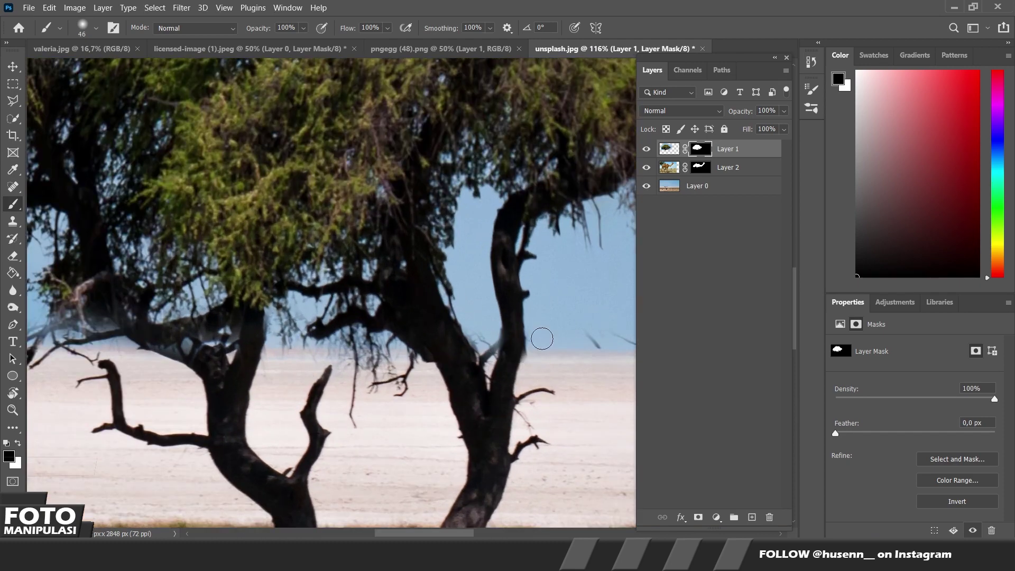
pyautogui.keyDown('alt'); pyautogui.rightClick(426, 381); pyautogui.keyUp('alt')
pyautogui.scroll(1, 422, 384)
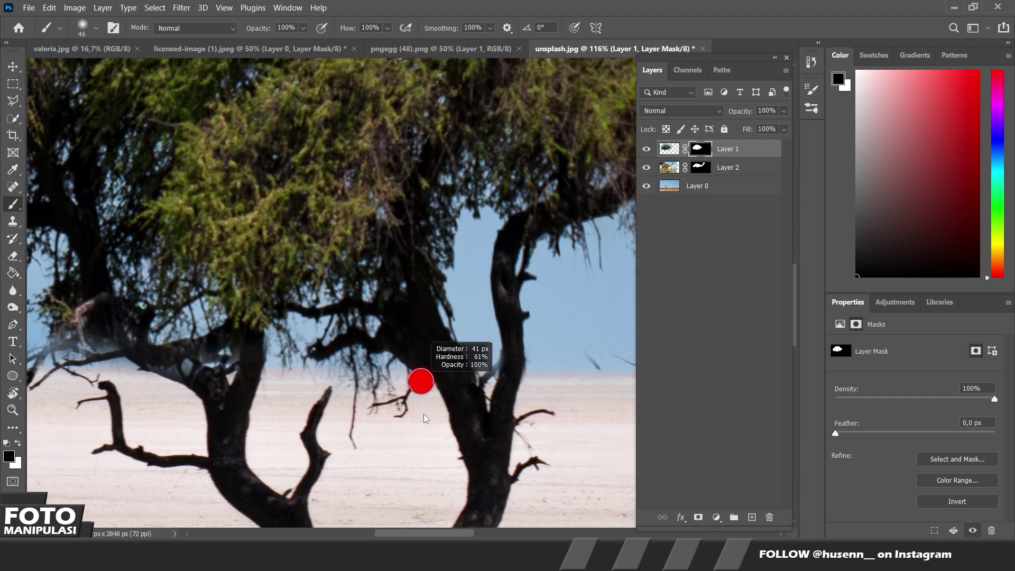
pyautogui.scroll(4, 422, 384)
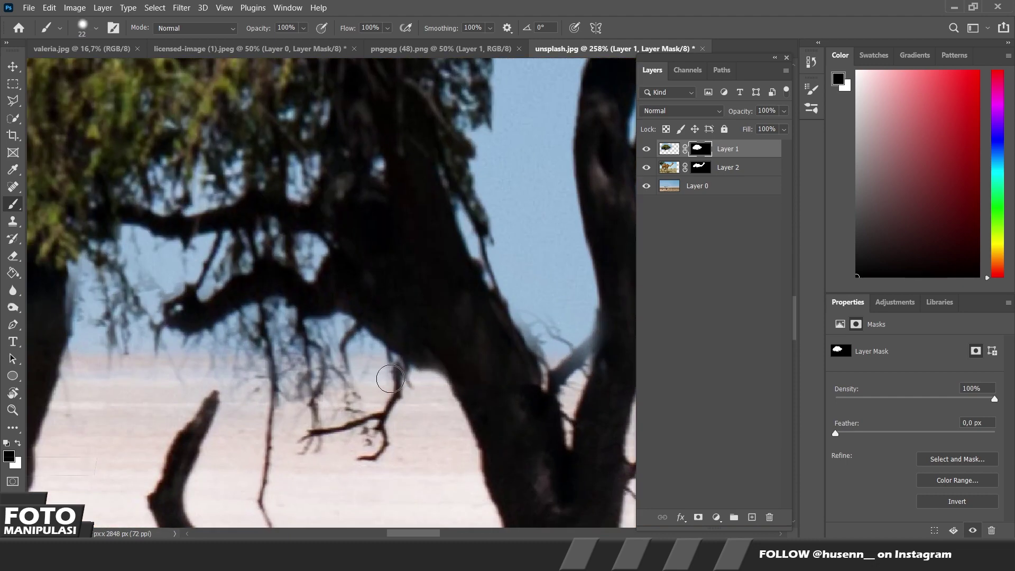
pyautogui.scroll(-5, 393, 376)
pyautogui.scroll(-2, 407, 391)
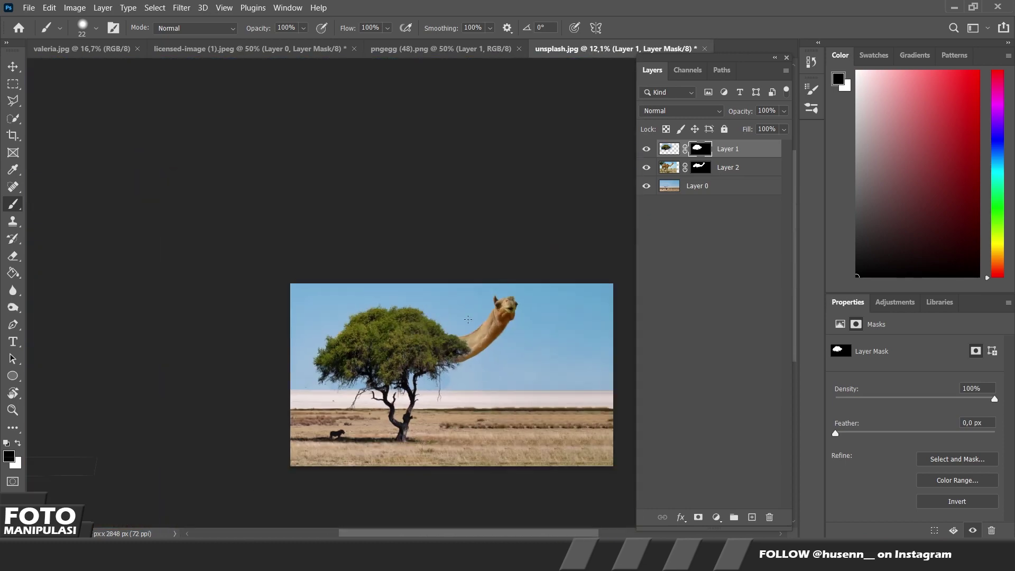
pyautogui.scroll(1, 414, 399)
pyautogui.scroll(2, 414, 398)
pyautogui.scroll(1, 414, 401)
# - Switch to the camel layer's mask with a larger brush, set to paint white
pyautogui.hotkey('alt', '[')
pyautogui.scroll(1, 413, 426)
pyautogui.press(']')
pyautogui.press(']')
pyautogui.press(']')
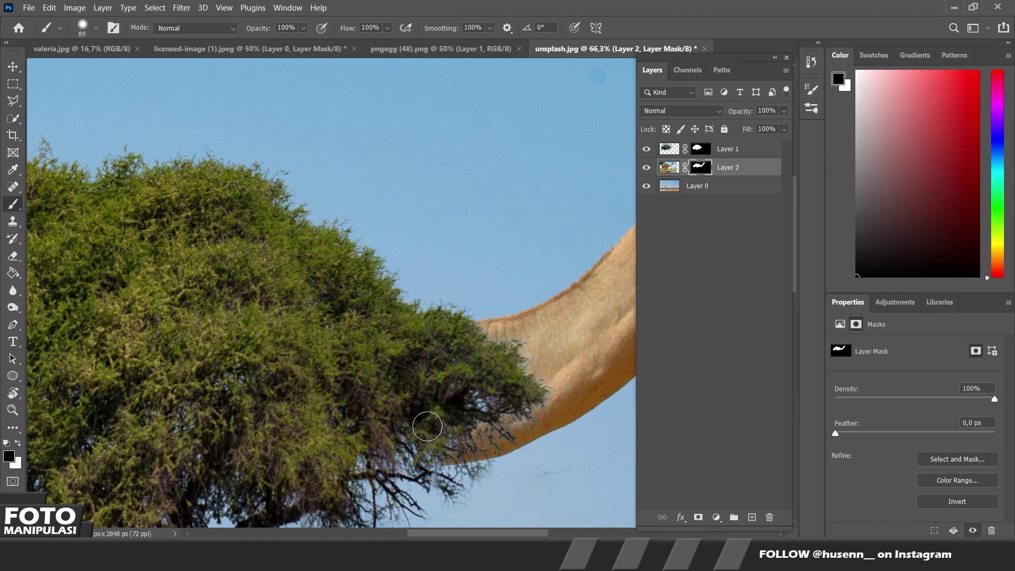
pyautogui.press('x')
pyautogui.scroll(1, 429, 427)
pyautogui.scroll(1, 420, 427)
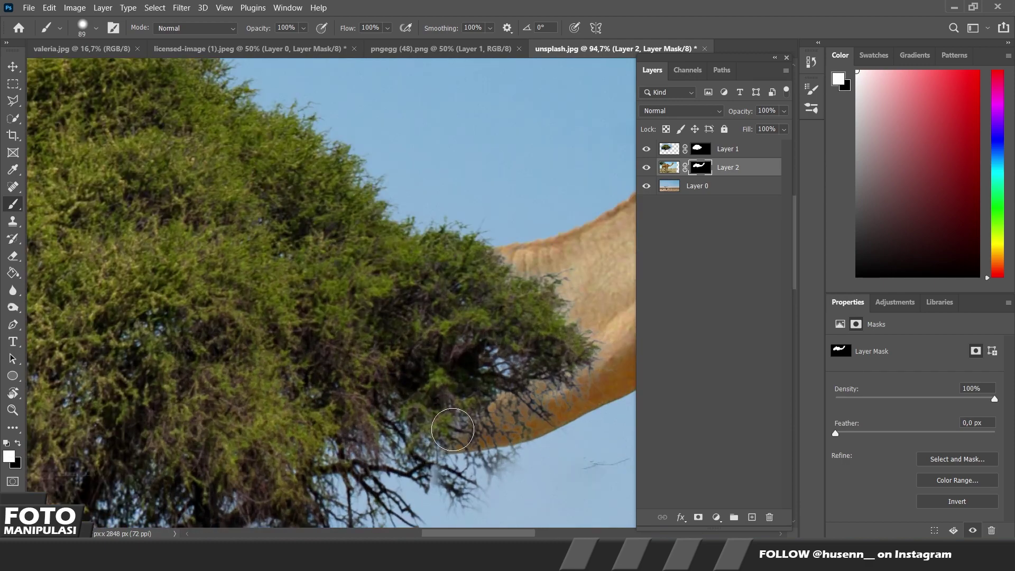
pyautogui.press('x')
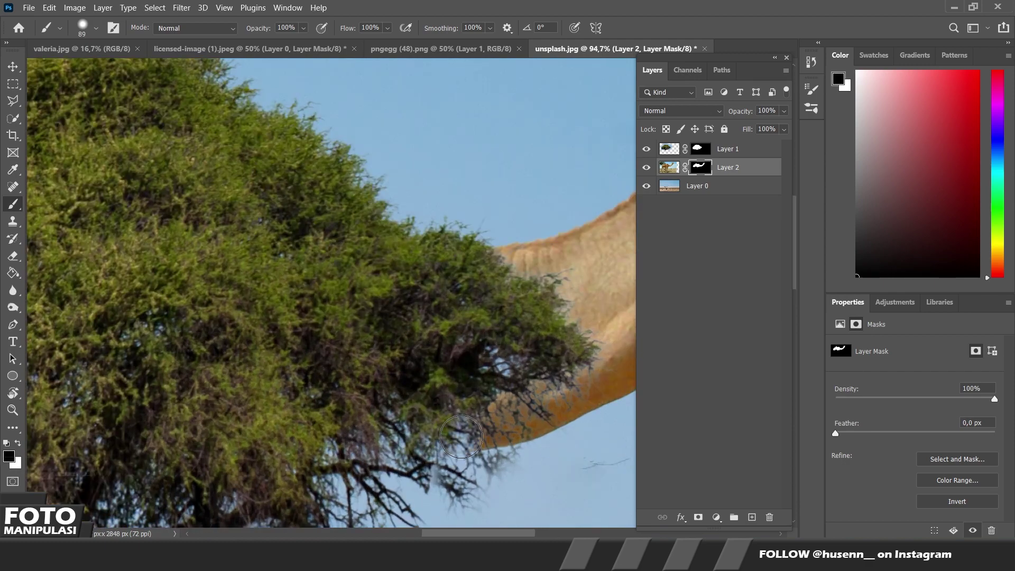
pyautogui.press('x')
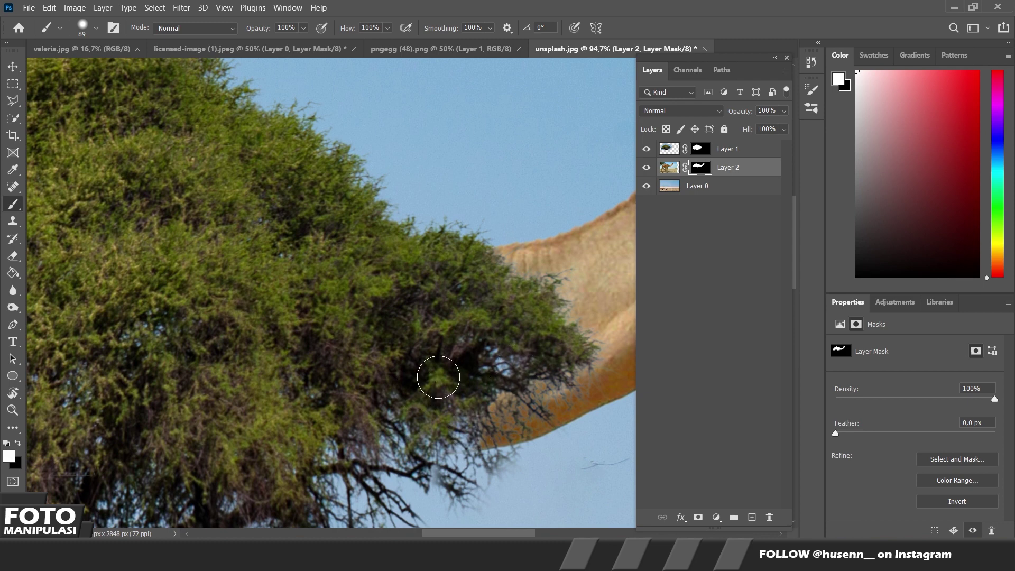
# - With the tree hidden, reveal more of the camel's lower neck on its mask
pyautogui.click(641, 150)
pyautogui.moveTo(464, 430); pyautogui.dragTo(418, 439)
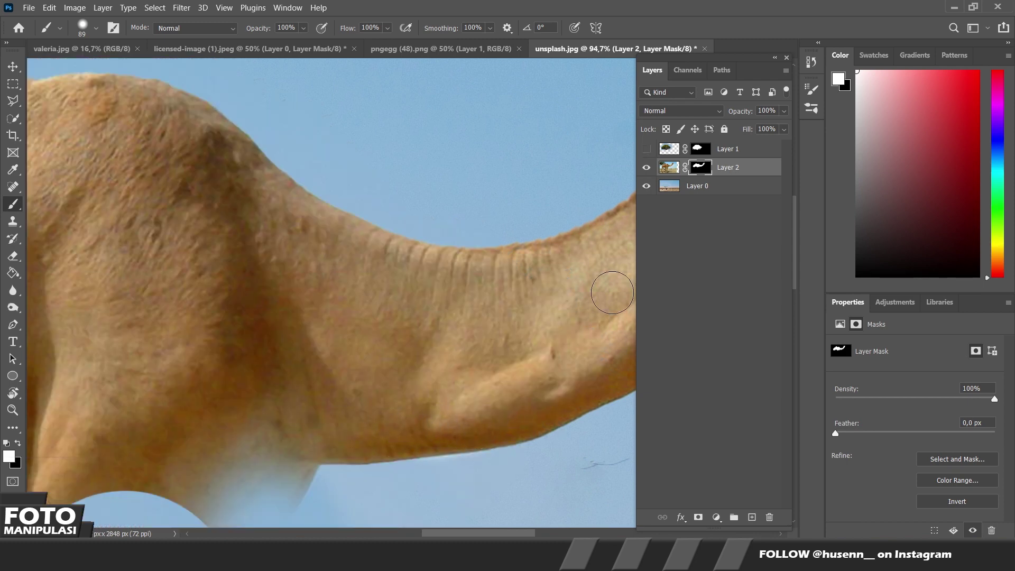
pyautogui.click(646, 150)
pyautogui.scroll(-5, 421, 362)
pyautogui.scroll(-1, 422, 363)
pyautogui.scroll(1, 422, 363)
pyautogui.scroll(1, 418, 366)
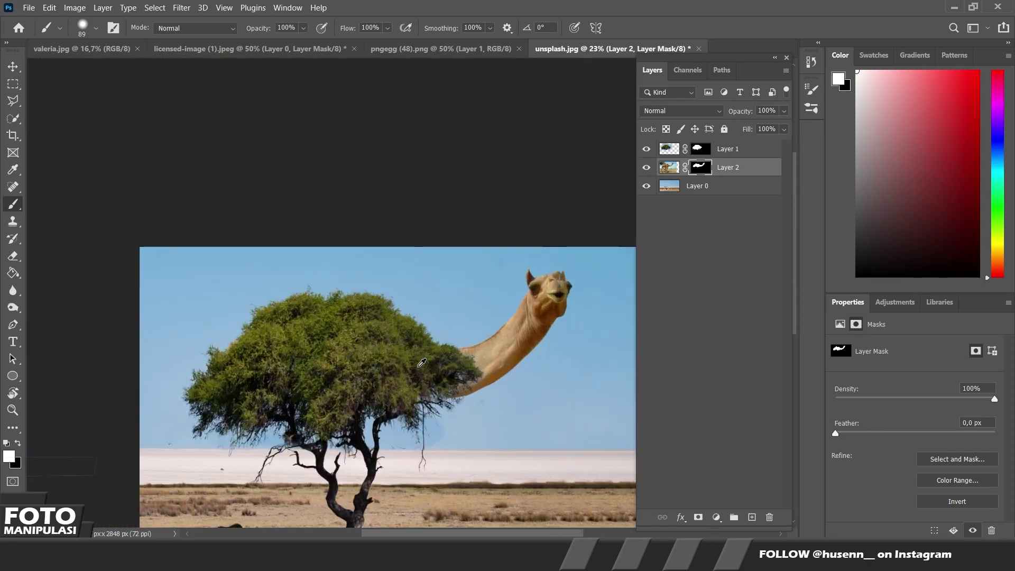
pyautogui.scroll(3, 434, 376)
pyautogui.scroll(2, 452, 386)
pyautogui.scroll(1, 452, 389)
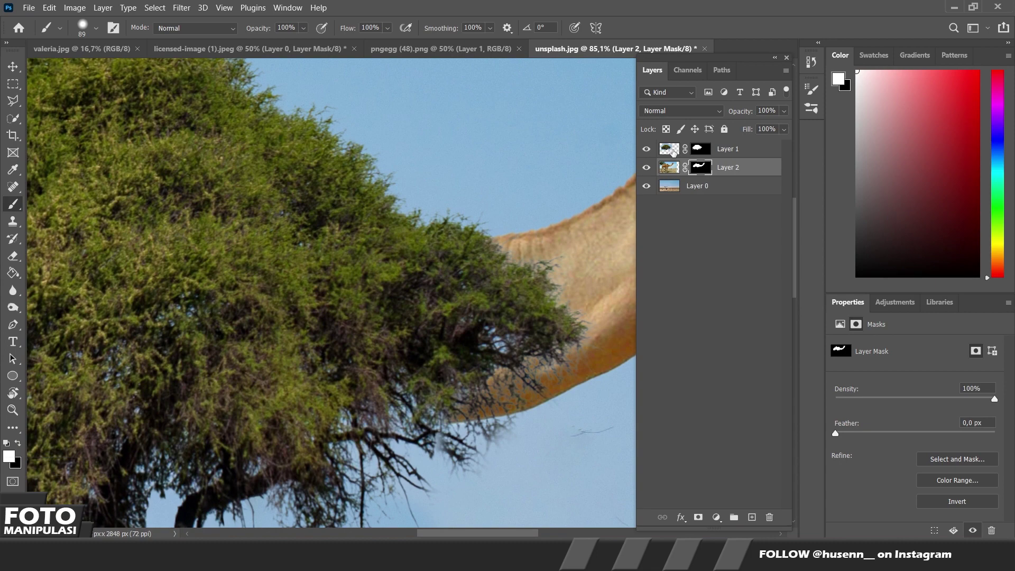
pyautogui.click(669, 149)
# - Clone-stamp dark tree branches over the joint where the camel's neck meets the canopy
pyautogui.press('s')
pyautogui.scroll(1, 394, 373)
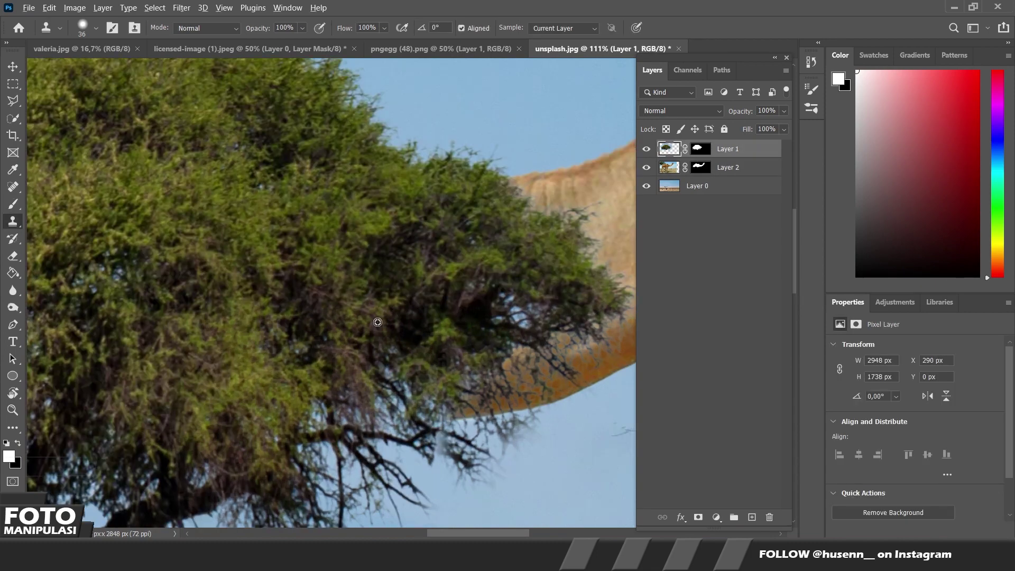
pyautogui.moveTo(398, 379); pyautogui.dragTo(516, 353)
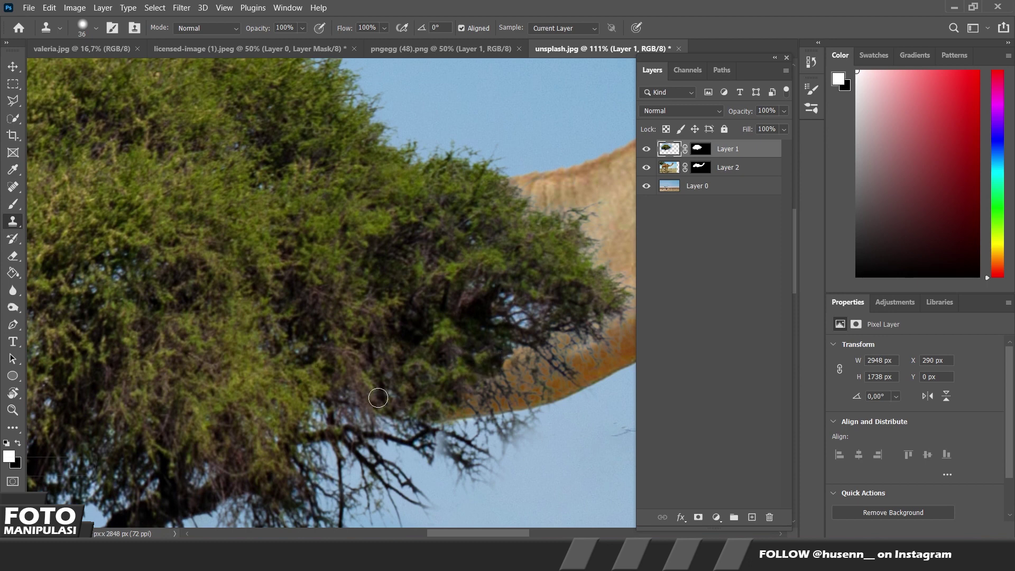
pyautogui.scroll(1, 402, 388)
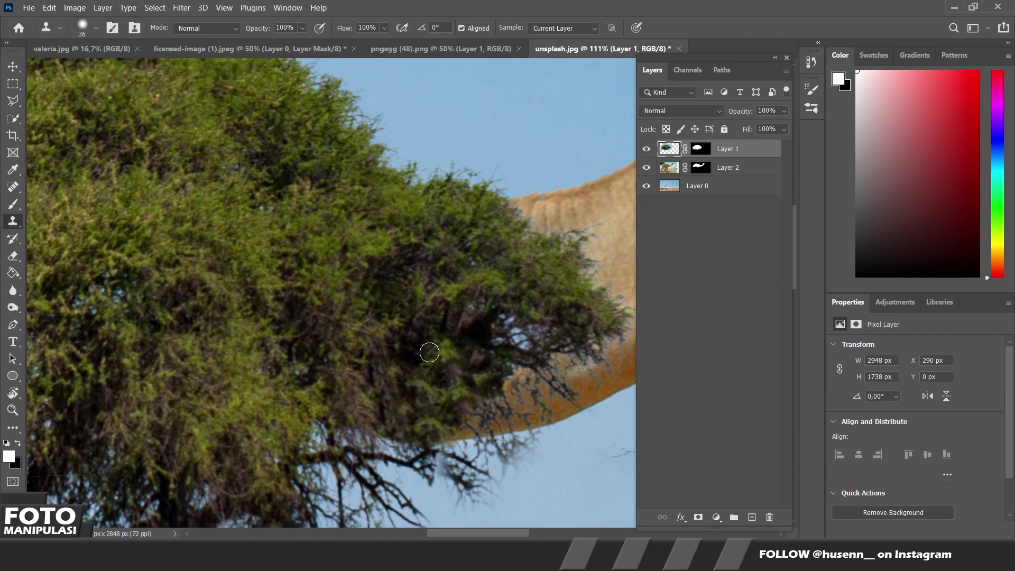
pyautogui.scroll(1, 424, 344)
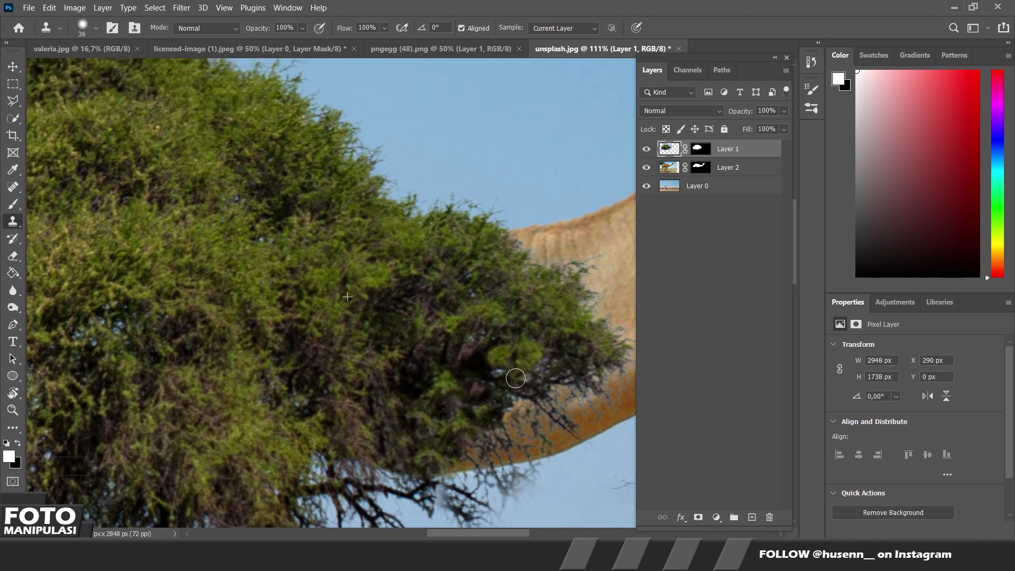
pyautogui.scroll(-8, 398, 363)
pyautogui.scroll(-2, 398, 364)
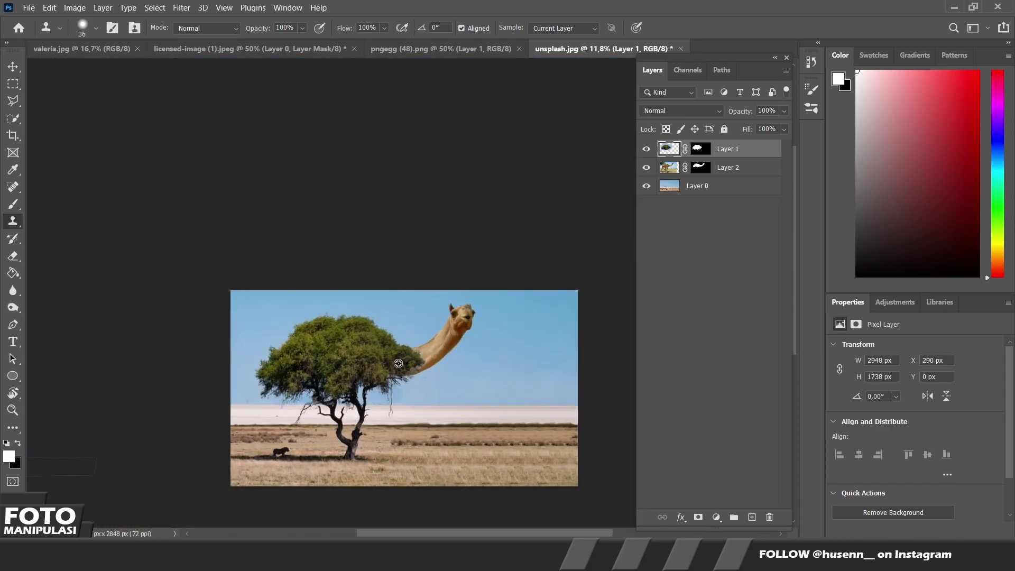
pyautogui.scroll(2, 398, 359)
pyautogui.scroll(2, 402, 360)
pyautogui.scroll(2, 421, 357)
pyautogui.scroll(-3, 421, 357)
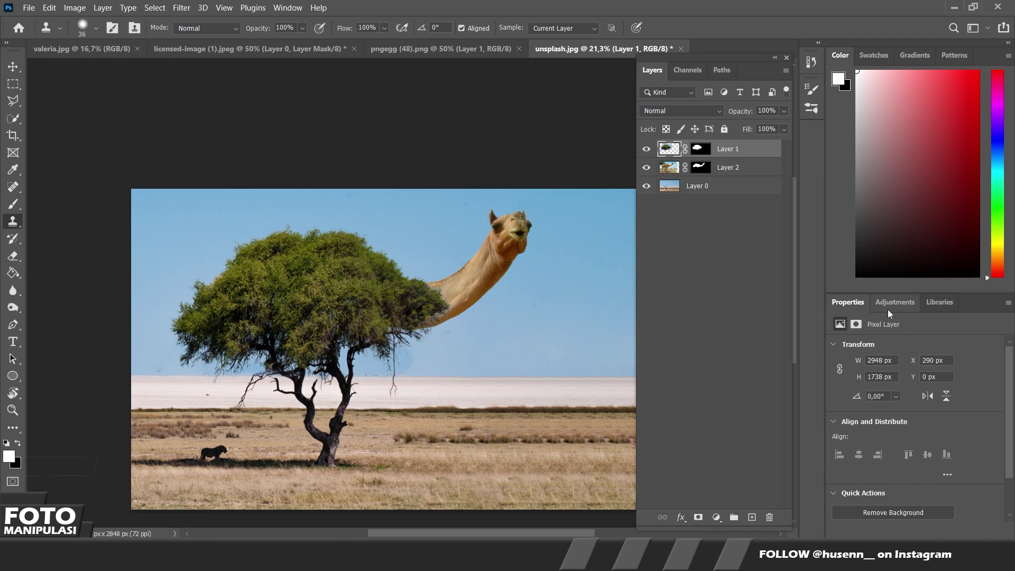
# - Set the canopy's Hue/Saturation hue to -22 and brighten its lightness slightly
pyautogui.moveTo(916, 397)
pyautogui.mouseDown()
pyautogui.moveTo(932, 401)
pyautogui.moveTo(893, 414)
pyautogui.moveTo(904, 431)
pyautogui.mouseUp()
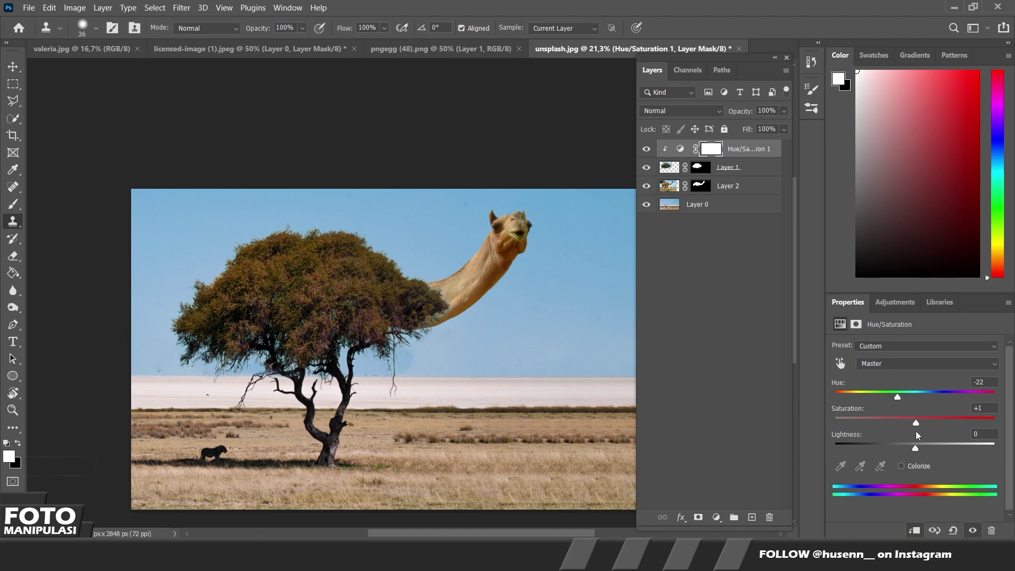
pyautogui.moveTo(916, 448); pyautogui.dragTo(915, 452)
pyautogui.moveTo(914, 453); pyautogui.dragTo(919, 453)
# - Add a Color Balance layer clipped to the tree: midtones toward red, shadows toward cyan
pyautogui.click(895, 302)
pyautogui.click(874, 350)
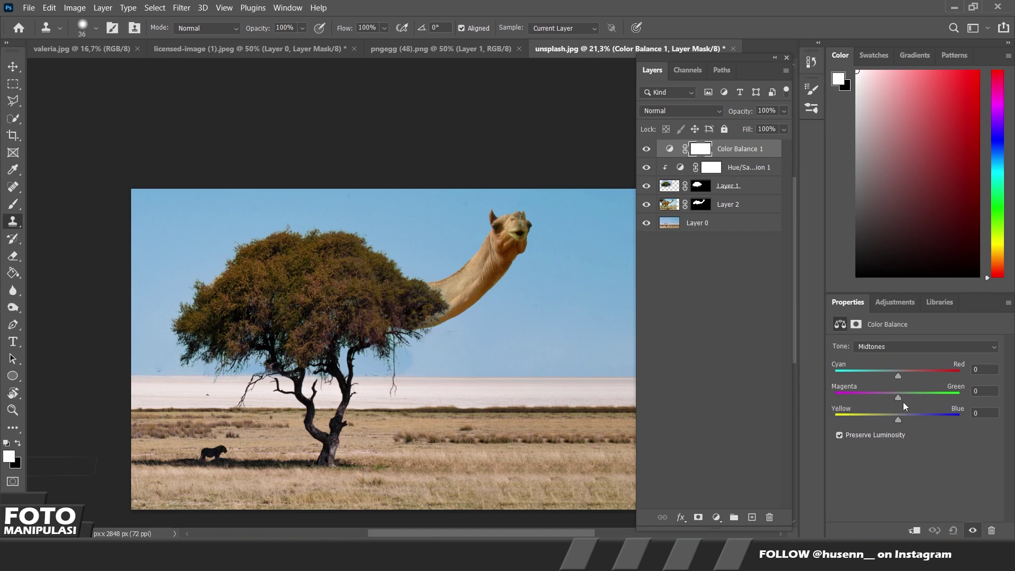
pyautogui.hotkey('ctrl', 'alt', 'g')
pyautogui.moveTo(897, 379)
pyautogui.mouseDown()
pyautogui.moveTo(911, 380)
pyautogui.moveTo(876, 392)
pyautogui.moveTo(906, 394)
pyautogui.moveTo(889, 399)
pyautogui.moveTo(882, 421)
pyautogui.mouseUp()
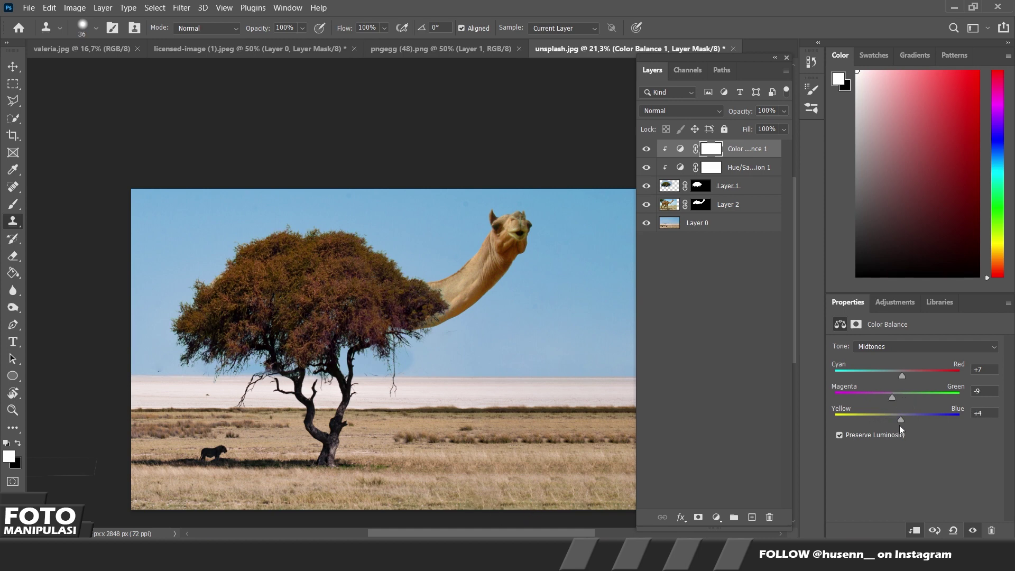
pyautogui.click(899, 347)
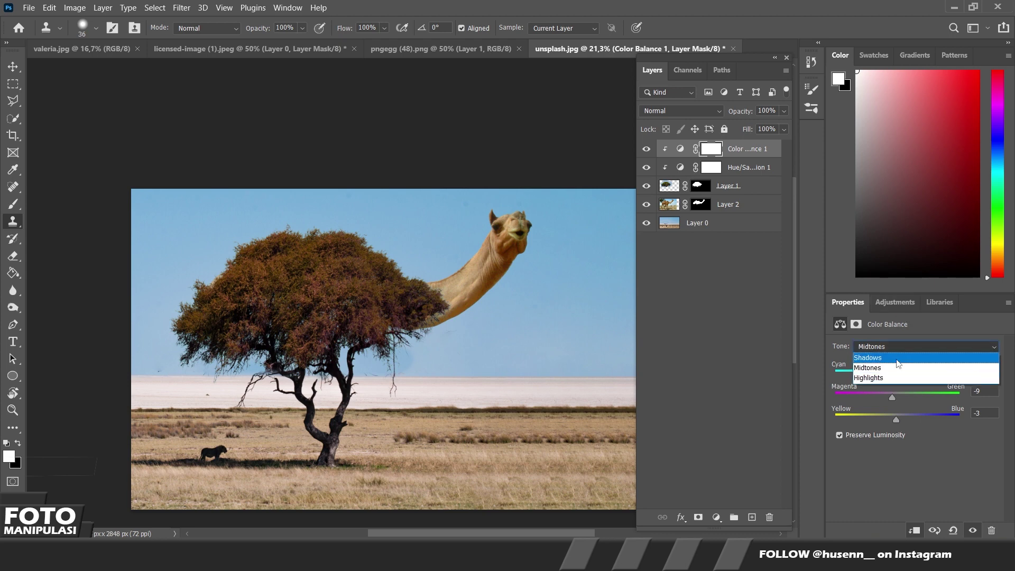
pyautogui.moveTo(900, 377)
pyautogui.mouseDown()
pyautogui.moveTo(894, 386)
pyautogui.moveTo(908, 400)
pyautogui.mouseUp()
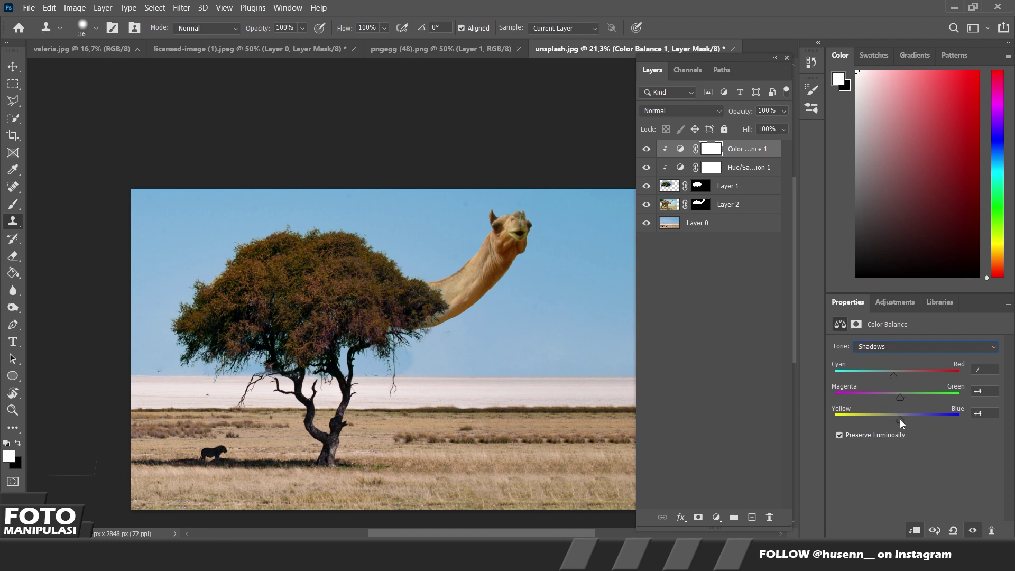
pyautogui.click(713, 206)
# - Add a Hue/Saturation layer clipped to the camel with Hue -5, Saturation +8, Lightness -11
pyautogui.click(894, 302)
pyautogui.click(859, 344)
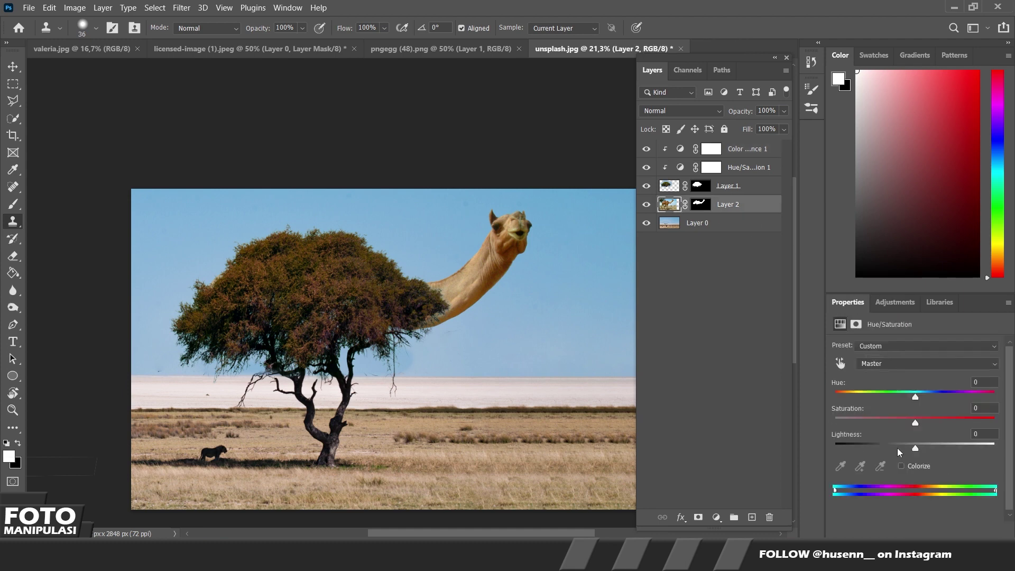
pyautogui.click(909, 532)
pyautogui.moveTo(915, 397)
pyautogui.mouseDown()
pyautogui.moveTo(908, 400)
pyautogui.moveTo(916, 402)
pyautogui.mouseUp()
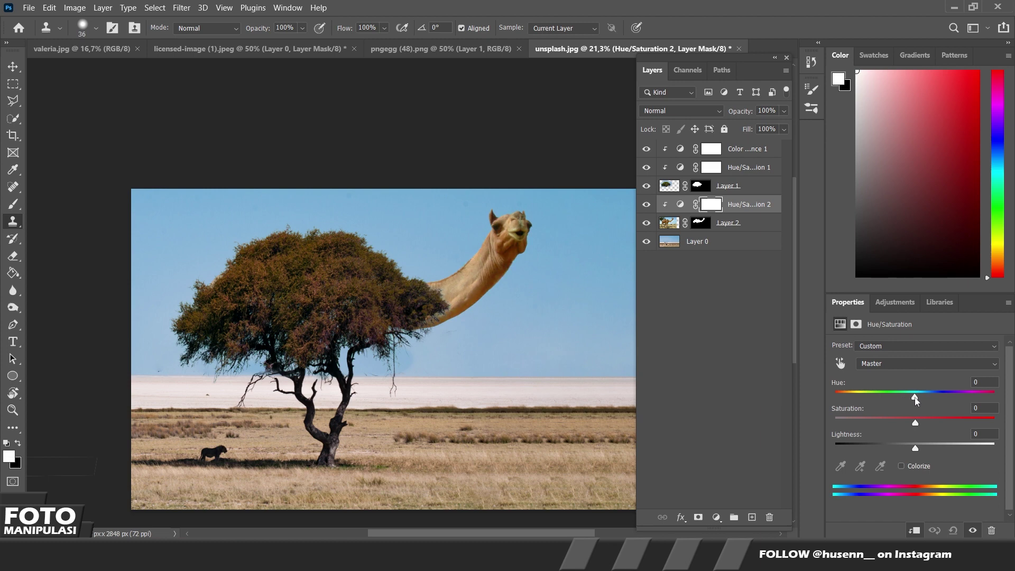
pyautogui.press('BackSpace')
pyautogui.press('BackSpace')
pyautogui.moveTo(906, 430)
pyautogui.mouseDown()
pyautogui.moveTo(928, 432)
pyautogui.moveTo(906, 450)
pyautogui.mouseUp()
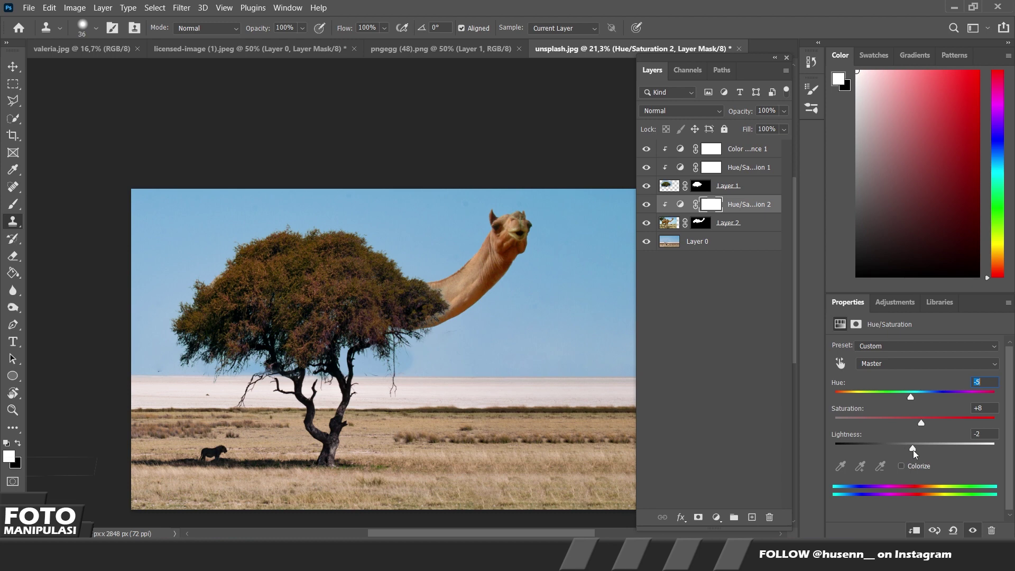
pyautogui.click(924, 349)
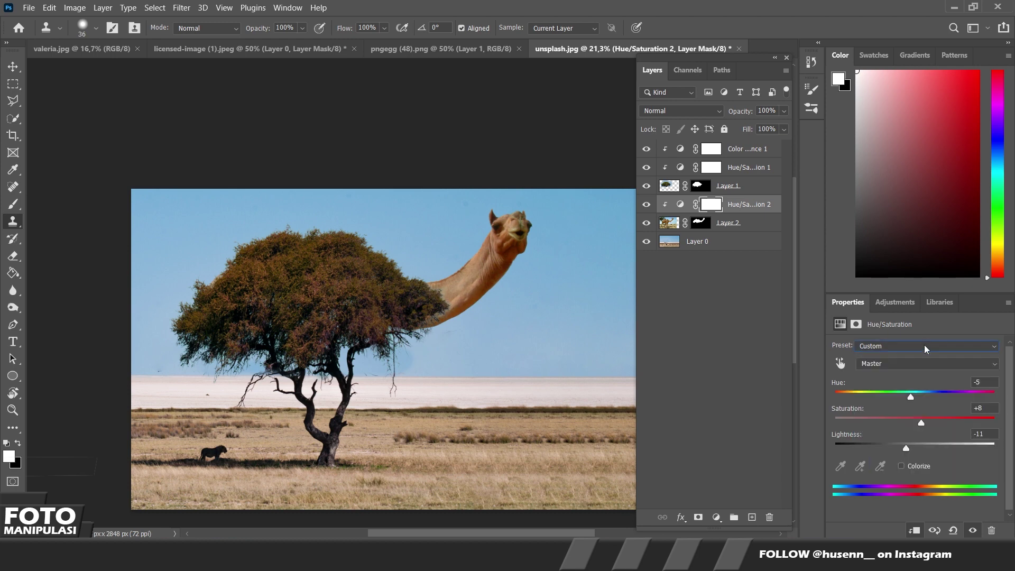
# - Add a Color Balance layer clipped to the camel, shifting midtones toward red and yellow
pyautogui.click(886, 302)
pyautogui.click(871, 354)
pyautogui.moveTo(893, 376)
pyautogui.mouseDown()
pyautogui.moveTo(905, 376)
pyautogui.moveTo(890, 401)
pyautogui.mouseUp()
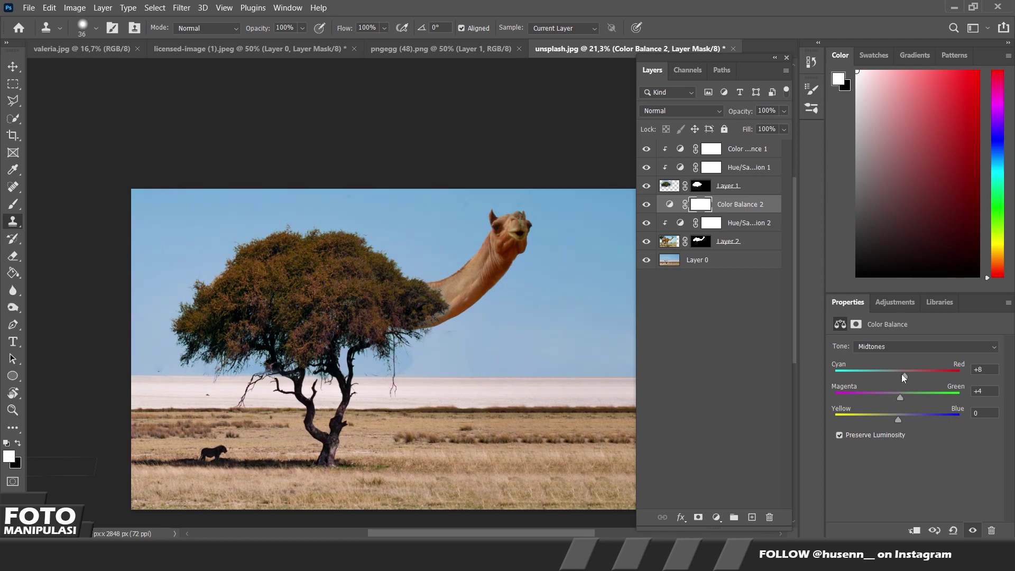
pyautogui.moveTo(903, 419); pyautogui.dragTo(896, 418)
pyautogui.click(914, 530)
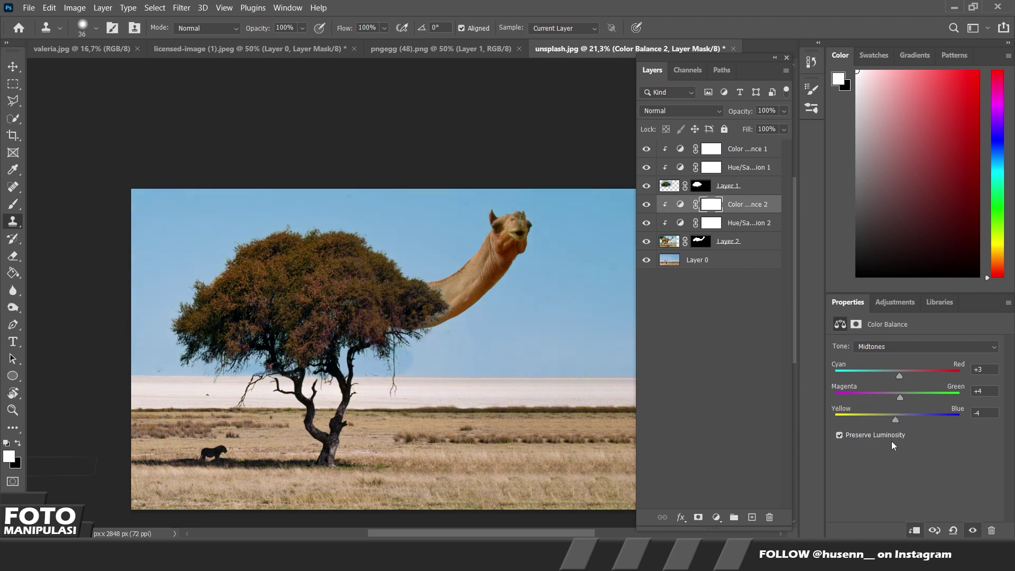
# - Shift the camel's shadows toward cyan and green, and its highlights toward cyan
pyautogui.click(898, 347)
pyautogui.moveTo(902, 376); pyautogui.dragTo(893, 376)
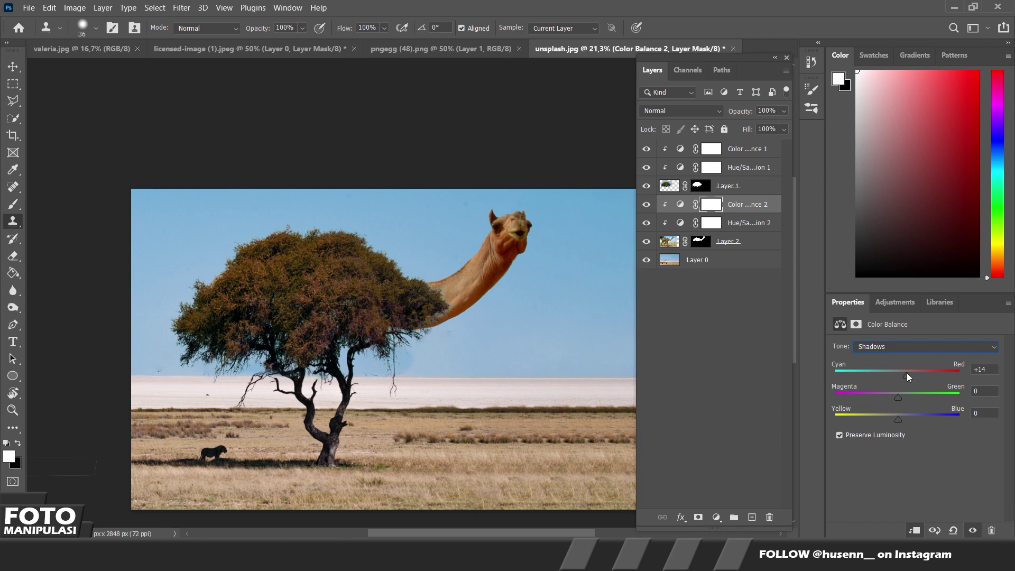
pyautogui.moveTo(894, 398); pyautogui.dragTo(902, 419)
pyautogui.click(899, 347)
pyautogui.click(893, 378)
pyautogui.moveTo(898, 376)
pyautogui.mouseDown()
pyautogui.moveTo(889, 377)
pyautogui.moveTo(891, 399)
pyautogui.mouseUp()
pyautogui.click(704, 186)
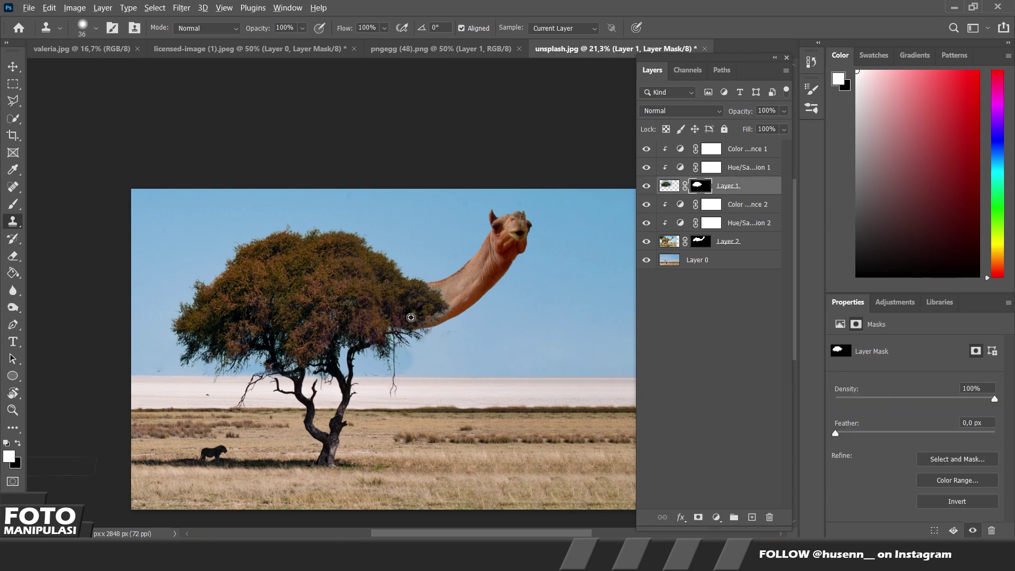
# - Pick a brush from the Grass Photoshop Brushes 3 set in the Brushes panel
pyautogui.scroll(2, 411, 318)
pyautogui.press('b')
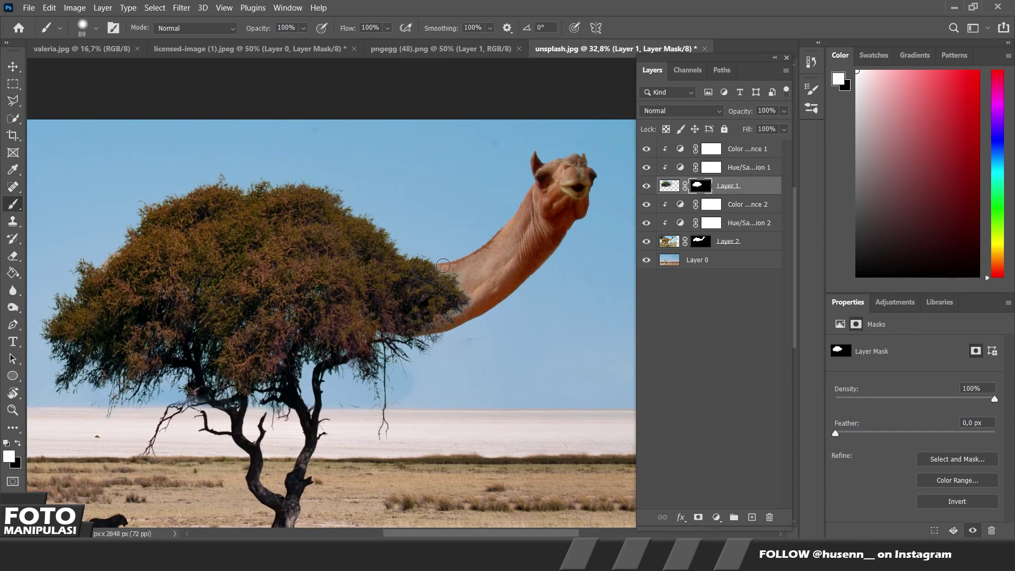
pyautogui.scroll(2, 464, 278)
pyautogui.scroll(2, 464, 279)
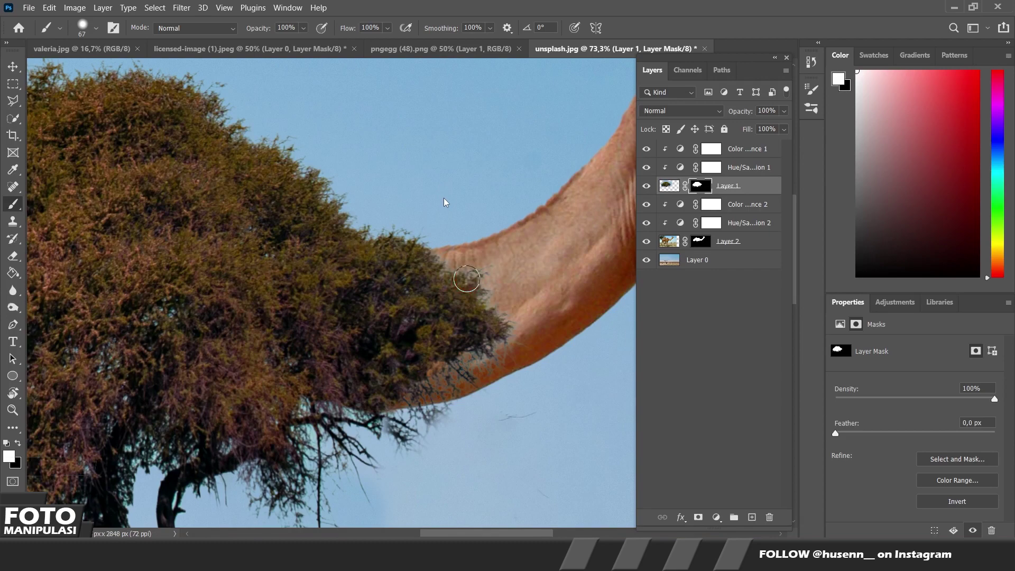
pyautogui.scroll(-2, 453, 233)
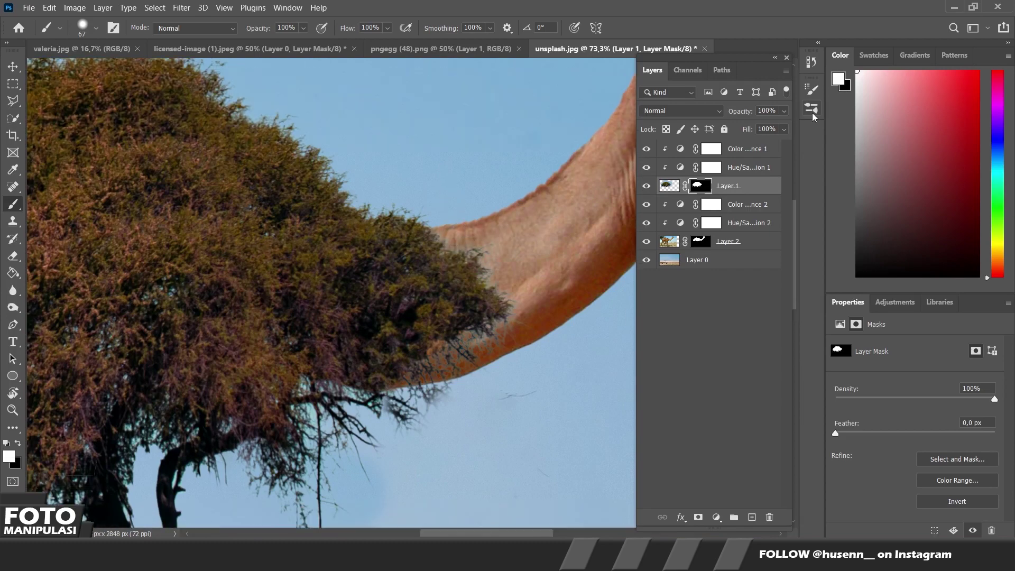
pyautogui.click(814, 117)
pyautogui.scroll(-5, 635, 211)
pyautogui.scroll(1, 634, 212)
pyautogui.click(597, 231)
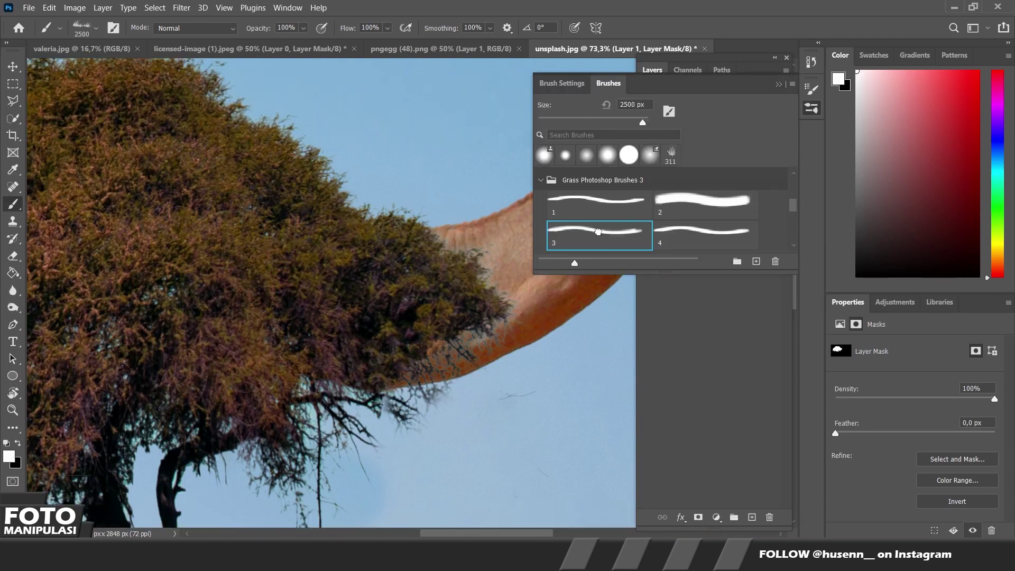
# - Choose a tufted grass tip in Brush Settings and resize it to 53 px
pyautogui.click(562, 83)
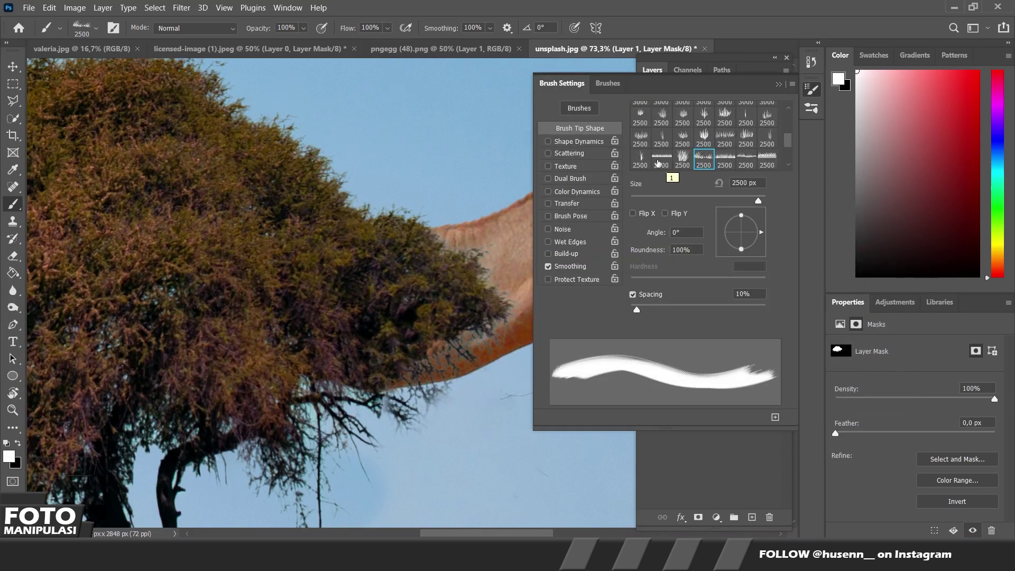
pyautogui.click(662, 113)
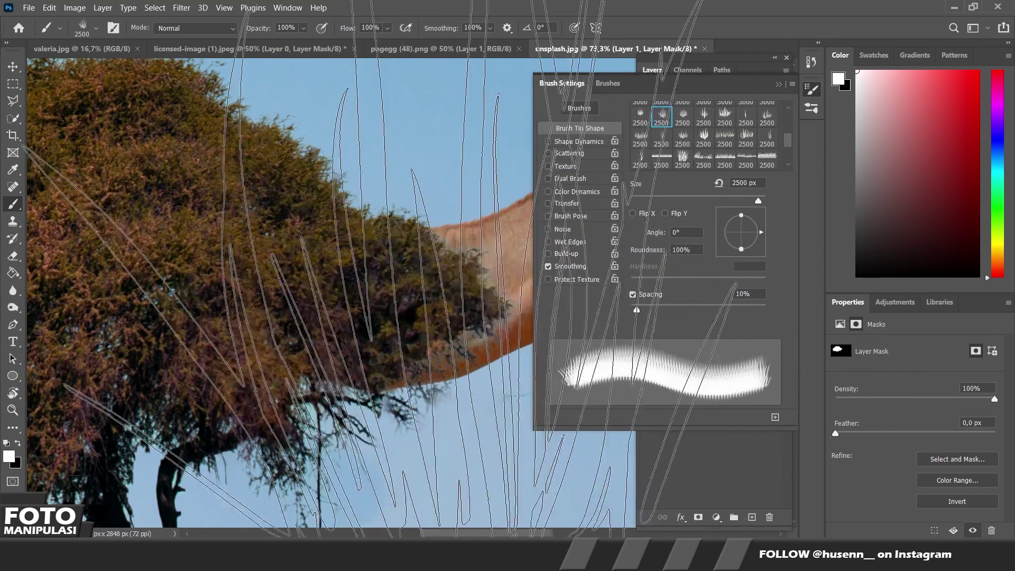
pyautogui.moveTo(301, 212)
pyautogui.mouseDown()
pyautogui.moveTo(308, 282)
pyautogui.moveTo(261, 325)
pyautogui.mouseUp()
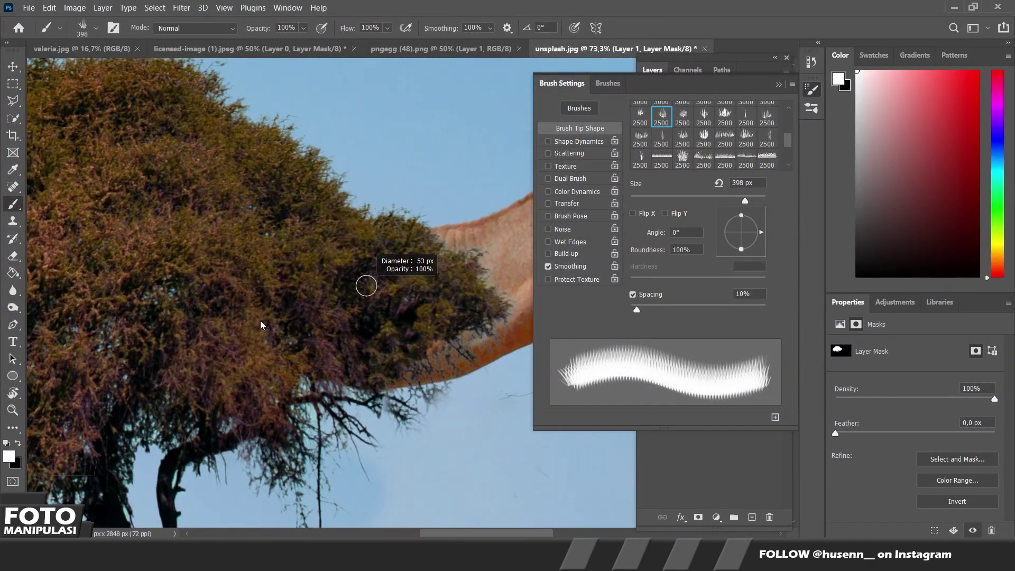
pyautogui.moveTo(399, 233); pyautogui.dragTo(447, 238)
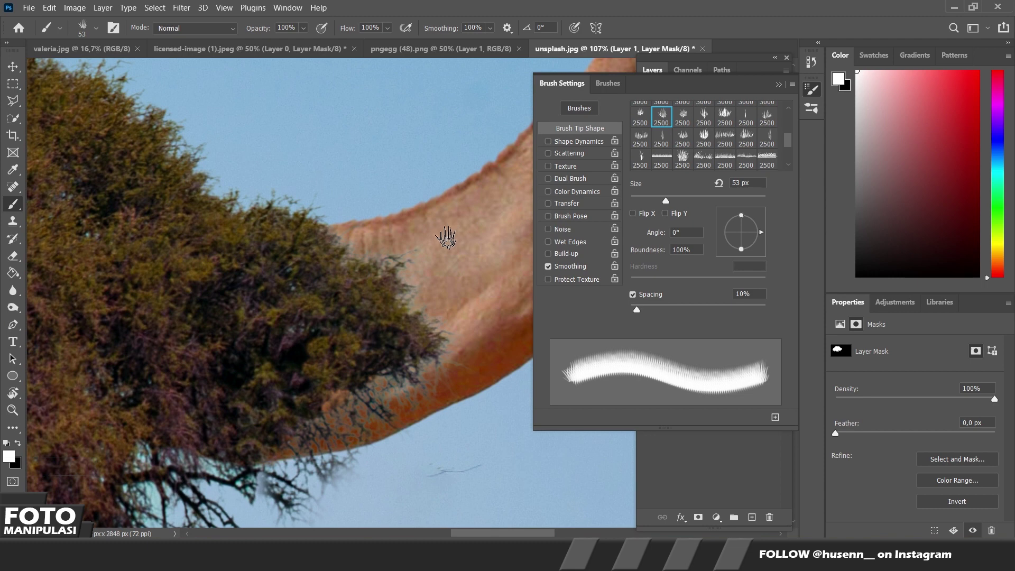
# - Enlarge the grass brush slightly and tilt it to about 28 degrees
pyautogui.scroll(2, 447, 238)
pyautogui.moveTo(338, 370)
pyautogui.mouseDown()
pyautogui.moveTo(352, 400)
pyautogui.moveTo(370, 401)
pyautogui.mouseUp()
pyautogui.scroll(1, 453, 442)
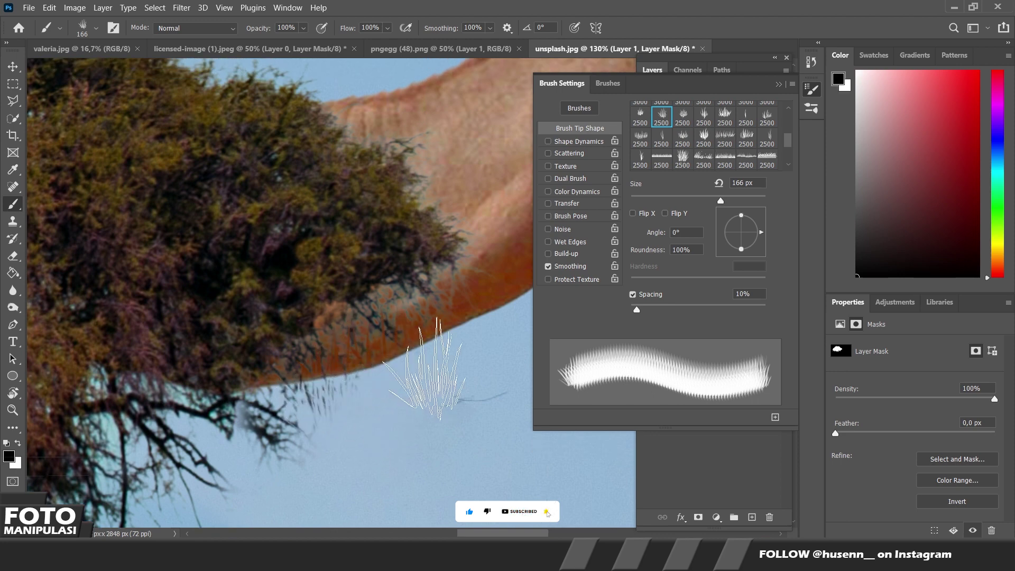
pyautogui.scroll(2, 423, 312)
pyautogui.rightClick(436, 300)
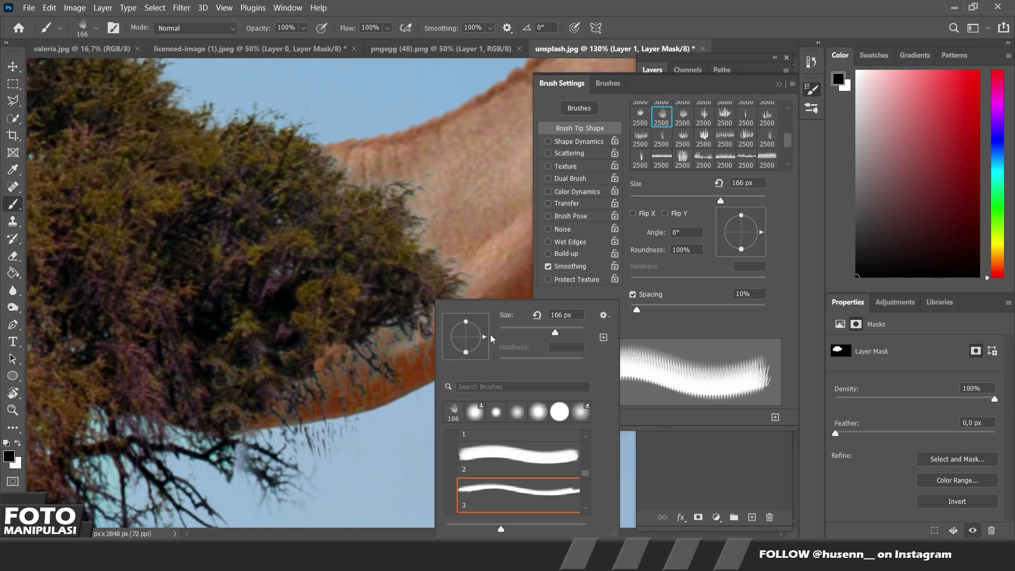
pyautogui.moveTo(487, 342); pyautogui.dragTo(482, 328)
pyautogui.press('Return')
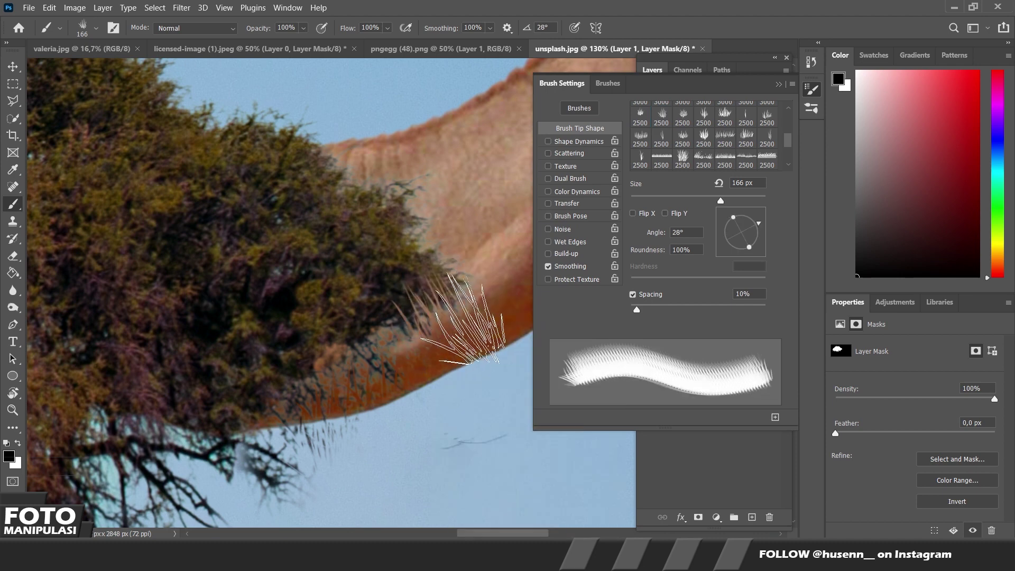
# - Reset the grass brush to a 158° angle and 47 px size
pyautogui.scroll(1, 459, 373)
pyautogui.scroll(3, 444, 365)
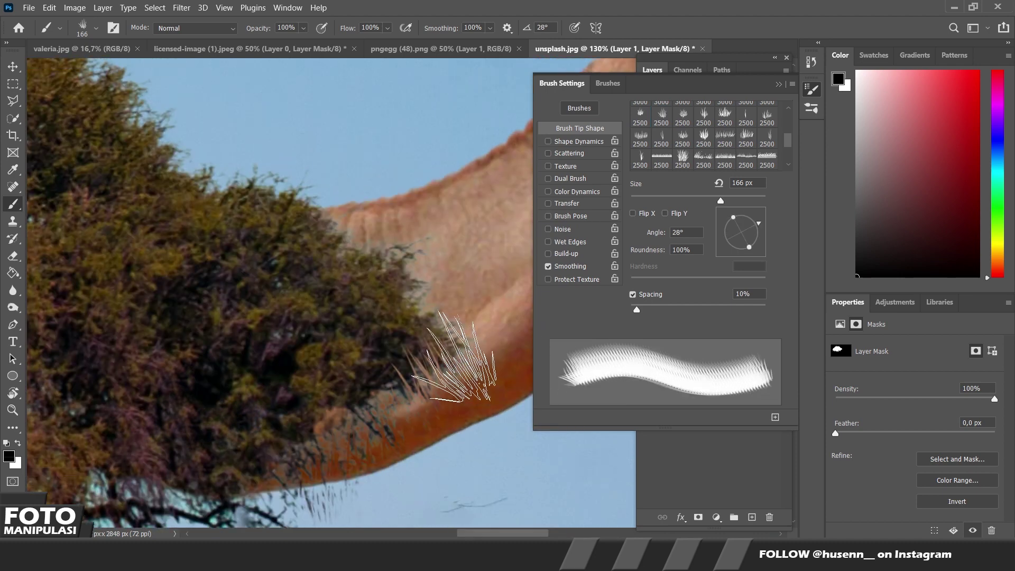
pyautogui.press('[')
pyautogui.press('[')
pyautogui.press('[')
pyautogui.scroll(1, 444, 359)
pyautogui.rightClick(435, 300)
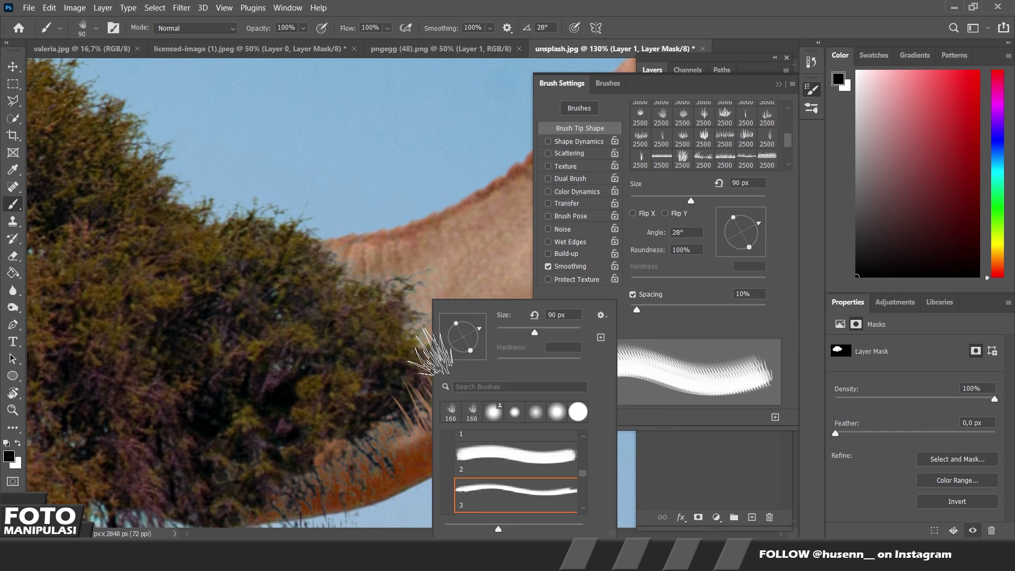
pyautogui.moveTo(476, 331); pyautogui.dragTo(377, 246)
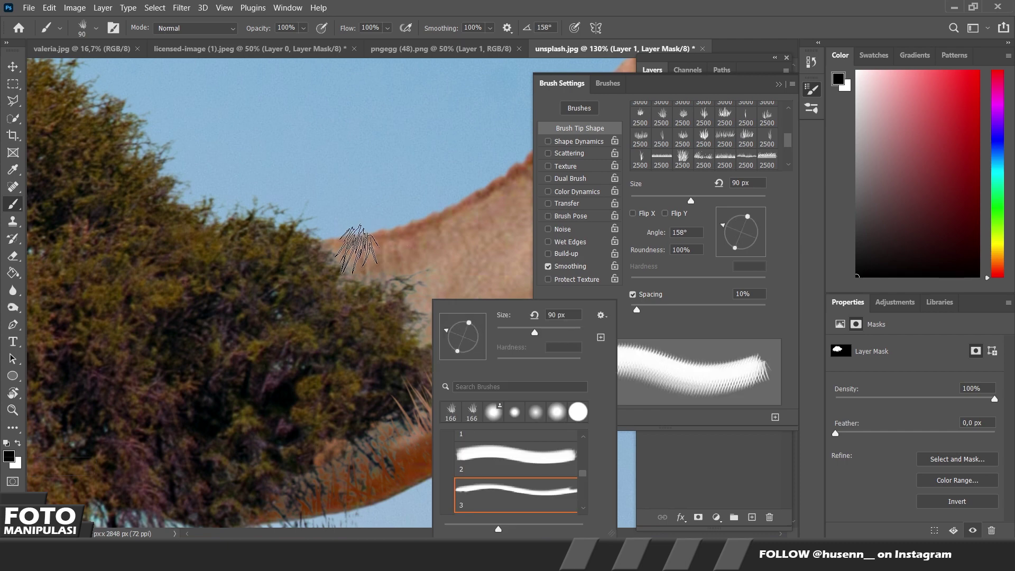
pyautogui.press('Return')
pyautogui.scroll(2, 377, 246)
pyautogui.moveTo(377, 247); pyautogui.dragTo(332, 262)
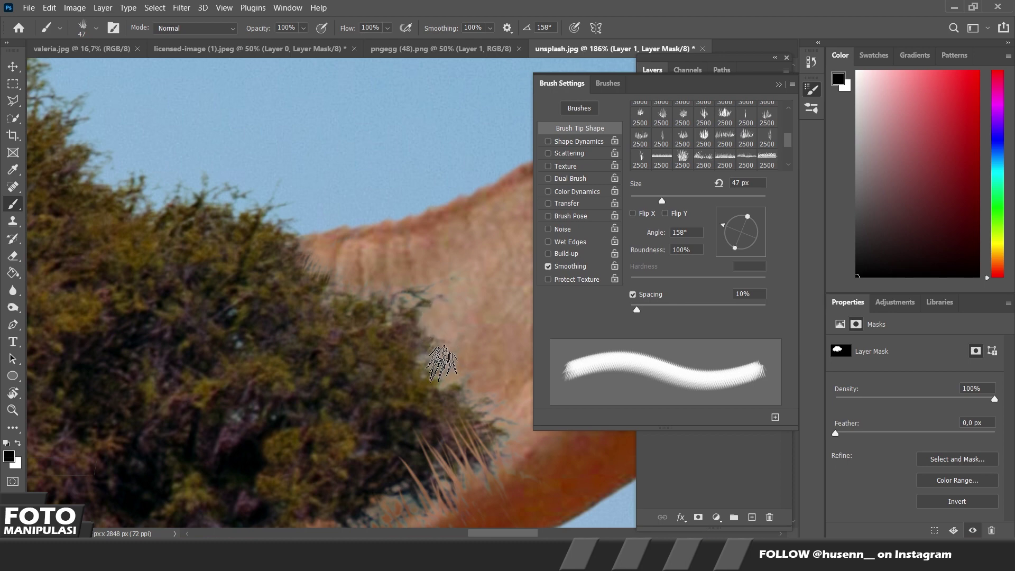
pyautogui.scroll(-3, 452, 367)
pyautogui.hscroll(4, 452, 367)
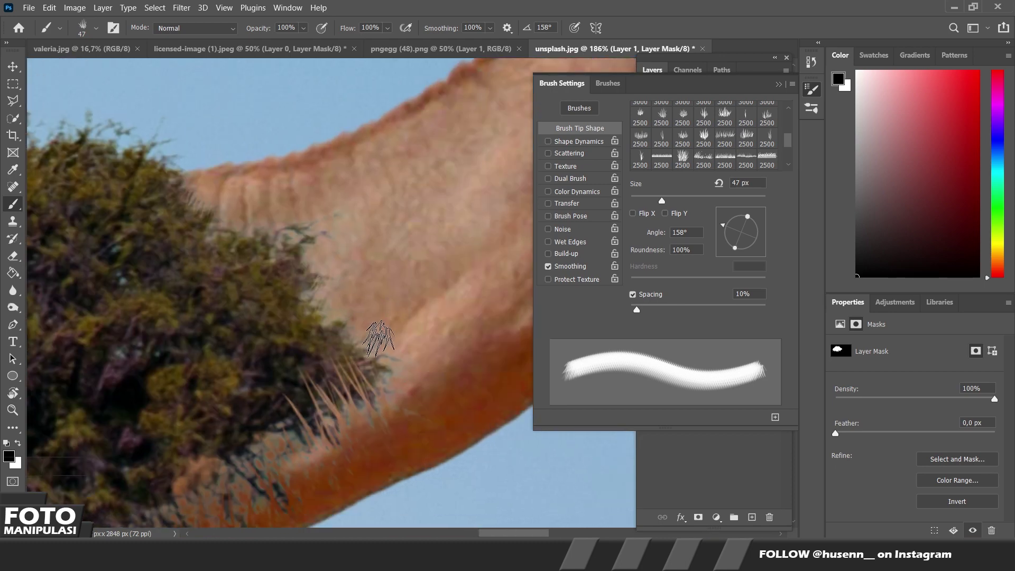
pyautogui.scroll(-4, 297, 425)
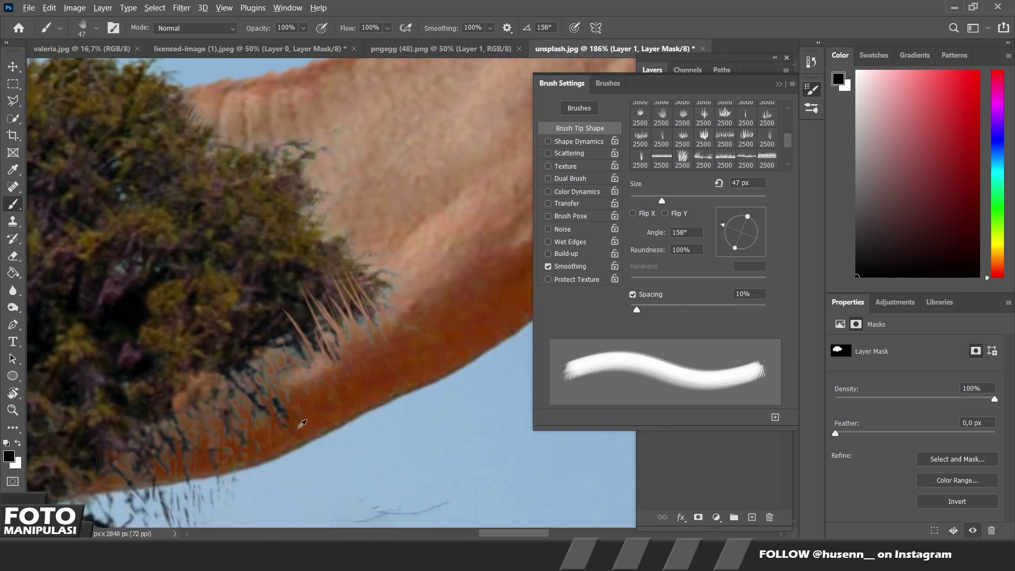
pyautogui.keyDown('alt'); pyautogui.scroll(-5, 302, 424); pyautogui.keyUp('alt')
pyautogui.scroll(-1, 241, 417)
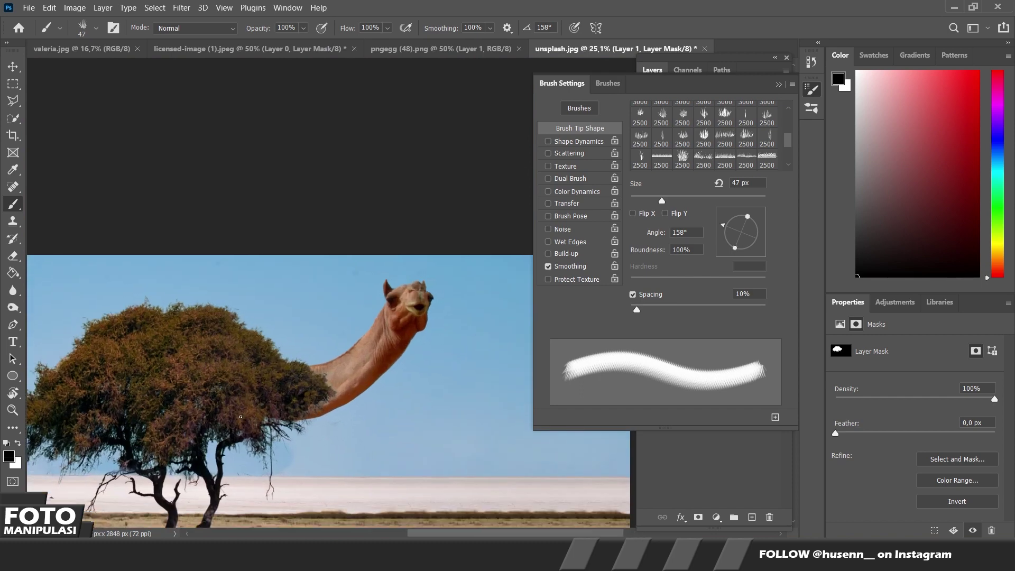
pyautogui.keyDown('alt'); pyautogui.scroll(2, 241, 417); pyautogui.keyUp('alt')
pyautogui.keyDown('alt'); pyautogui.scroll(2, 329, 384); pyautogui.keyUp('alt')
pyautogui.scroll(1, 325, 386)
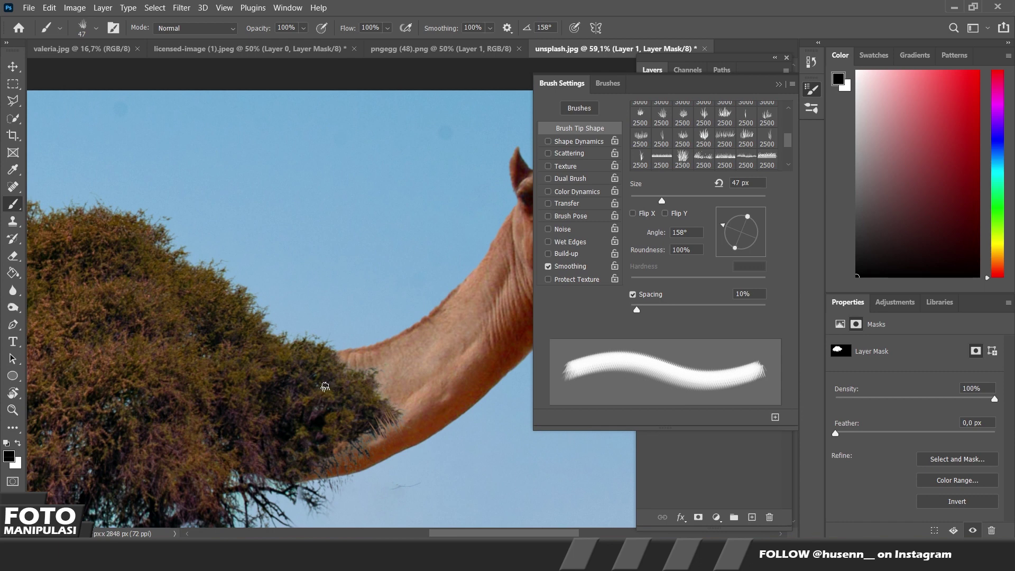
pyautogui.scroll(-1, 325, 386)
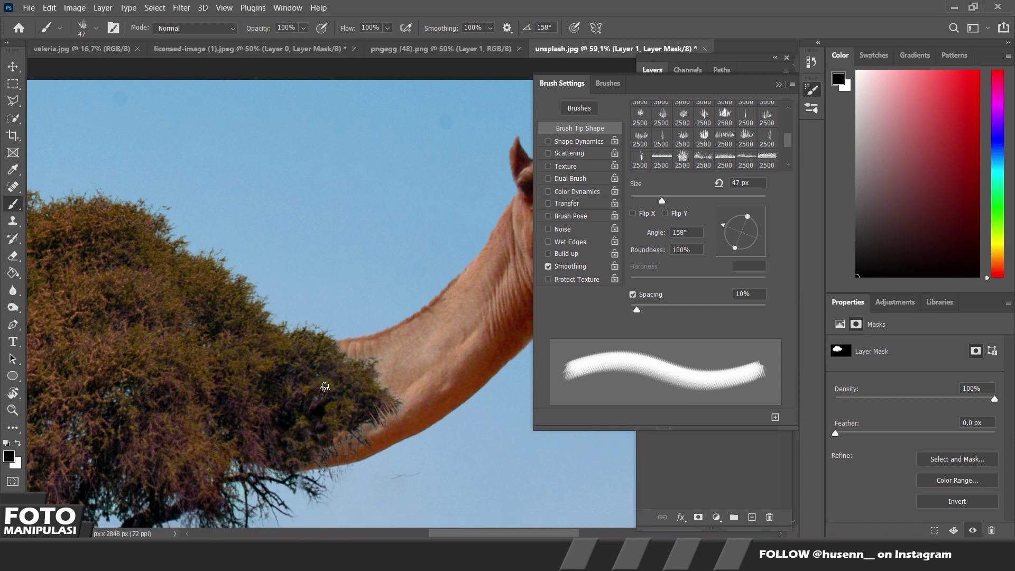
pyautogui.keyDown('alt'); pyautogui.scroll(-1, 325, 387); pyautogui.keyUp('alt')
pyautogui.scroll(-1, 459, 332)
pyautogui.scroll(-1, 459, 332)
pyautogui.keyDown('alt'); pyautogui.scroll(1, 459, 332); pyautogui.keyUp('alt')
pyautogui.scroll(-1, 459, 333)
# - Merge the camel layer and its adjustment layers into one layer
pyautogui.press('v')
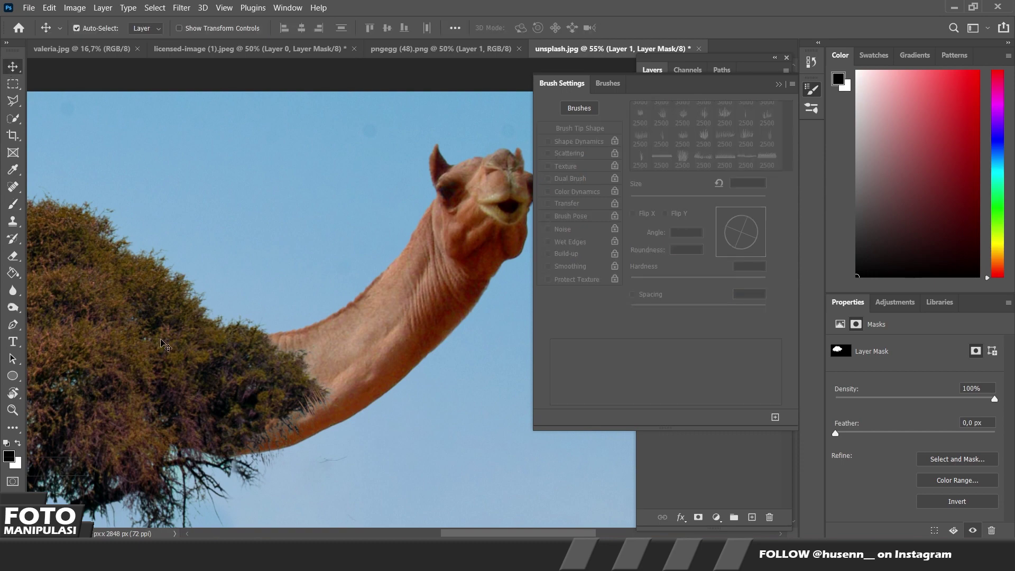
pyautogui.click(779, 84)
pyautogui.keyDown('alt'); pyautogui.scroll(-3, 267, 304); pyautogui.keyUp('alt')
pyautogui.keyDown('alt'); pyautogui.scroll(1, 267, 304); pyautogui.keyUp('alt')
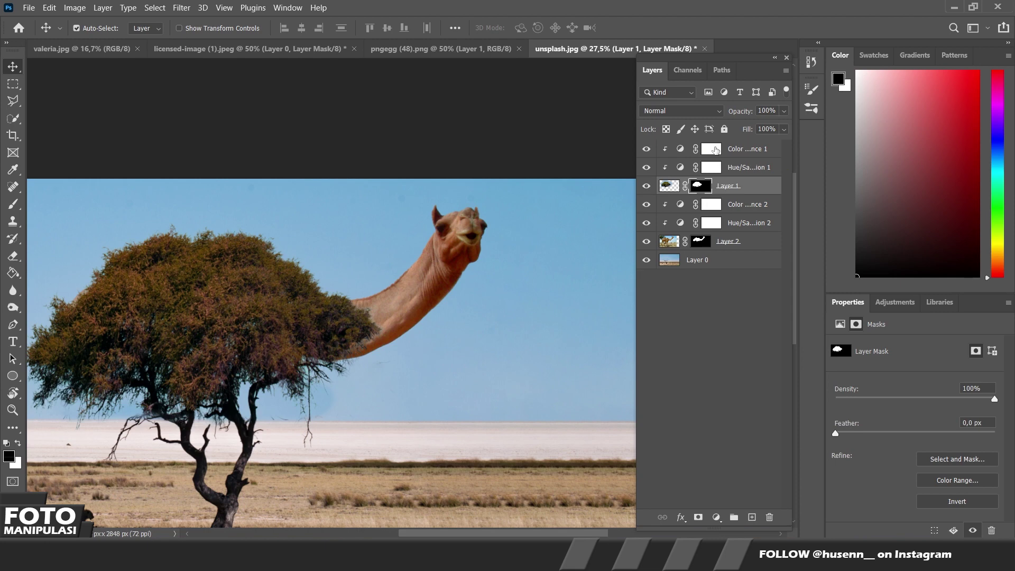
pyautogui.keyDown('shift'); pyautogui.click(754, 155); pyautogui.keyUp('shift')
pyautogui.rightClick(739, 165)
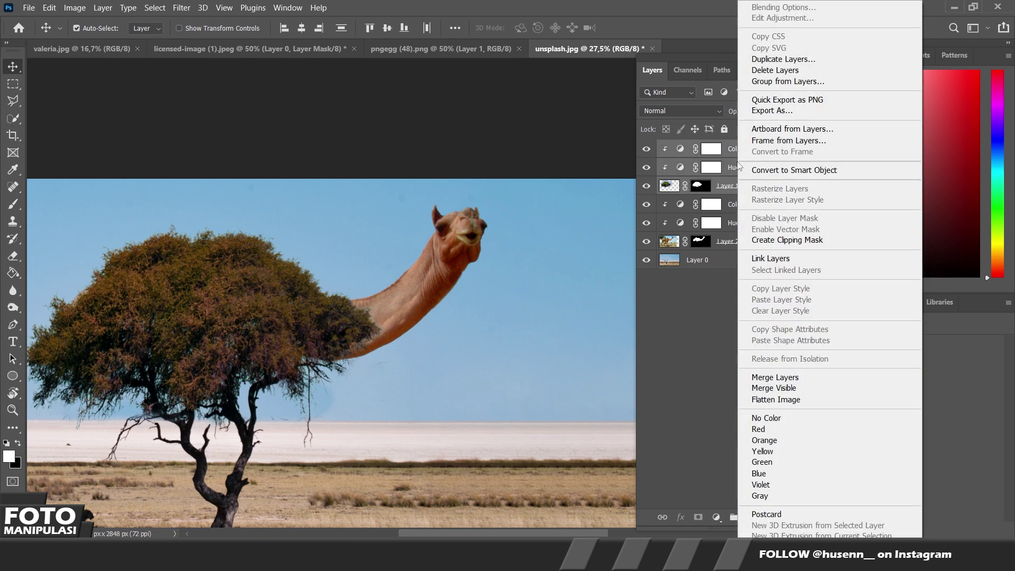
pyautogui.click(751, 379)
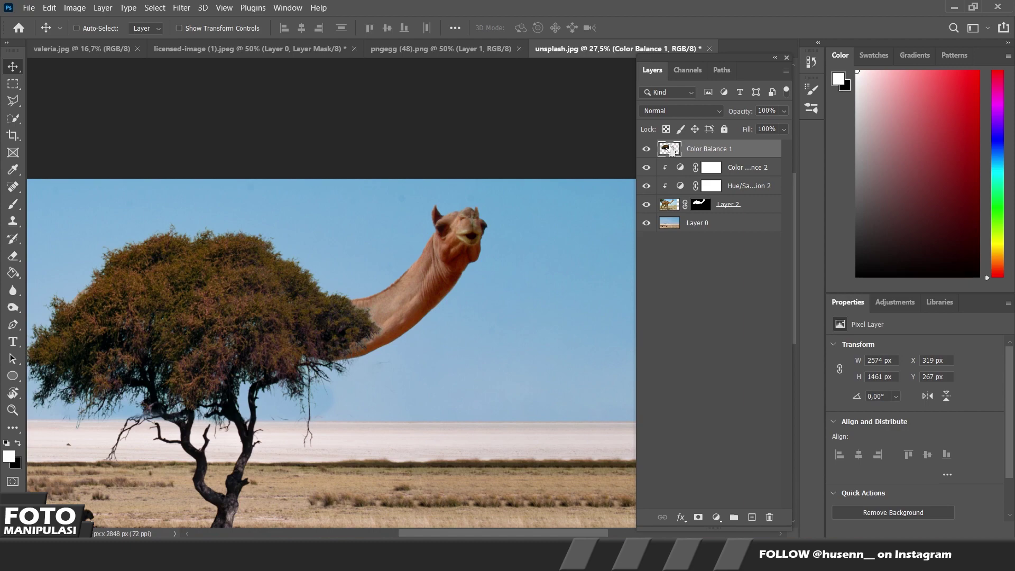
# - Mask the merged layer with the tree selection and duplicate it
pyautogui.keyDown('ctrl'); pyautogui.click(669, 149); pyautogui.keyUp('ctrl')
pyautogui.click(698, 517)
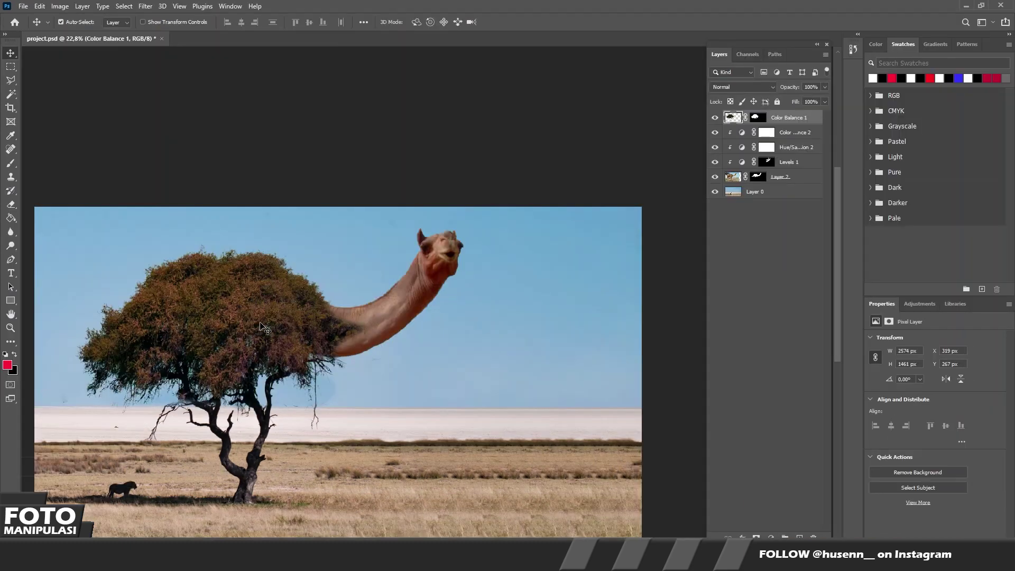
pyautogui.hotkey('ctrl', 'j')
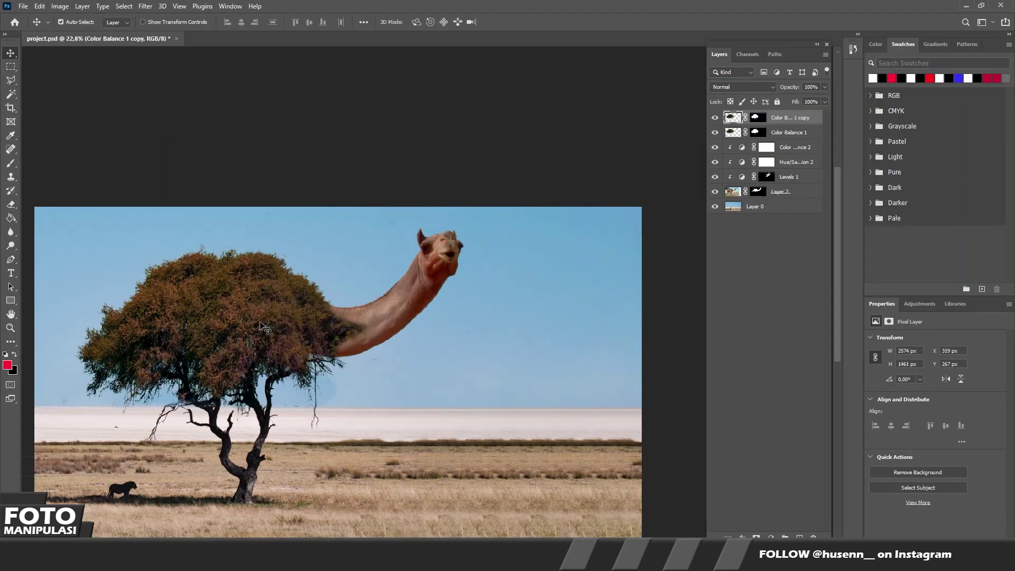
# - Move the canopy copy to the right and delete its layer mask
pyautogui.moveTo(198, 317); pyautogui.dragTo(366, 353)
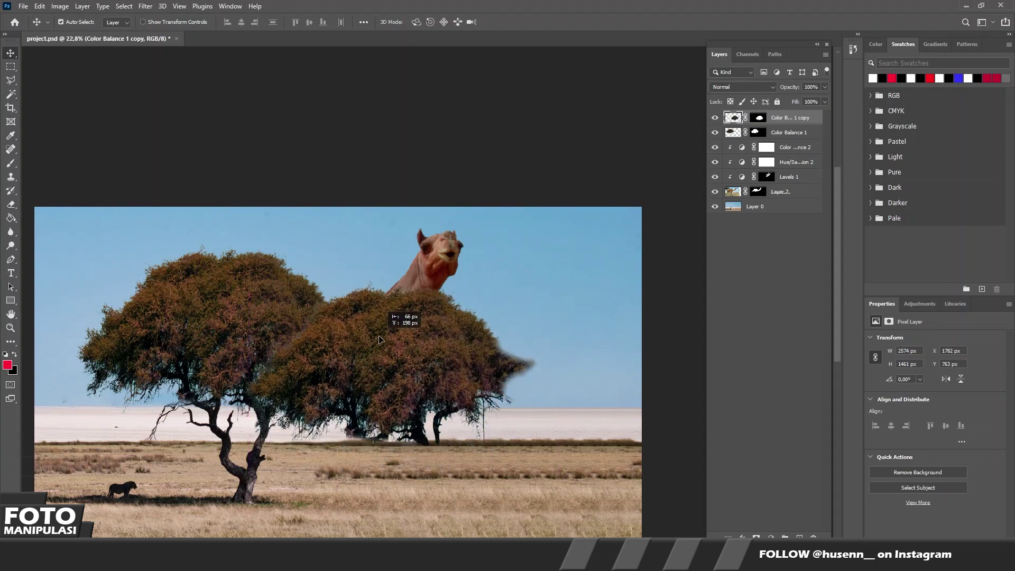
pyautogui.rightClick(759, 117)
pyautogui.click(793, 135)
pyautogui.scroll(3, 398, 279)
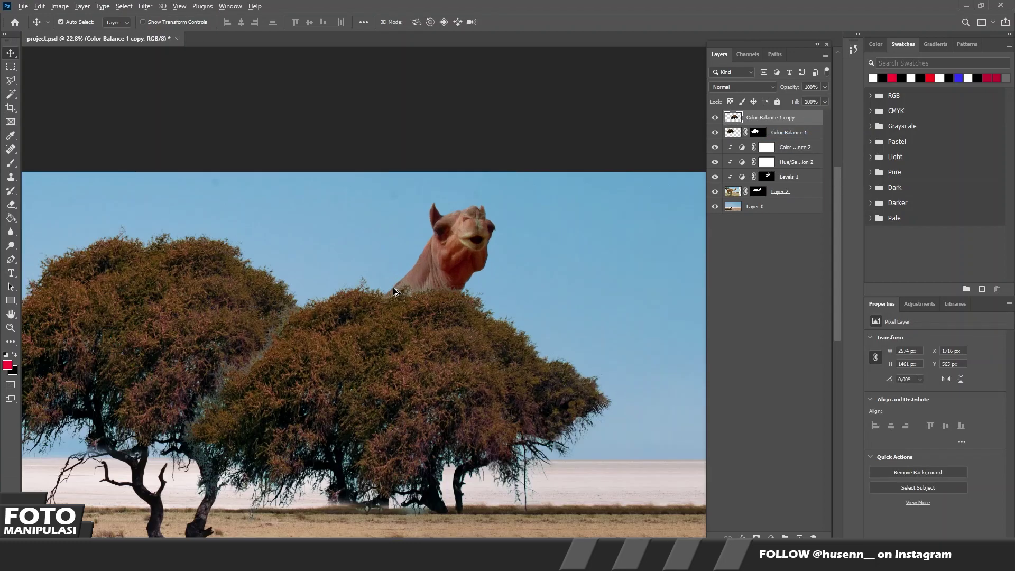
pyautogui.scroll(-2, 426, 380)
pyautogui.scroll(-2, 418, 365)
# - Tilt the copied tree slightly and move it below the camel's head
pyautogui.hotkey('ctrl', 't')
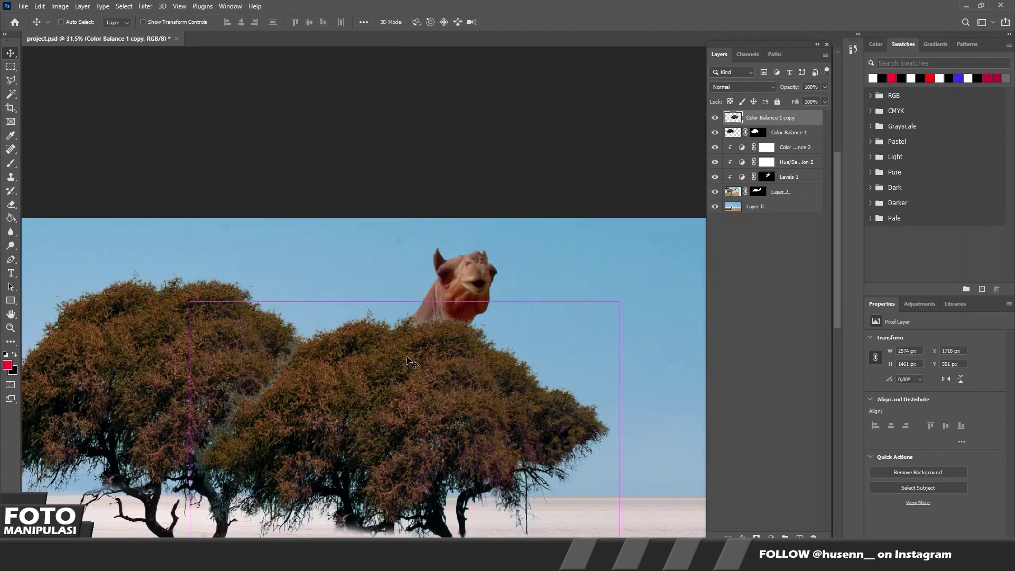
pyautogui.scroll(-1, 433, 357)
pyautogui.moveTo(648, 249); pyautogui.dragTo(626, 190)
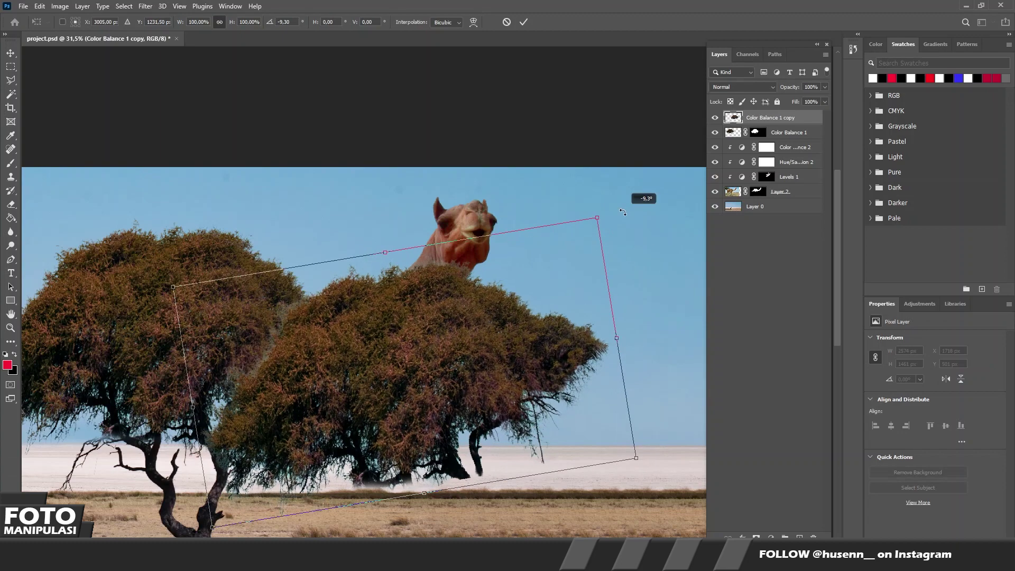
pyautogui.click(524, 21)
pyautogui.scroll(2, 395, 300)
pyautogui.moveTo(411, 362)
pyautogui.mouseDown()
pyautogui.moveTo(422, 393)
pyautogui.moveTo(423, 381)
pyautogui.moveTo(405, 379)
pyautogui.moveTo(436, 394)
pyautogui.moveTo(448, 376)
pyautogui.mouseUp()
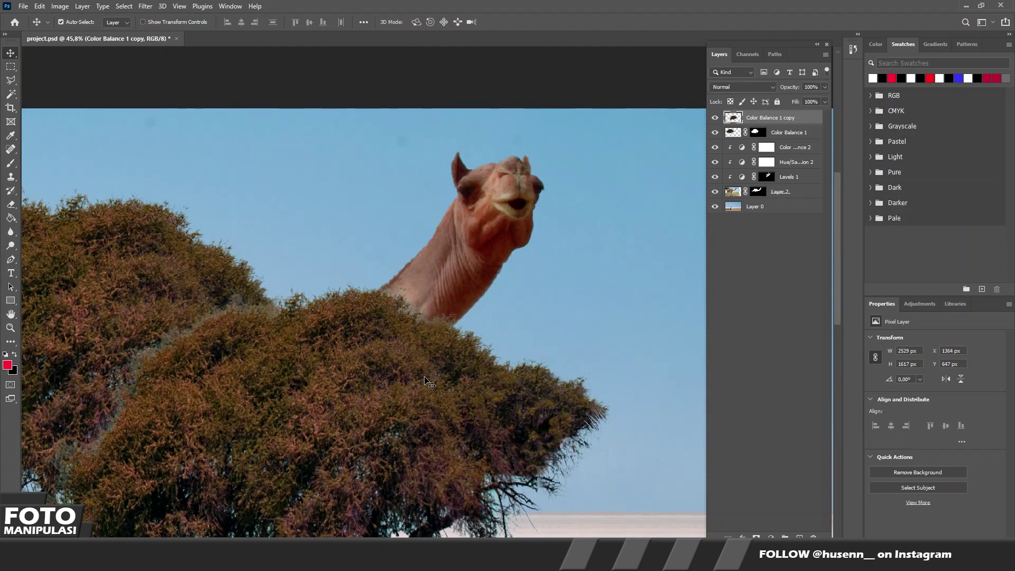
# - Rotate the copy about 48° counter-clockwise so its foliage overlaps the camel's head
pyautogui.hotkey('ctrl', 't')
pyautogui.moveTo(634, 259)
pyautogui.mouseDown()
pyautogui.moveTo(590, 161)
pyautogui.moveTo(600, 173)
pyautogui.moveTo(521, 129)
pyautogui.mouseUp()
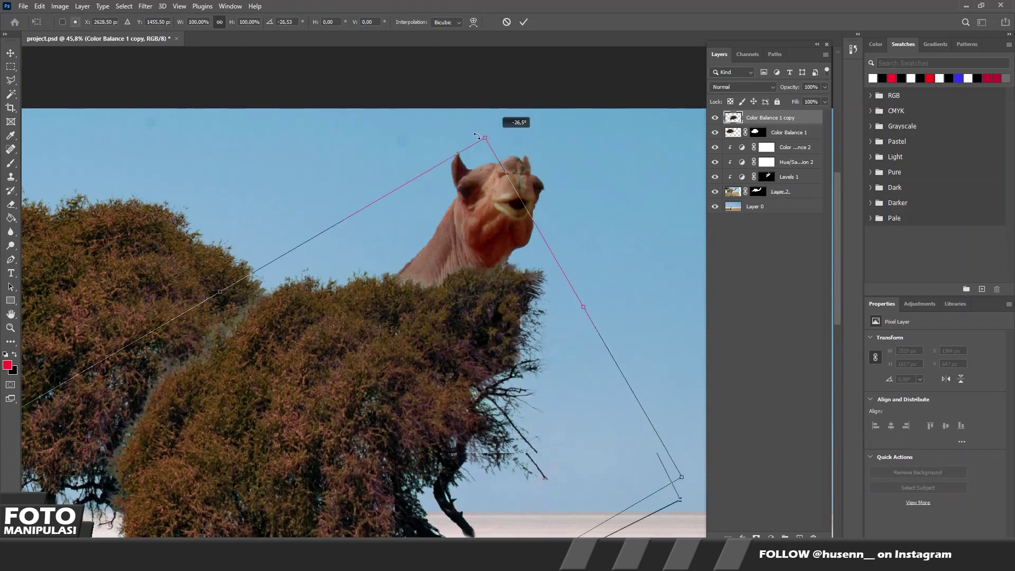
pyautogui.moveTo(406, 314); pyautogui.dragTo(447, 322)
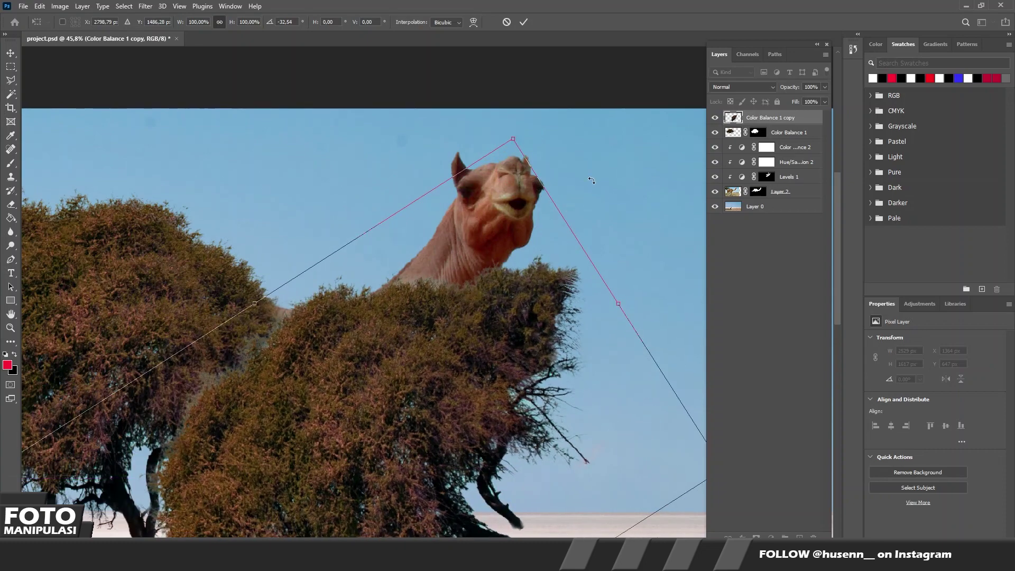
pyautogui.moveTo(585, 188); pyautogui.dragTo(553, 106)
pyautogui.moveTo(348, 328)
pyautogui.mouseDown()
pyautogui.moveTo(404, 307)
pyautogui.moveTo(400, 299)
pyautogui.mouseUp()
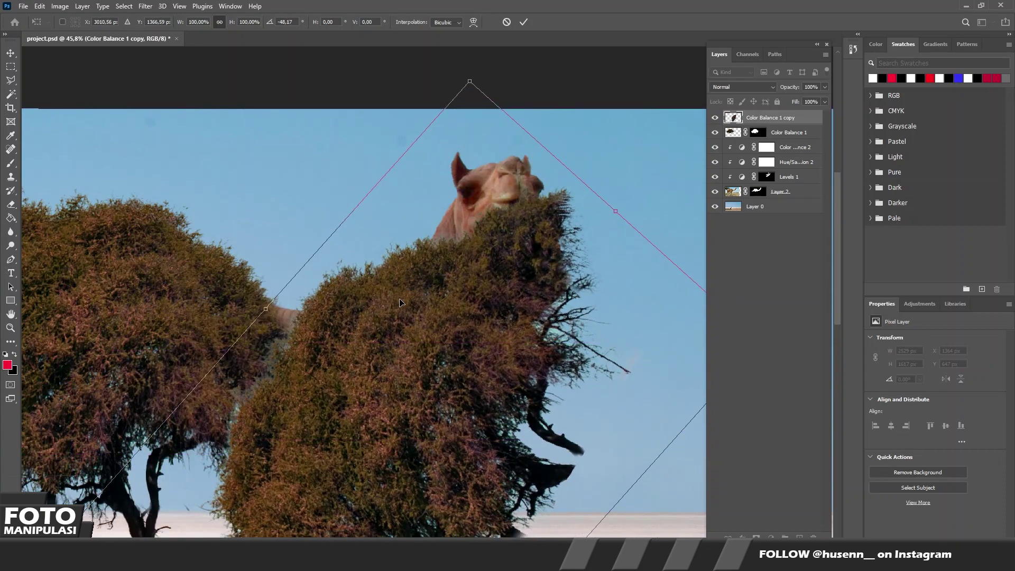
pyautogui.click(524, 24)
pyautogui.hotkey('ctrl', 't')
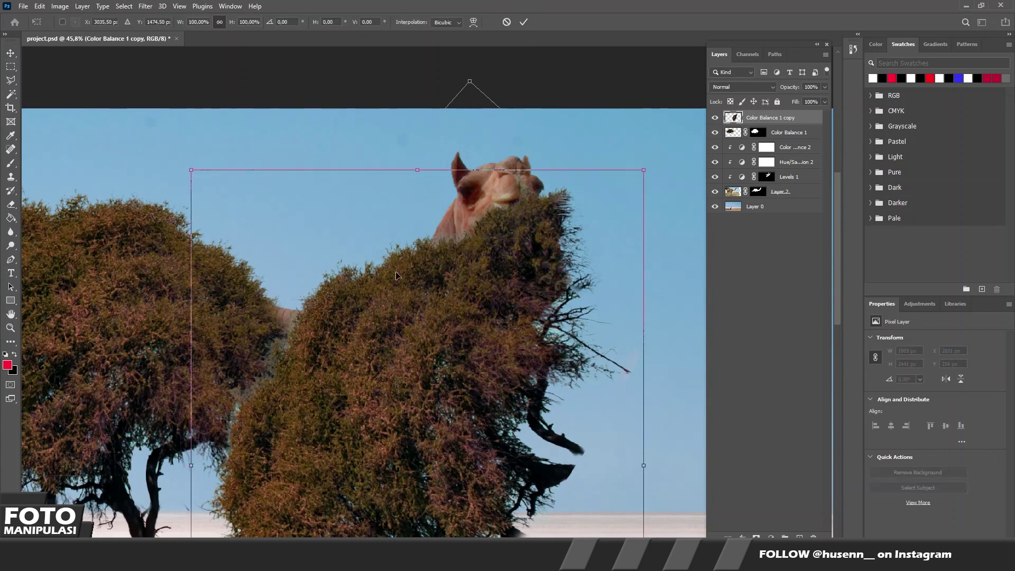
# - Warp the rotated foliage to wrap beneath the camel's jaw, then add a layer mask
pyautogui.rightClick(388, 287)
pyautogui.click(407, 351)
pyautogui.moveTo(358, 286); pyautogui.dragTo(368, 305)
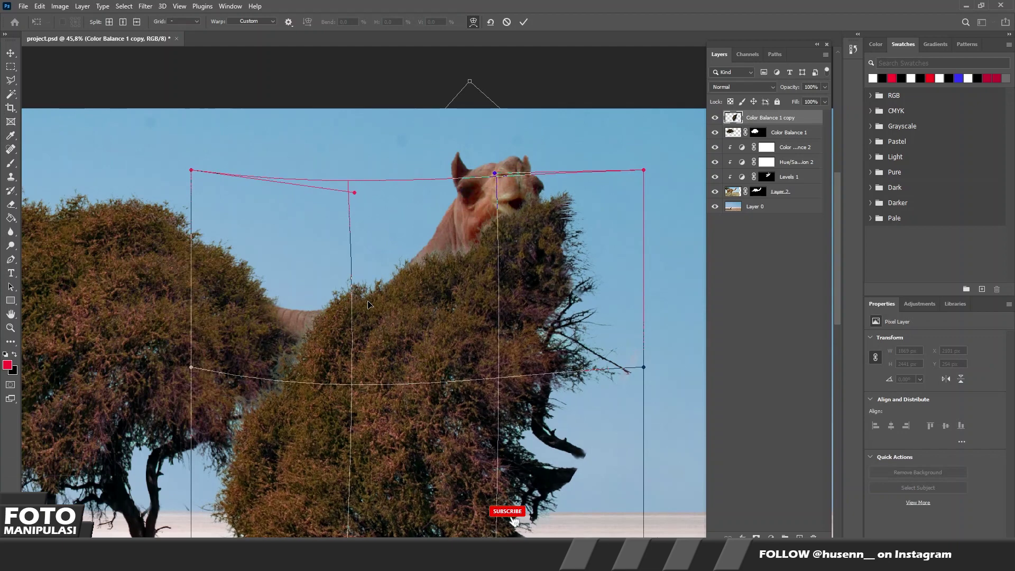
pyautogui.moveTo(369, 305)
pyautogui.mouseDown()
pyautogui.moveTo(417, 280)
pyautogui.moveTo(370, 297)
pyautogui.mouseUp()
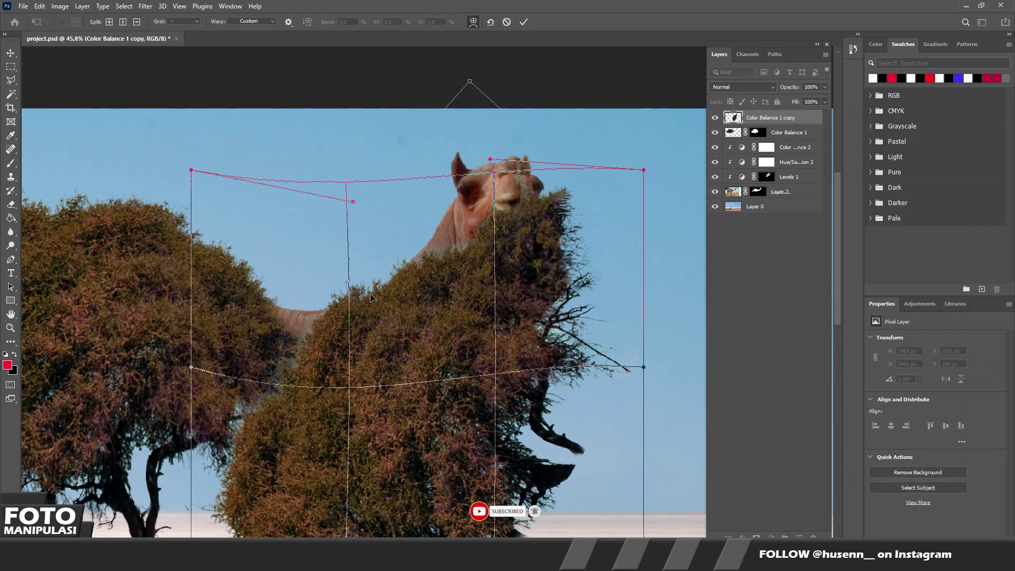
pyautogui.moveTo(371, 297); pyautogui.dragTo(451, 265)
pyautogui.click(524, 22)
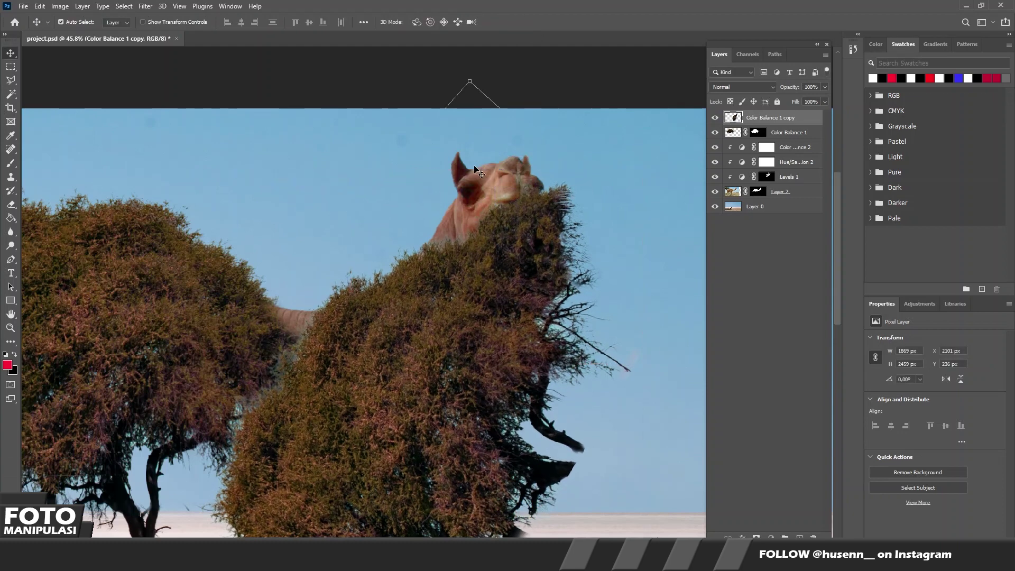
pyautogui.keyDown('alt'); pyautogui.click(757, 537); pyautogui.keyUp('alt')
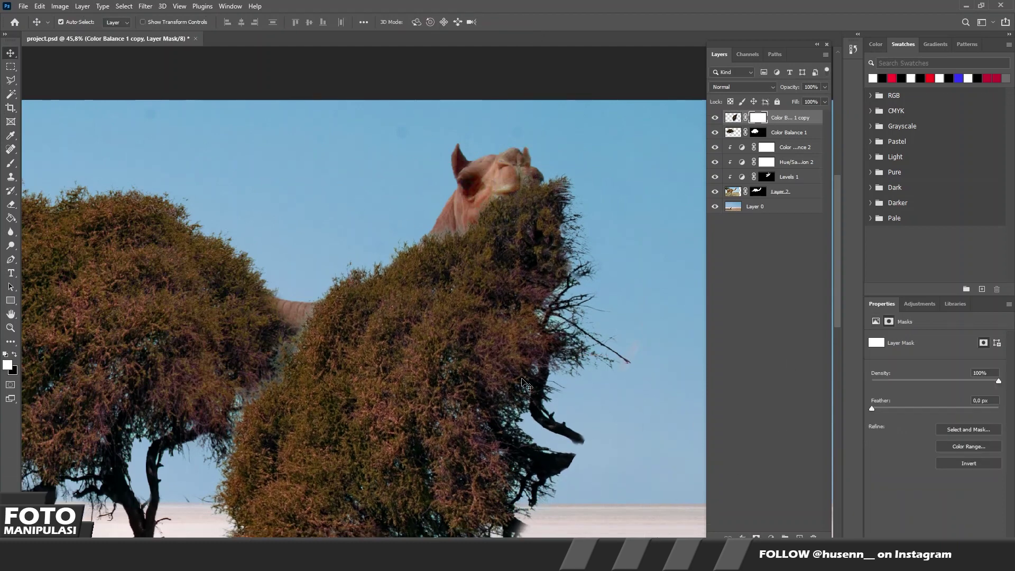
# - Paint white on the black mask to reveal foliage along the top of the neck
pyautogui.scroll(5, 389, 296)
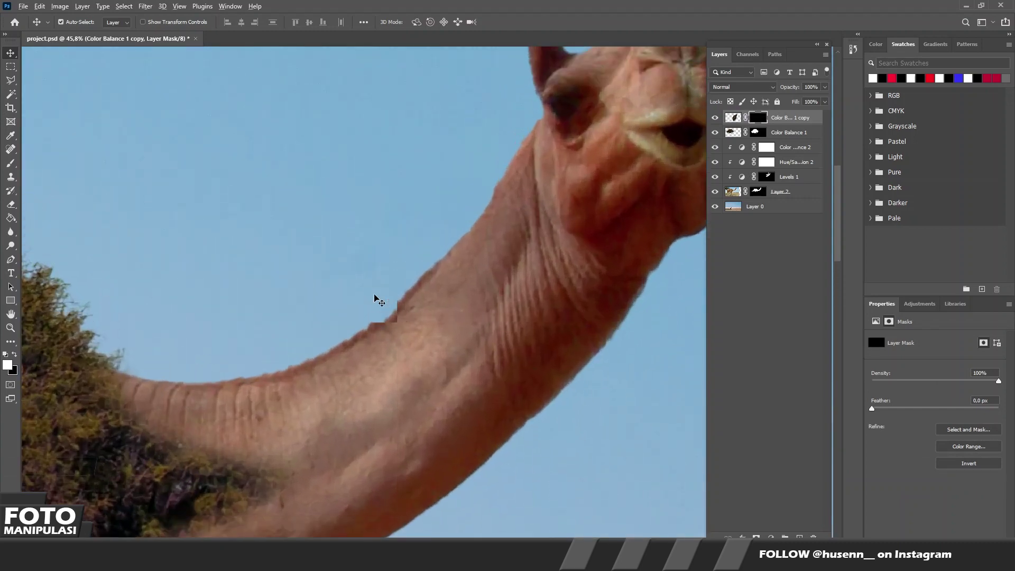
pyautogui.press('b')
pyautogui.moveTo(256, 389)
pyautogui.mouseDown()
pyautogui.moveTo(432, 276)
pyautogui.moveTo(464, 233)
pyautogui.moveTo(428, 285)
pyautogui.mouseUp()
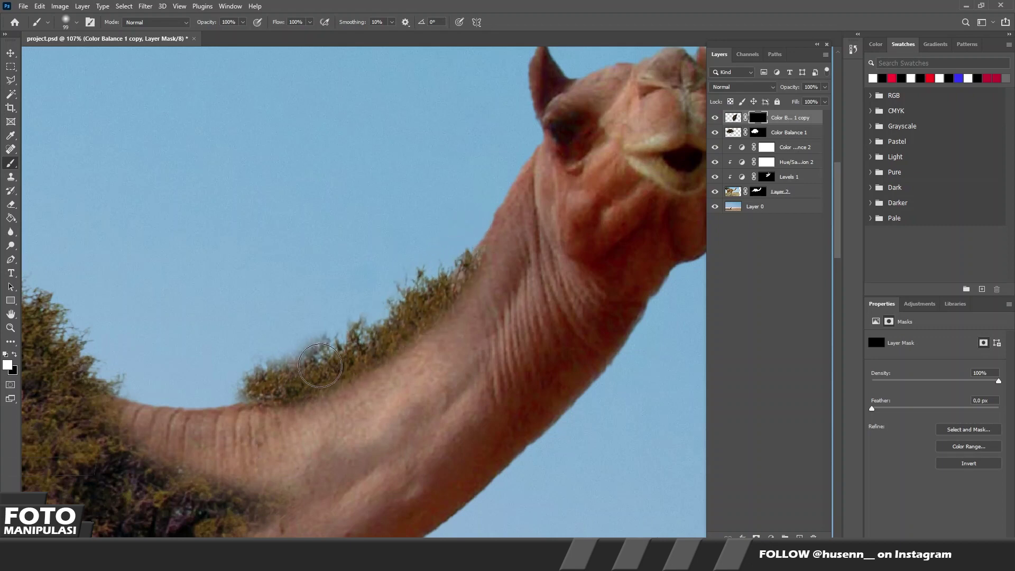
pyautogui.moveTo(435, 289)
pyautogui.mouseDown()
pyautogui.moveTo(266, 360)
pyautogui.moveTo(304, 370)
pyautogui.mouseUp()
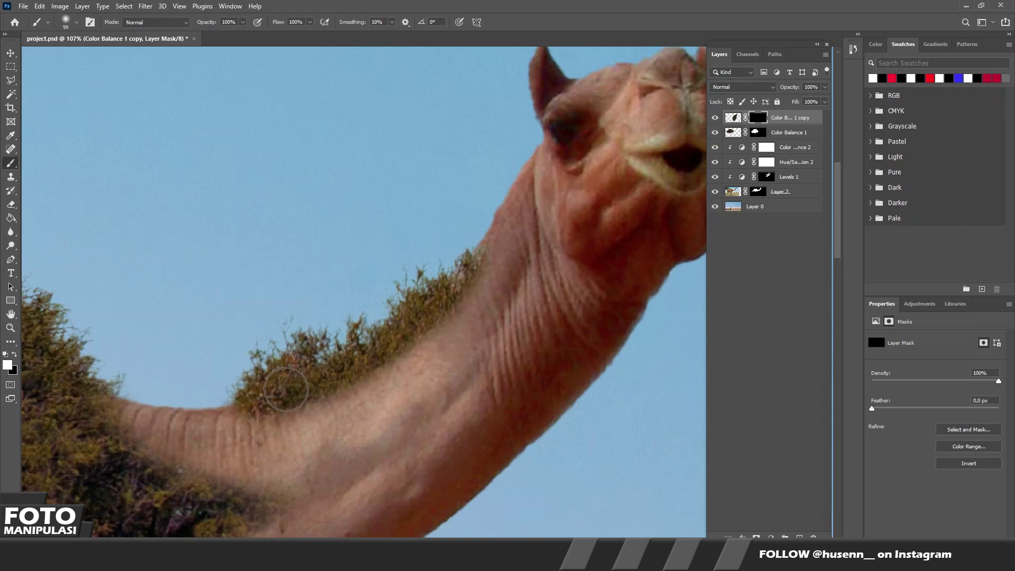
pyautogui.scroll(-1, 288, 344)
pyautogui.click(310, 23)
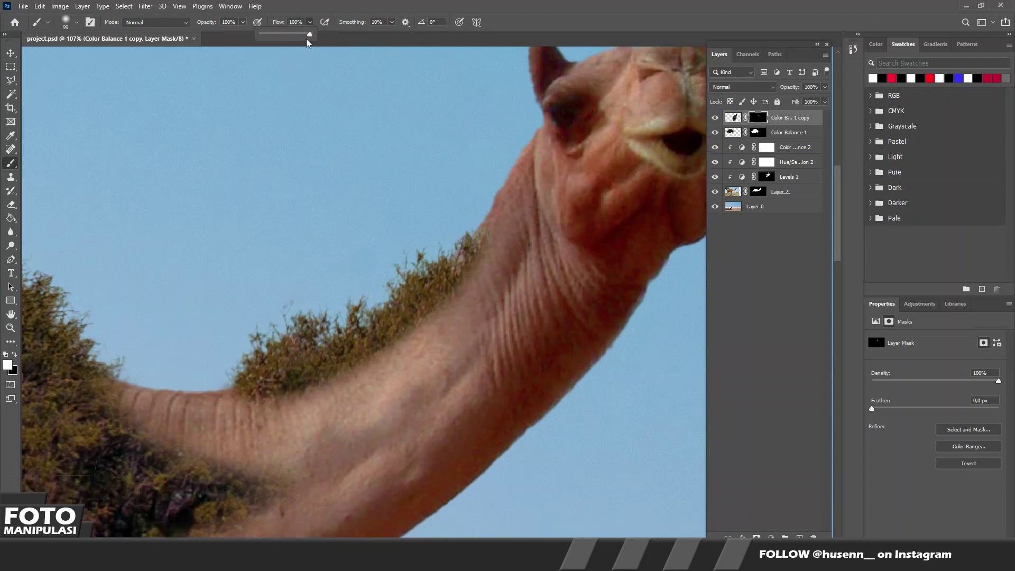
# - At 49% brush flow, paint bush texture along the neck's upper edge
pyautogui.click(286, 35)
pyautogui.click(242, 22)
pyautogui.click(273, 390)
pyautogui.moveTo(288, 392)
pyautogui.mouseDown()
pyautogui.moveTo(390, 340)
pyautogui.moveTo(466, 272)
pyautogui.mouseUp()
pyautogui.moveTo(455, 309)
pyautogui.mouseDown()
pyautogui.moveTo(487, 288)
pyautogui.moveTo(516, 233)
pyautogui.moveTo(401, 344)
pyautogui.moveTo(480, 288)
pyautogui.mouseUp()
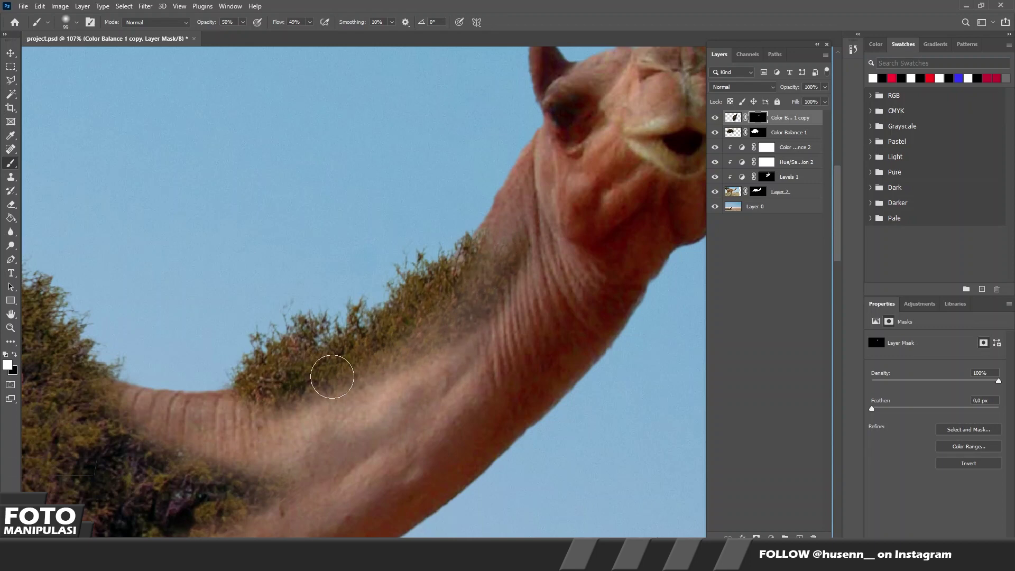
pyautogui.moveTo(242, 405)
pyautogui.mouseDown()
pyautogui.moveTo(317, 399)
pyautogui.moveTo(387, 376)
pyautogui.mouseUp()
# - Reveal more faint bush texture over the hazy lower neck
pyautogui.scroll(-3, 358, 379)
pyautogui.scroll(-3, 358, 380)
pyautogui.scroll(2, 358, 379)
pyautogui.scroll(1, 358, 379)
pyautogui.scroll(1, 358, 380)
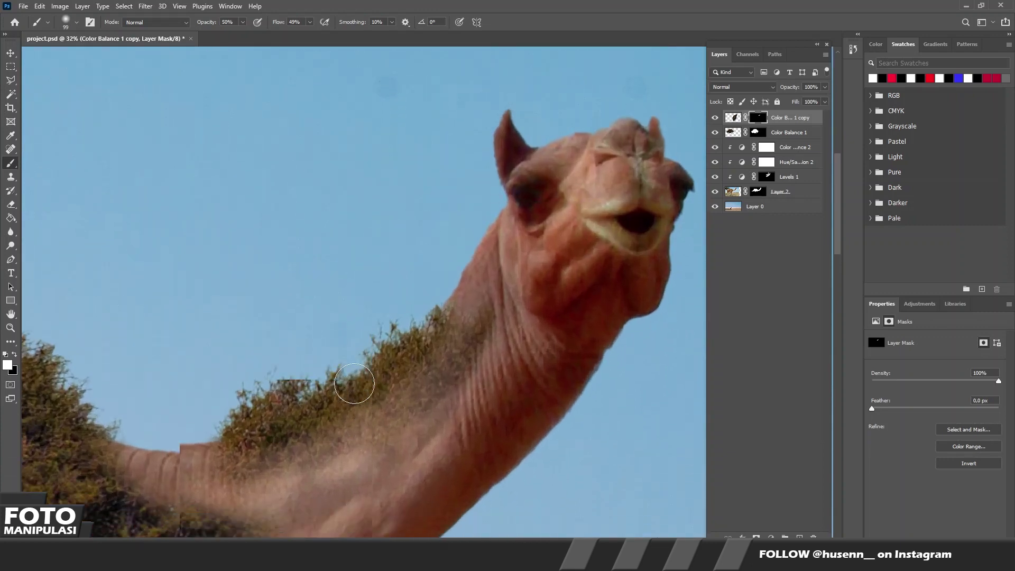
pyautogui.scroll(1, 354, 383)
pyautogui.scroll(-1, 296, 397)
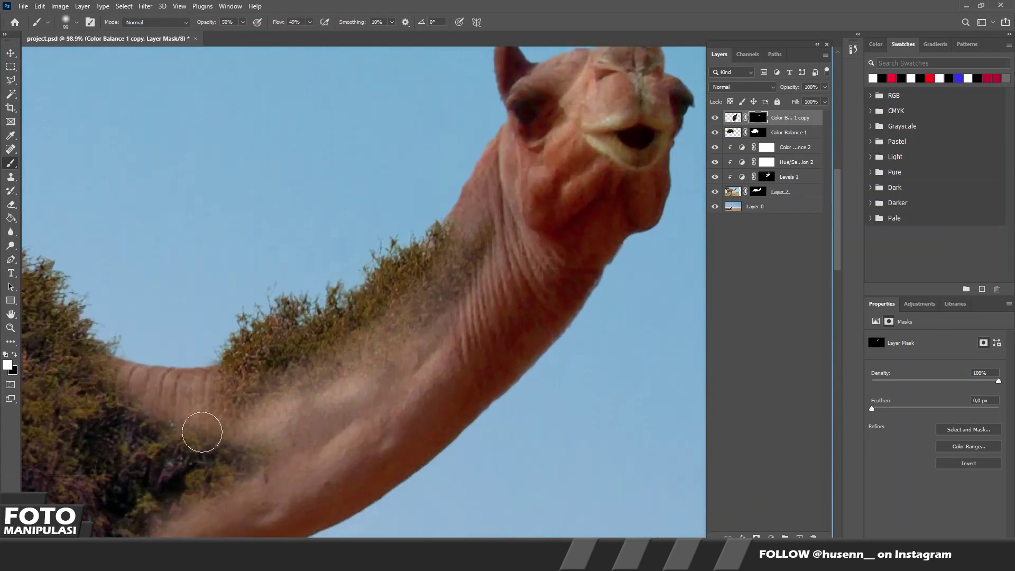
pyautogui.moveTo(261, 398)
pyautogui.mouseDown()
pyautogui.moveTo(283, 396)
pyautogui.moveTo(264, 426)
pyautogui.moveTo(150, 435)
pyautogui.mouseUp()
pyautogui.moveTo(298, 408)
pyautogui.mouseDown()
pyautogui.moveTo(204, 446)
pyautogui.moveTo(336, 385)
pyautogui.mouseUp()
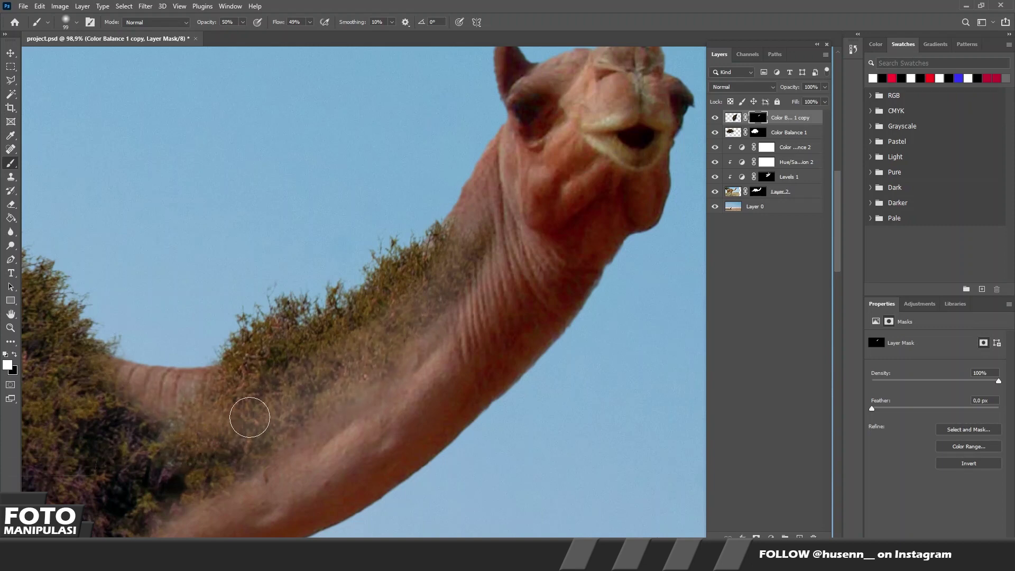
pyautogui.scroll(-5, 193, 458)
pyautogui.scroll(1, 193, 457)
pyautogui.scroll(3, 197, 445)
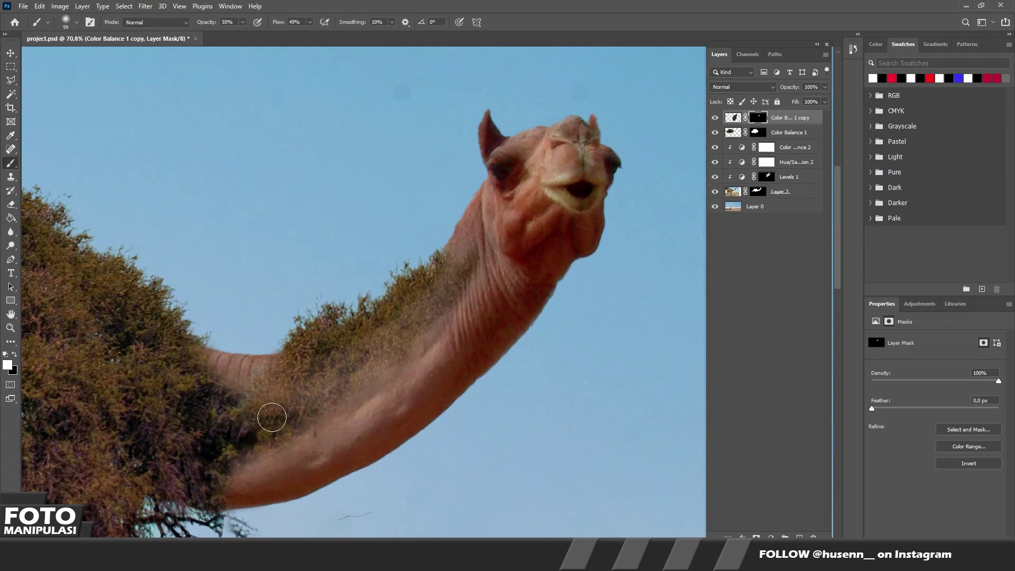
pyautogui.click(243, 22)
pyautogui.moveTo(244, 33); pyautogui.dragTo(232, 33)
# - At lower flow, paint black on the mask to fade the texture into the skin
pyautogui.click(311, 22)
pyautogui.press('x')
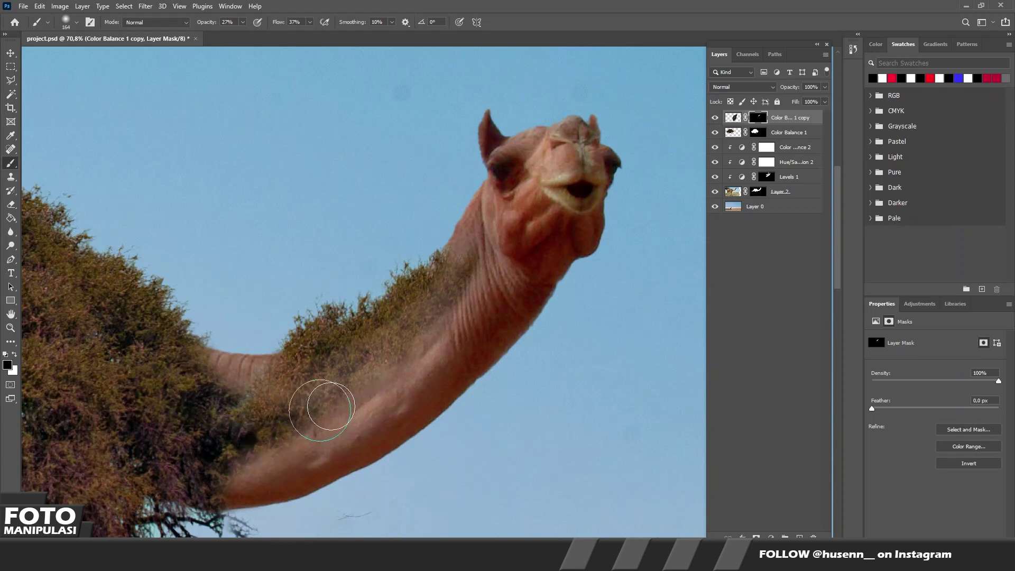
pyautogui.click(320, 410)
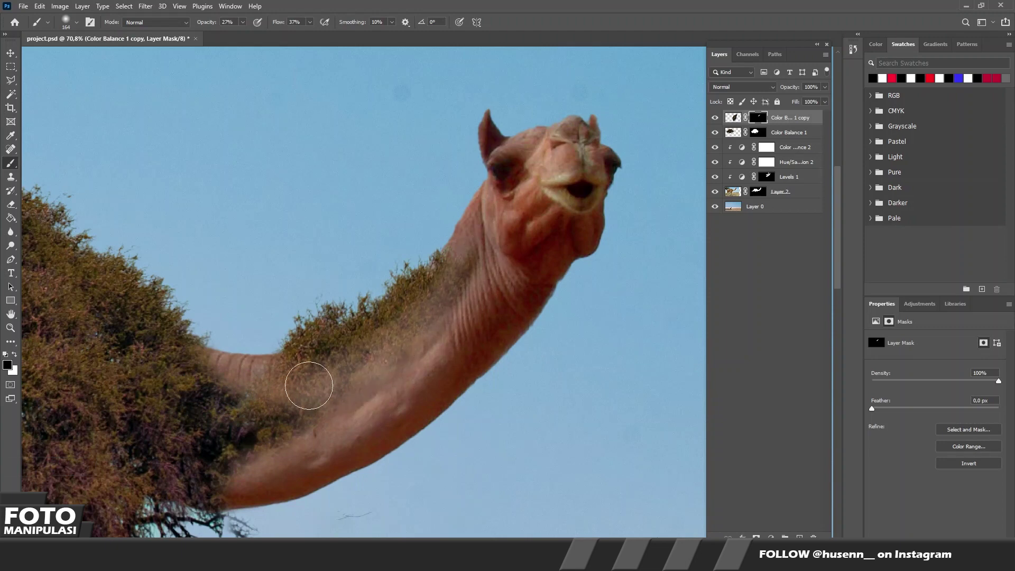
pyautogui.scroll(3, 283, 393)
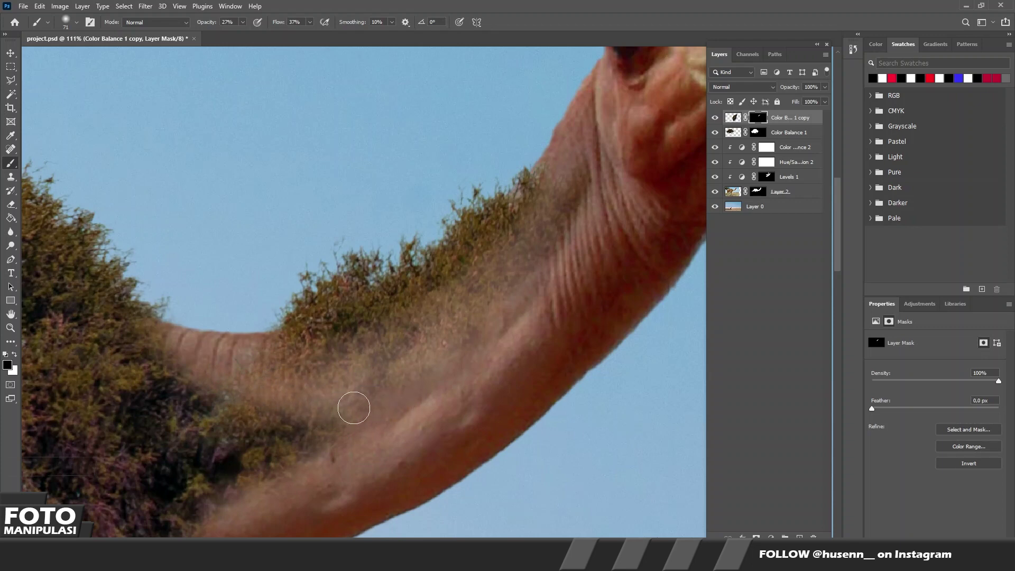
pyautogui.scroll(-2, 297, 422)
pyautogui.scroll(-3, 293, 424)
pyautogui.scroll(-1, 290, 424)
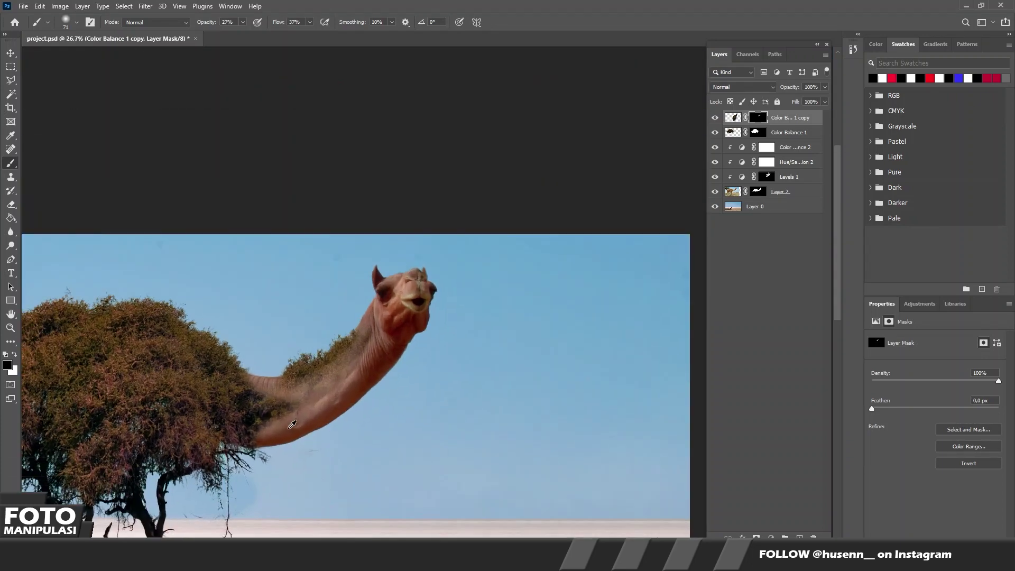
pyautogui.scroll(1, 289, 425)
pyautogui.scroll(1, 287, 423)
pyautogui.scroll(2, 285, 422)
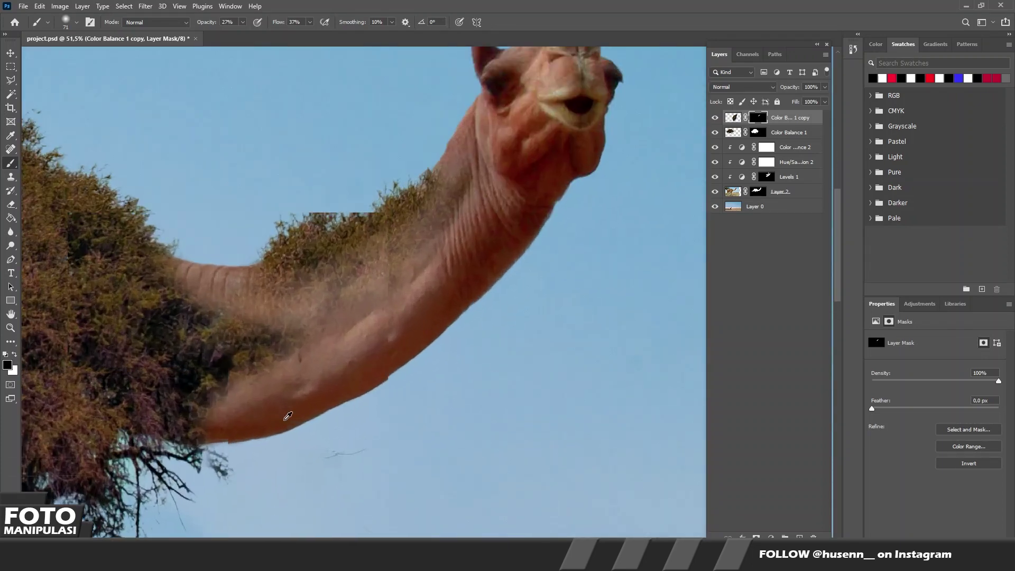
pyautogui.scroll(1, 284, 420)
pyautogui.scroll(1, 264, 428)
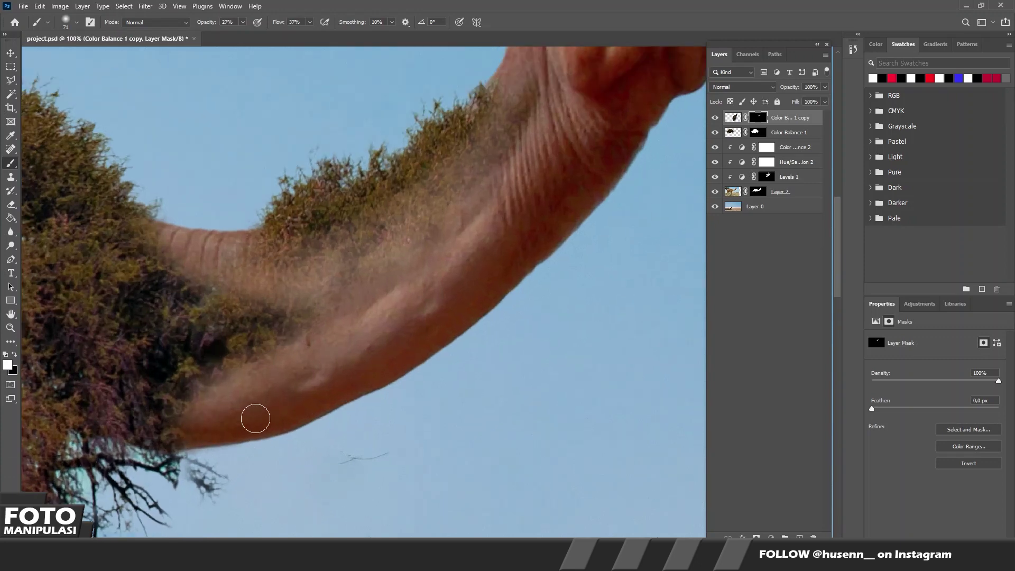
# - Softly blend the bush texture along the lower neck edge and mid-neck
pyautogui.moveTo(255, 419); pyautogui.dragTo(280, 420)
pyautogui.moveTo(212, 425); pyautogui.dragTo(229, 433)
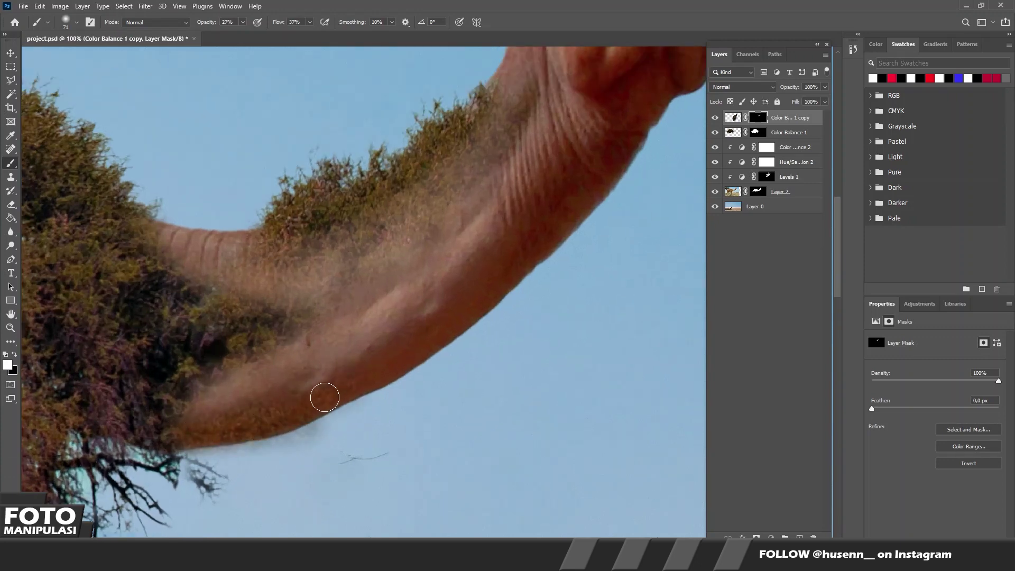
pyautogui.scroll(1, 484, 301)
pyautogui.scroll(1, 399, 380)
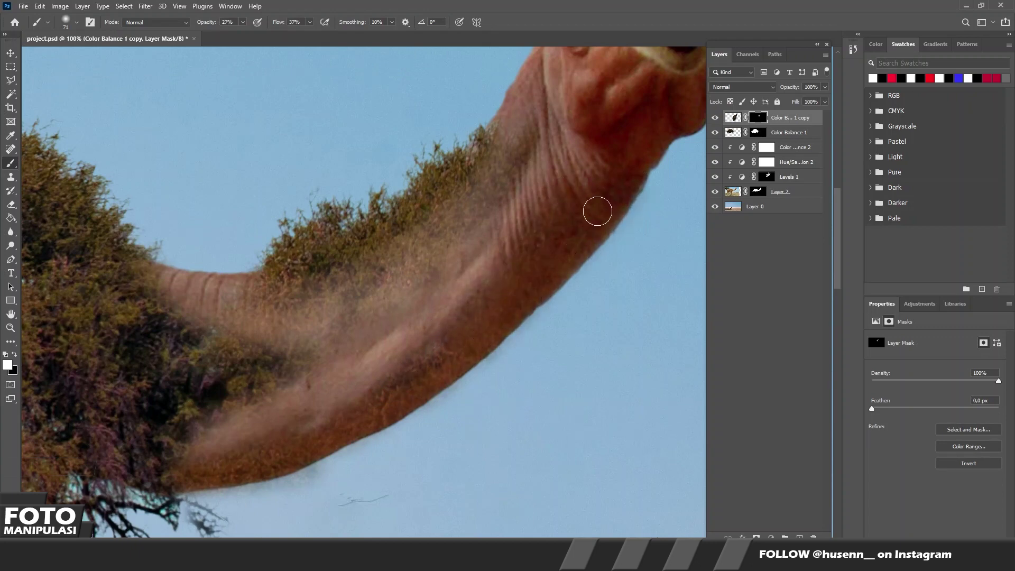
pyautogui.scroll(1, 602, 203)
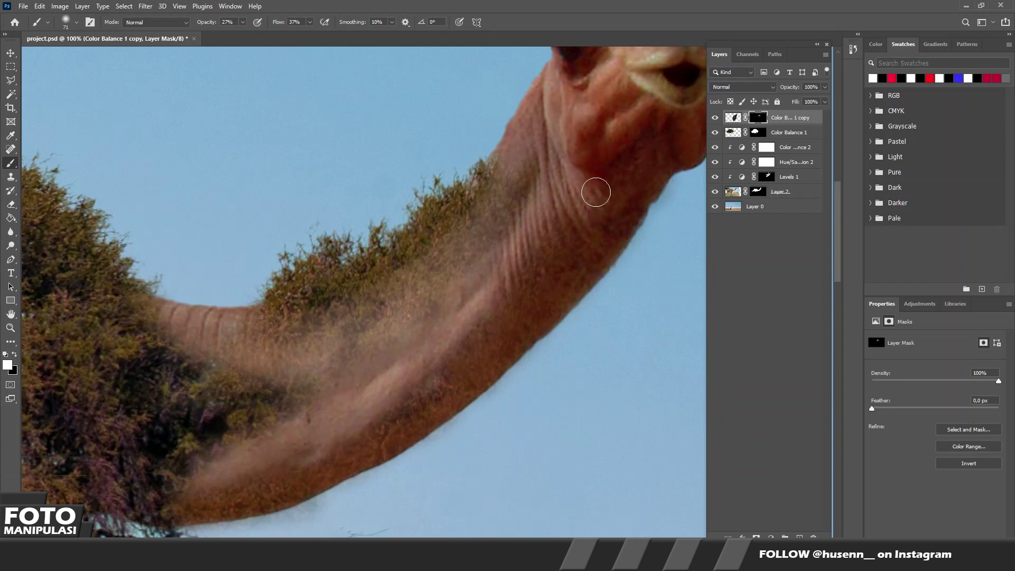
pyautogui.scroll(-1, 403, 374)
pyautogui.scroll(-1, 336, 460)
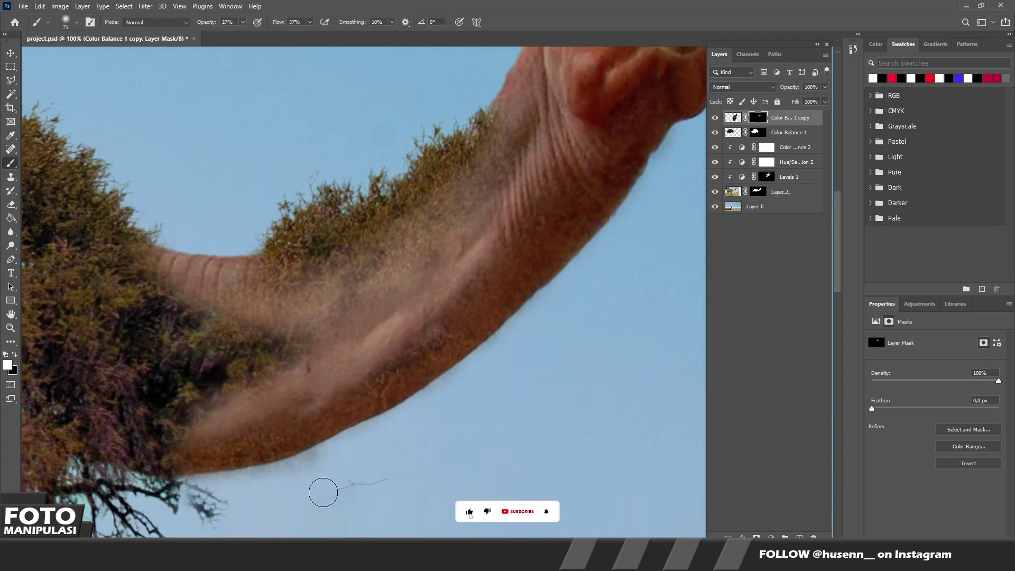
pyautogui.scroll(-3, 321, 492)
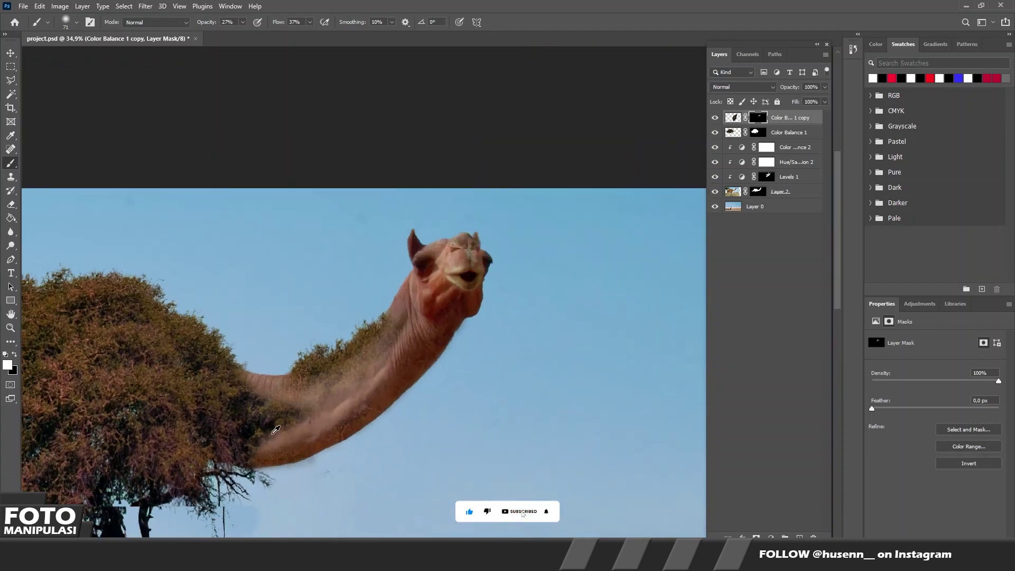
pyautogui.scroll(2, 501, 234)
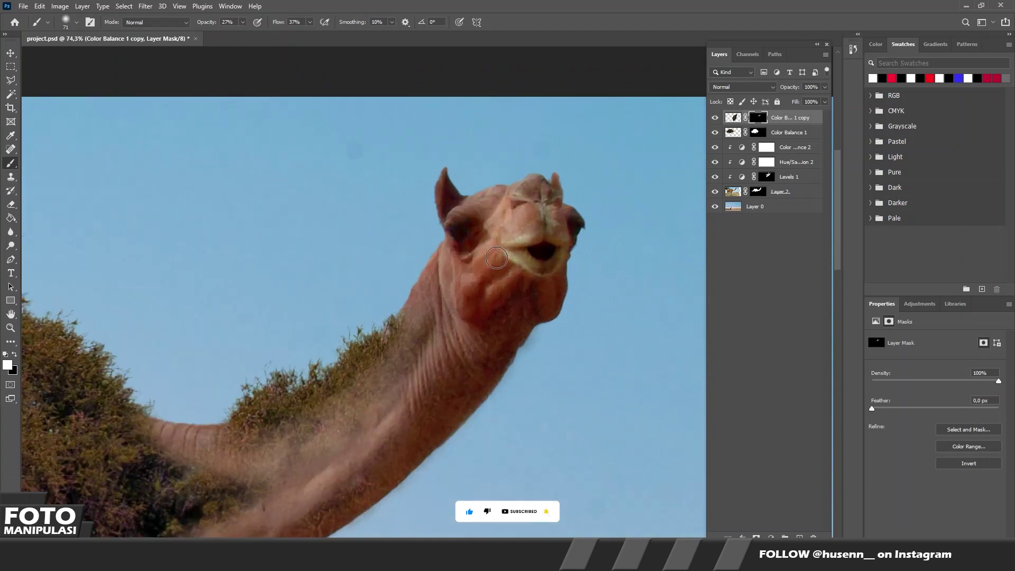
pyautogui.scroll(-2, 320, 410)
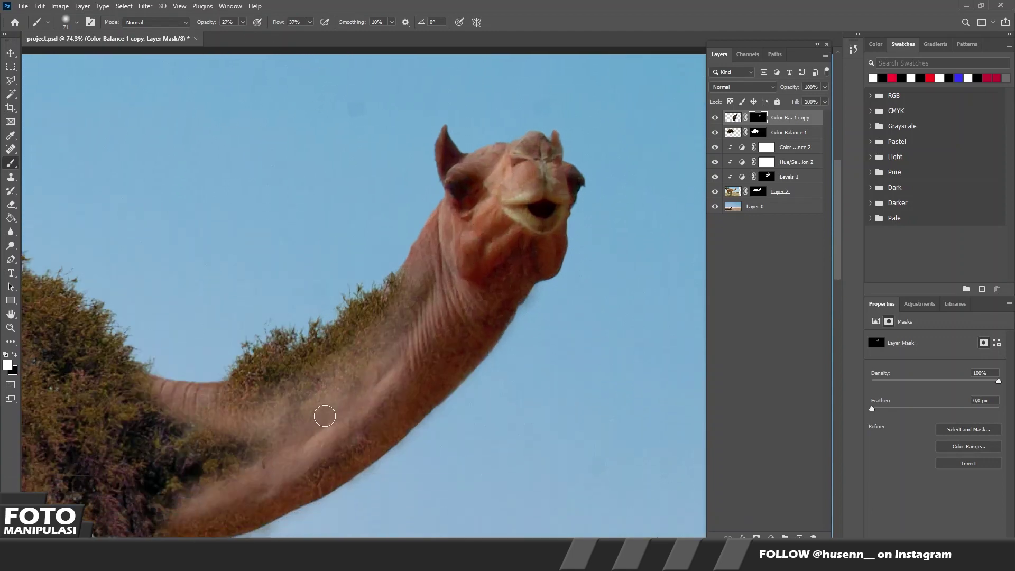
pyautogui.moveTo(422, 329); pyautogui.dragTo(424, 333)
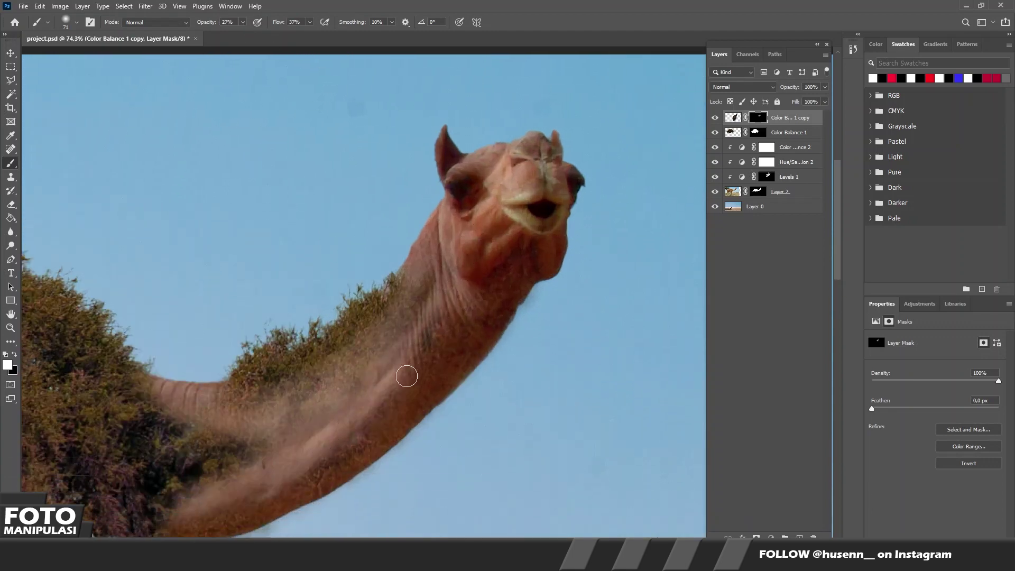
pyautogui.scroll(-2, 312, 473)
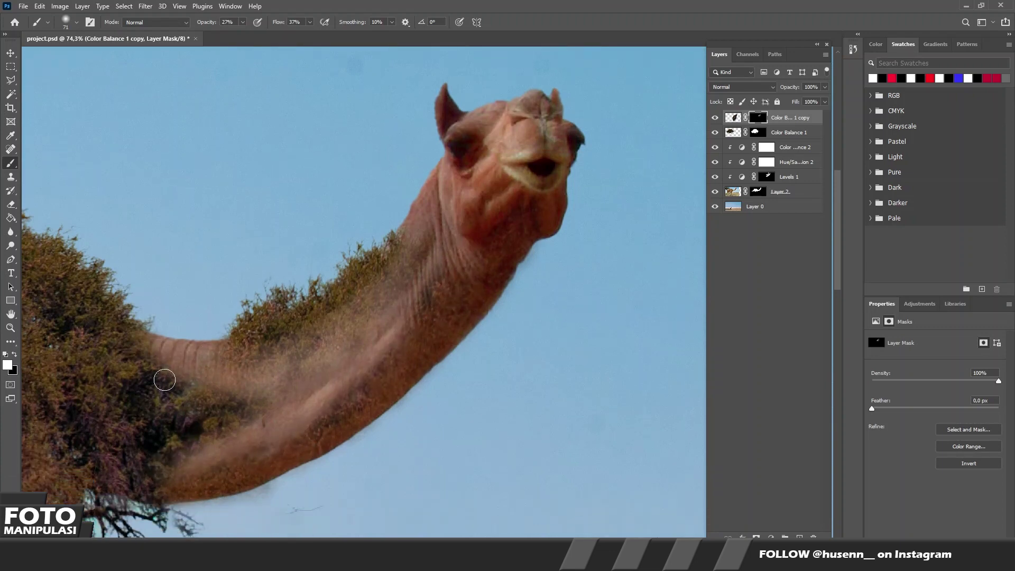
pyautogui.scroll(-2, 155, 381)
# - At 100% opacity and flow, erase the dark fringe along the neck's lower edge
pyautogui.moveTo(242, 22); pyautogui.dragTo(275, 33)
pyautogui.click(310, 22)
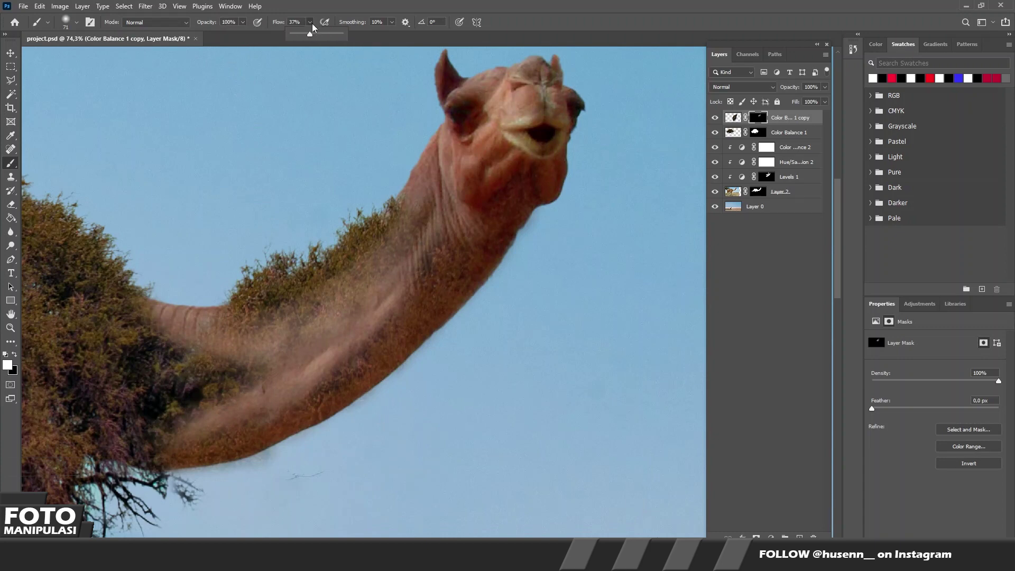
pyautogui.hotkey('shift', '0')
pyautogui.scroll(4, 236, 476)
pyautogui.press('x')
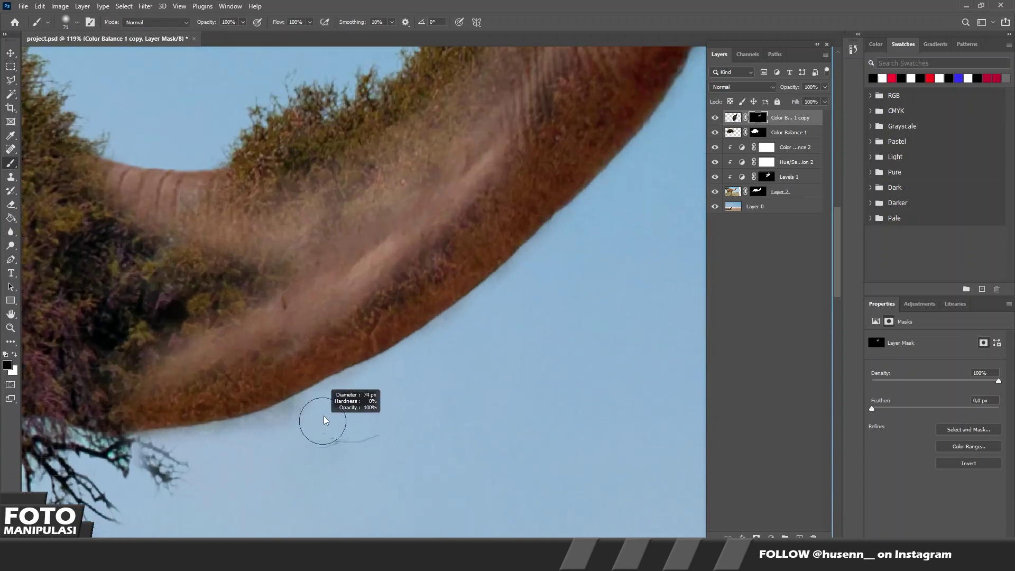
pyautogui.scroll(2, 318, 419)
pyautogui.moveTo(291, 415)
pyautogui.mouseDown()
pyautogui.moveTo(238, 435)
pyautogui.moveTo(75, 462)
pyautogui.mouseUp()
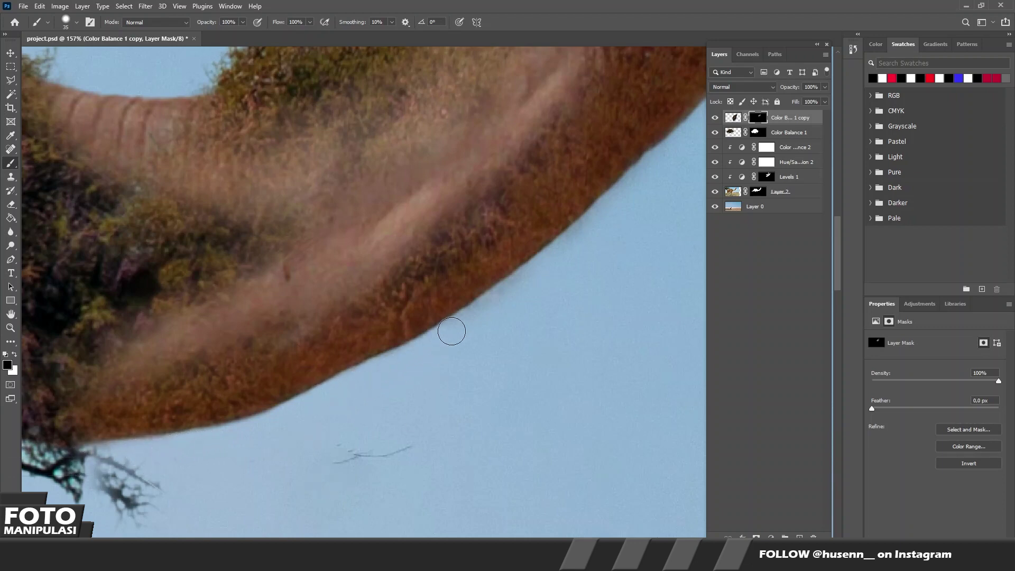
pyautogui.scroll(-3, 650, 289)
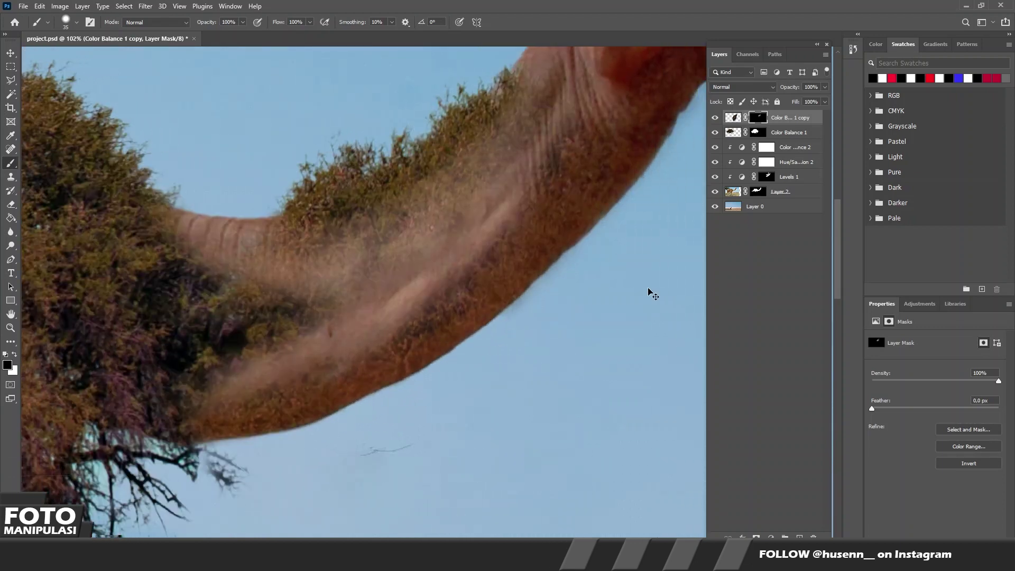
pyautogui.moveTo(632, 96); pyautogui.dragTo(600, 139)
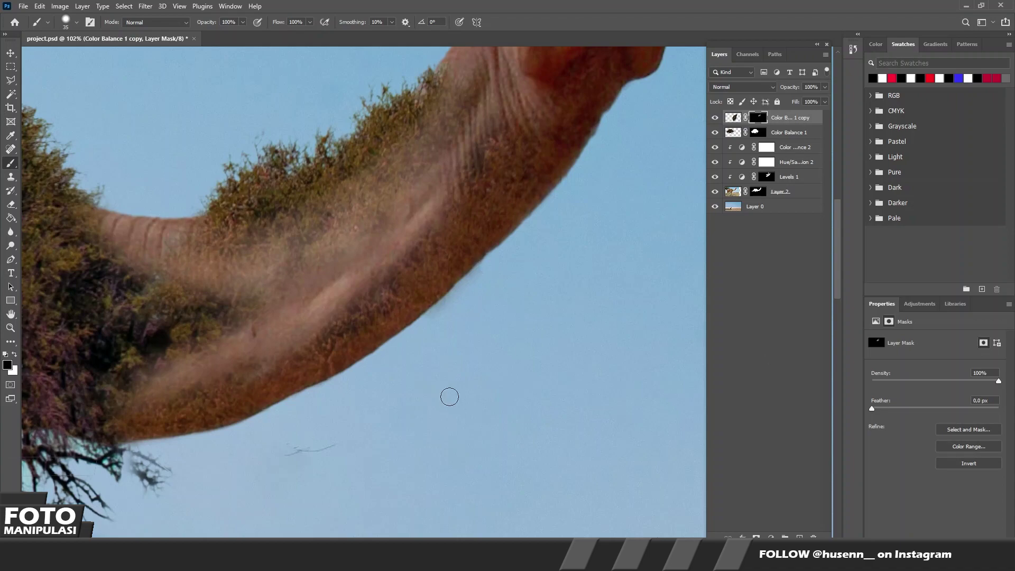
pyautogui.scroll(-2, 605, 136)
pyautogui.scroll(-3, 539, 204)
pyautogui.scroll(-3, 540, 201)
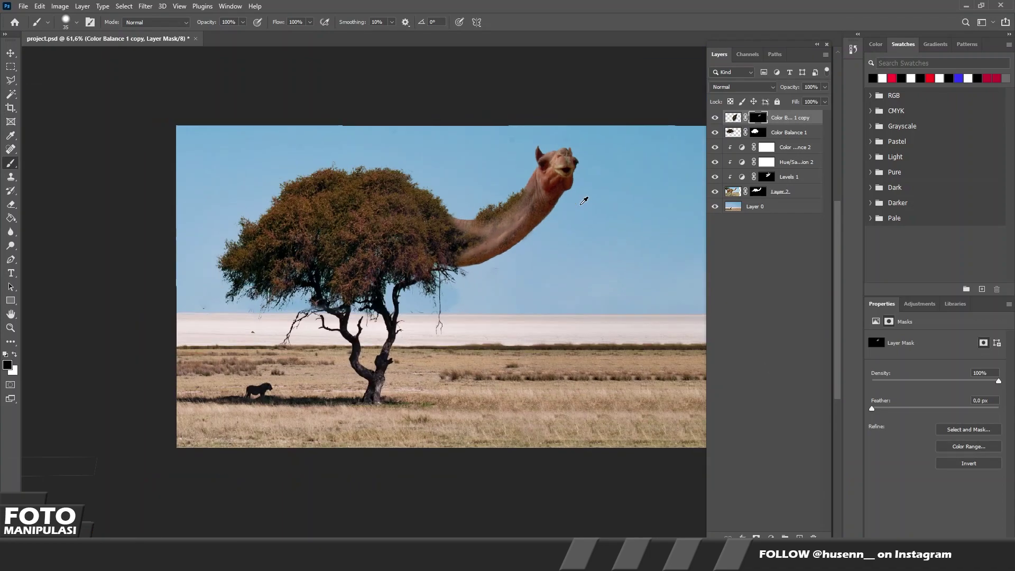
# - Zoom in and paint white on the mask to restore grass along the lower neck
pyautogui.scroll(-2, 544, 189)
pyautogui.scroll(1, 543, 188)
pyautogui.scroll(1, 539, 196)
pyautogui.scroll(2, 532, 206)
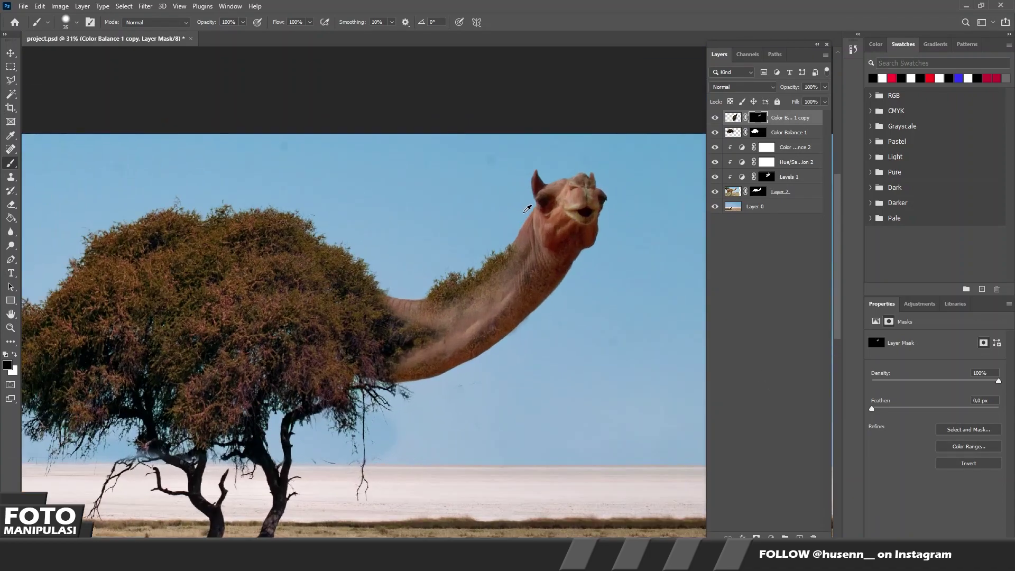
pyautogui.scroll(1, 529, 208)
pyautogui.scroll(1, 529, 212)
pyautogui.scroll(2, 530, 238)
pyautogui.scroll(1, 531, 265)
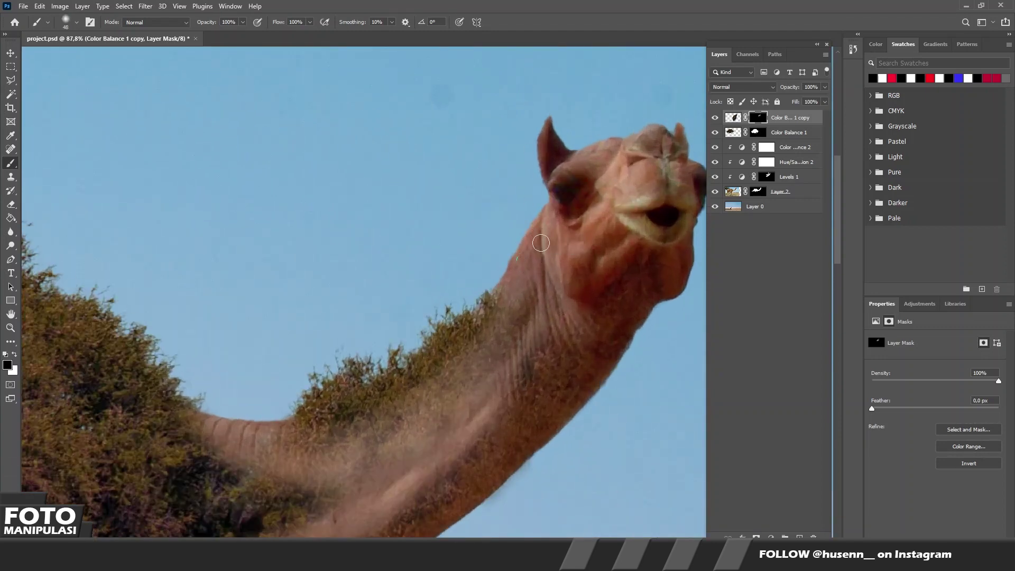
pyautogui.press('x')
pyautogui.moveTo(512, 297)
pyautogui.mouseDown()
pyautogui.moveTo(523, 297)
pyautogui.moveTo(510, 326)
pyautogui.moveTo(543, 349)
pyautogui.mouseUp()
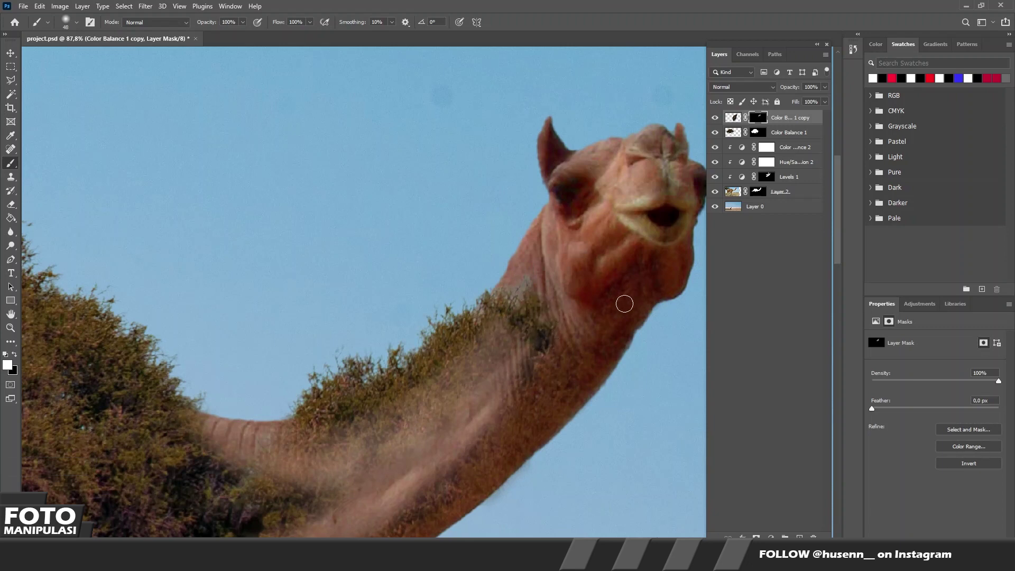
# - Lower brush opacity to about 50% and flow to 53%, then zoom out to check the neck
pyautogui.moveTo(242, 22); pyautogui.dragTo(230, 36)
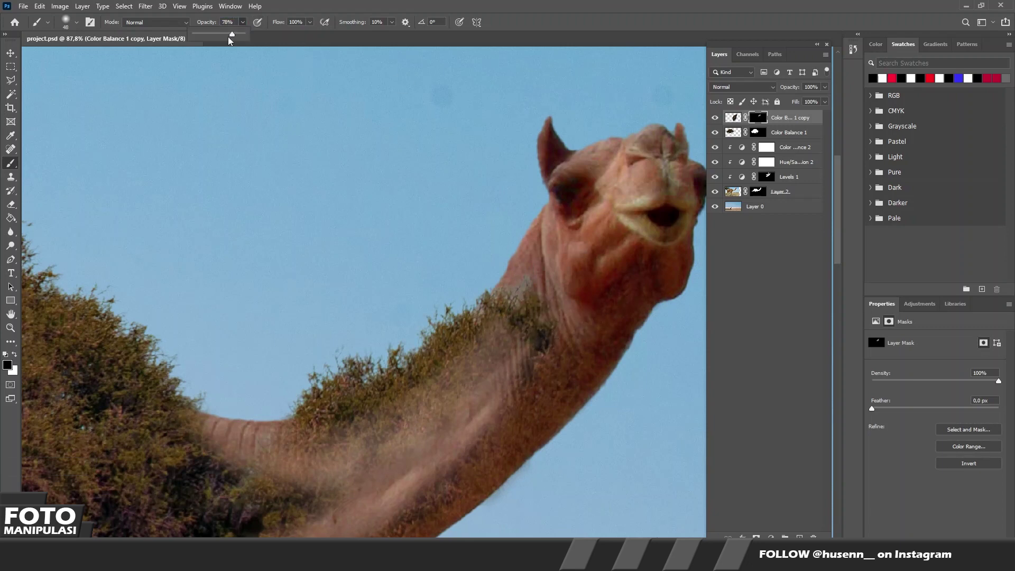
pyautogui.moveTo(311, 22); pyautogui.dragTo(288, 36)
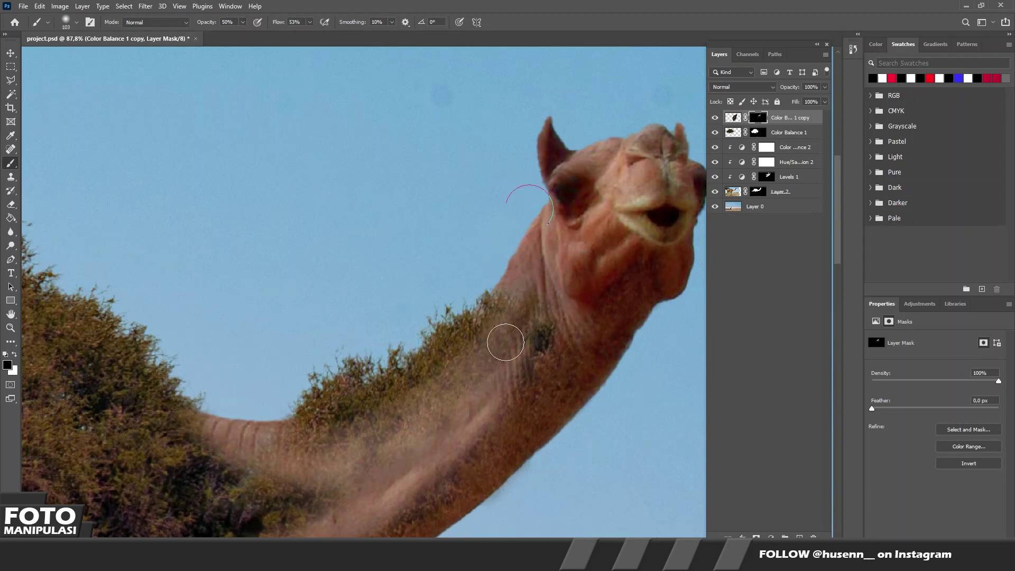
pyautogui.scroll(-1, 529, 365)
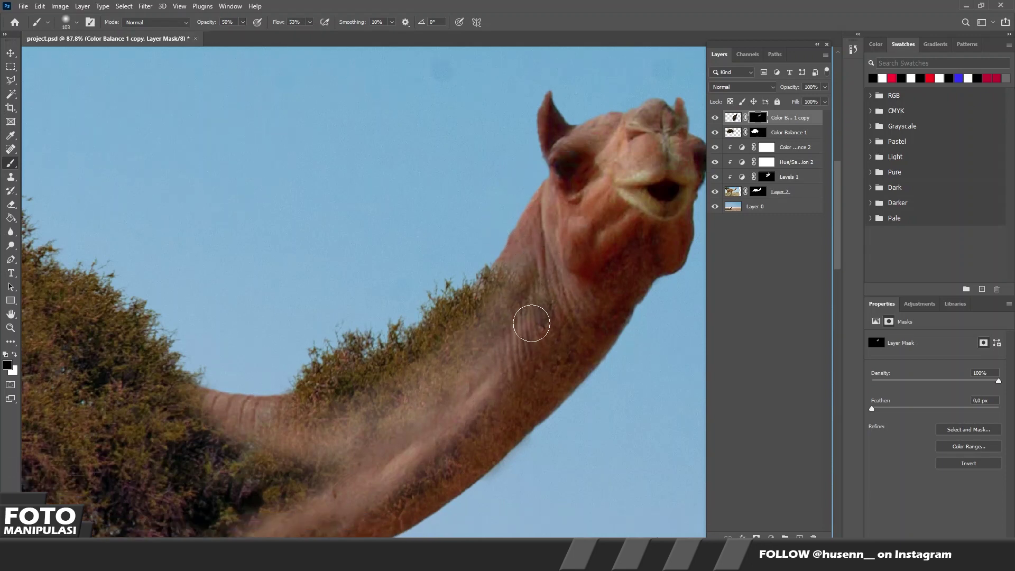
pyautogui.scroll(-1, 526, 334)
pyautogui.scroll(-1, 528, 336)
pyautogui.keyDown('alt'); pyautogui.scroll(-1, 527, 337); pyautogui.keyUp('alt')
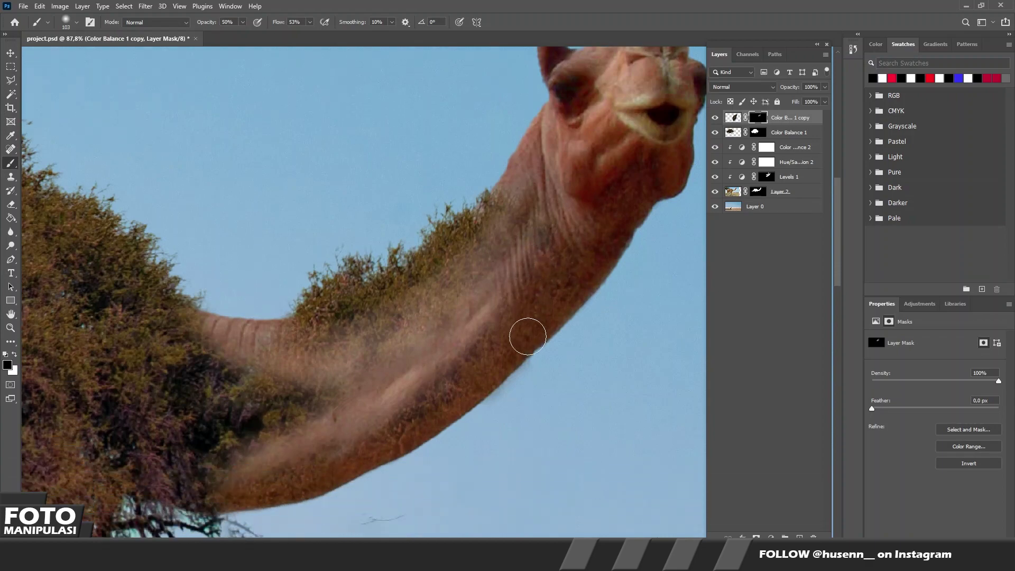
pyautogui.keyDown('alt'); pyautogui.scroll(-1, 528, 336); pyautogui.keyUp('alt')
pyautogui.keyDown('alt'); pyautogui.scroll(-2, 525, 336); pyautogui.keyUp('alt')
pyautogui.keyDown('alt'); pyautogui.scroll(-1, 559, 339); pyautogui.keyUp('alt')
pyautogui.keyDown('alt'); pyautogui.scroll(1, 558, 339); pyautogui.keyUp('alt')
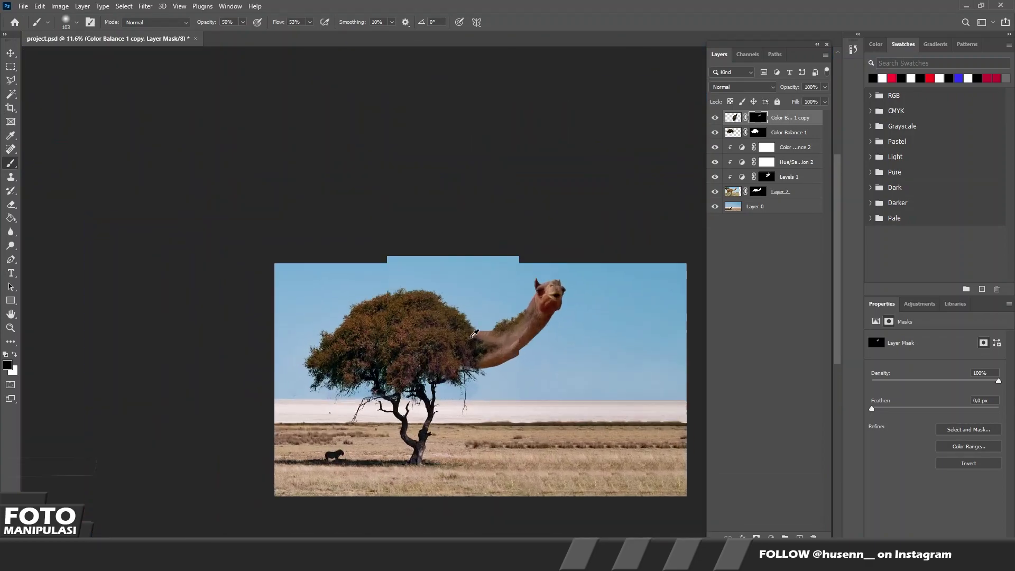
pyautogui.keyDown('alt'); pyautogui.scroll(2, 587, 310); pyautogui.keyUp('alt')
pyautogui.keyDown('alt'); pyautogui.scroll(1, 564, 312); pyautogui.keyUp('alt')
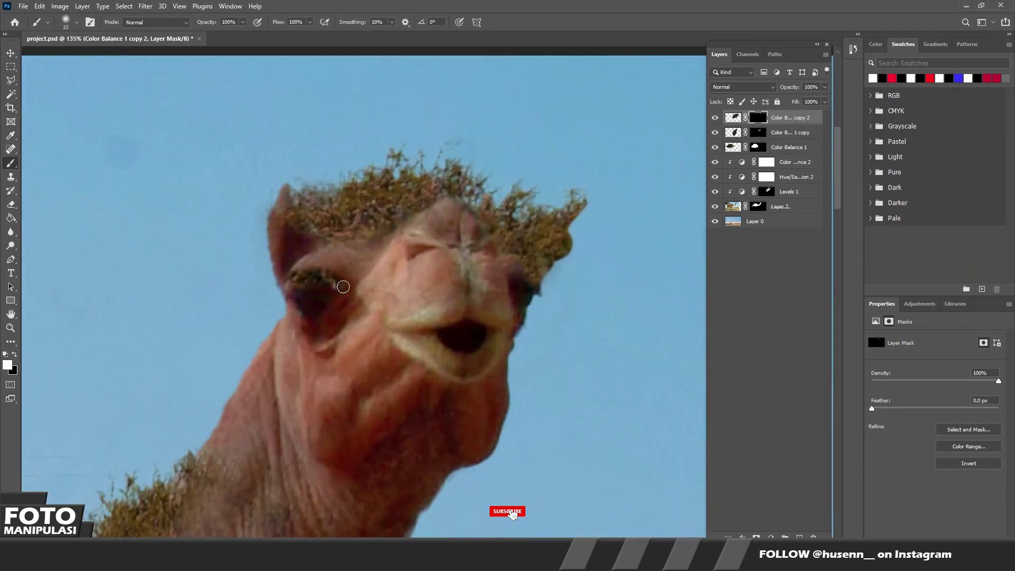
# - Extend the grass texture over the camel's left brow and head
pyautogui.moveTo(343, 286)
pyautogui.mouseDown()
pyautogui.moveTo(290, 285)
pyautogui.moveTo(342, 283)
pyautogui.mouseUp()
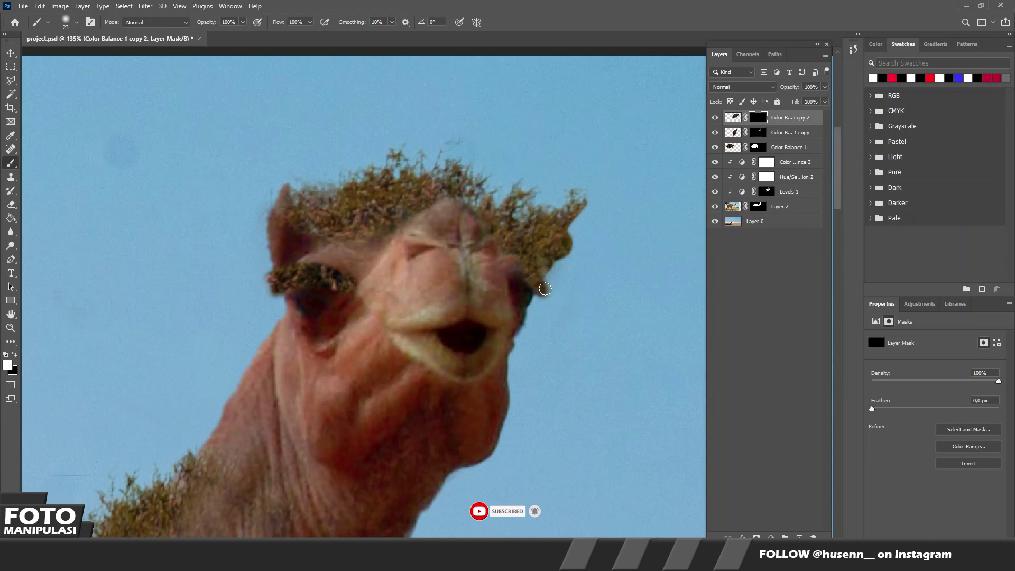
pyautogui.scroll(-2, 436, 397)
pyautogui.moveTo(436, 397)
pyautogui.mouseDown()
pyautogui.moveTo(415, 385)
pyautogui.moveTo(378, 426)
pyautogui.mouseUp()
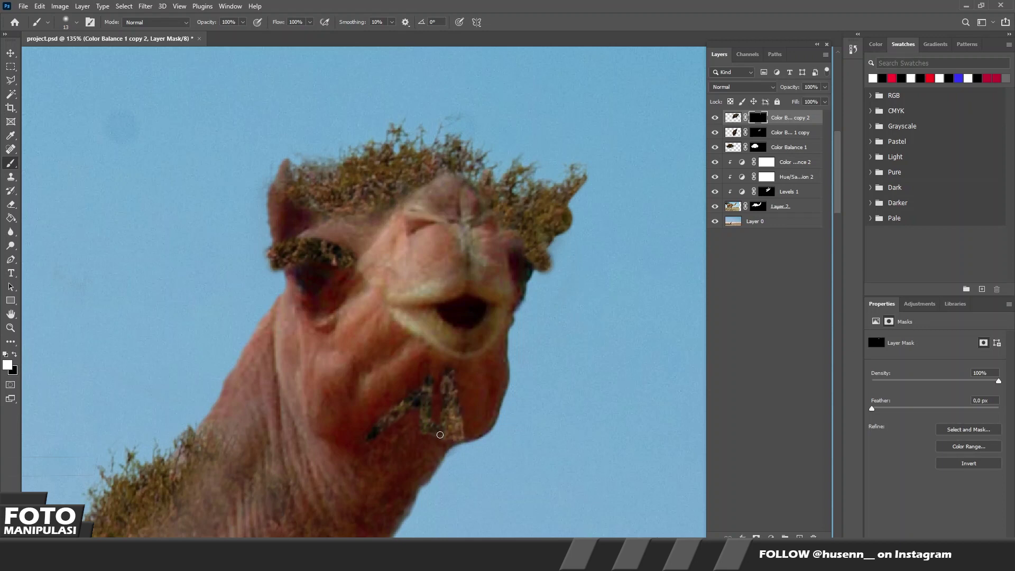
pyautogui.scroll(-3, 436, 398)
pyautogui.scroll(2, 436, 397)
# - Set the brush to about half opacity and switch to black to hide texture
pyautogui.click(243, 22)
pyautogui.moveTo(239, 34); pyautogui.dragTo(220, 35)
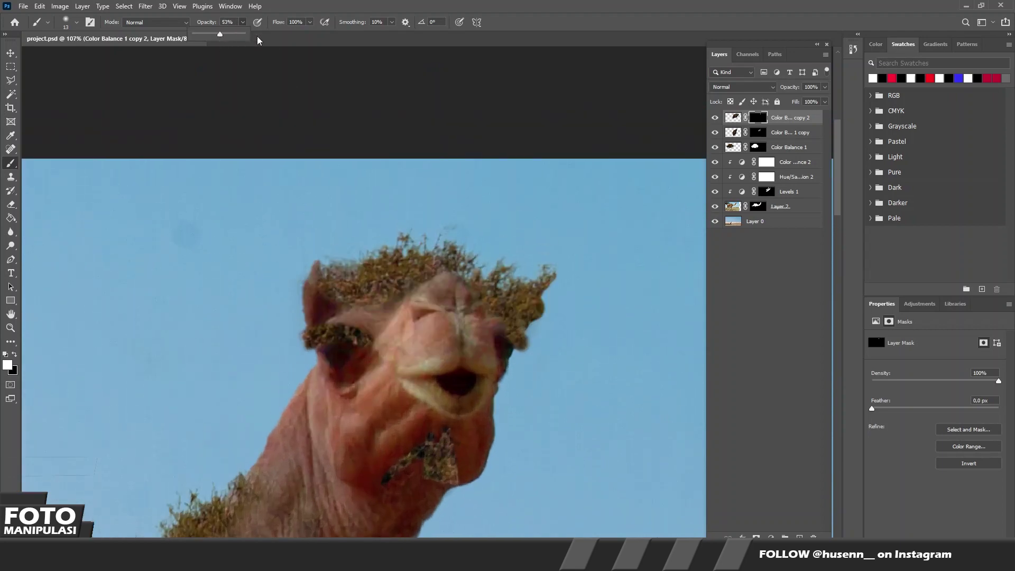
pyautogui.click(310, 22)
pyautogui.scroll(-1, 443, 257)
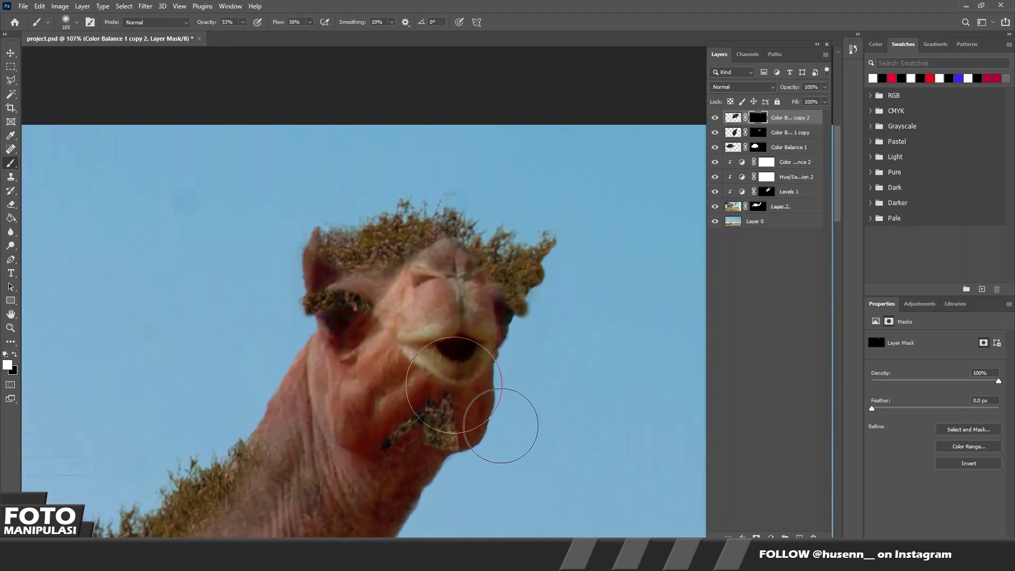
pyautogui.press('x')
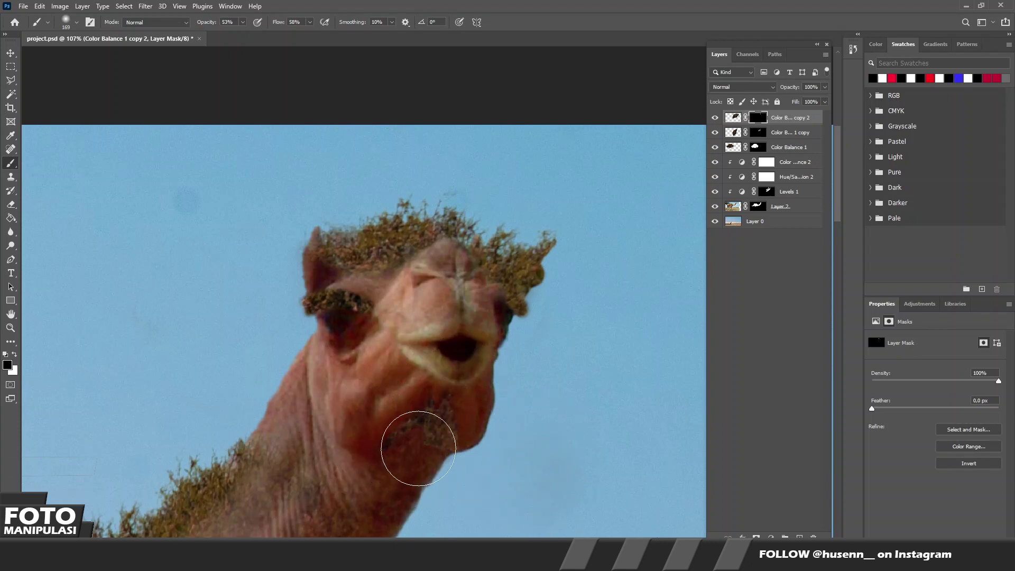
# - Shrink the brush and paint texture back onto the right hair tuft
pyautogui.scroll(1, 525, 456)
pyautogui.scroll(-2, 525, 456)
pyautogui.scroll(-1, 528, 446)
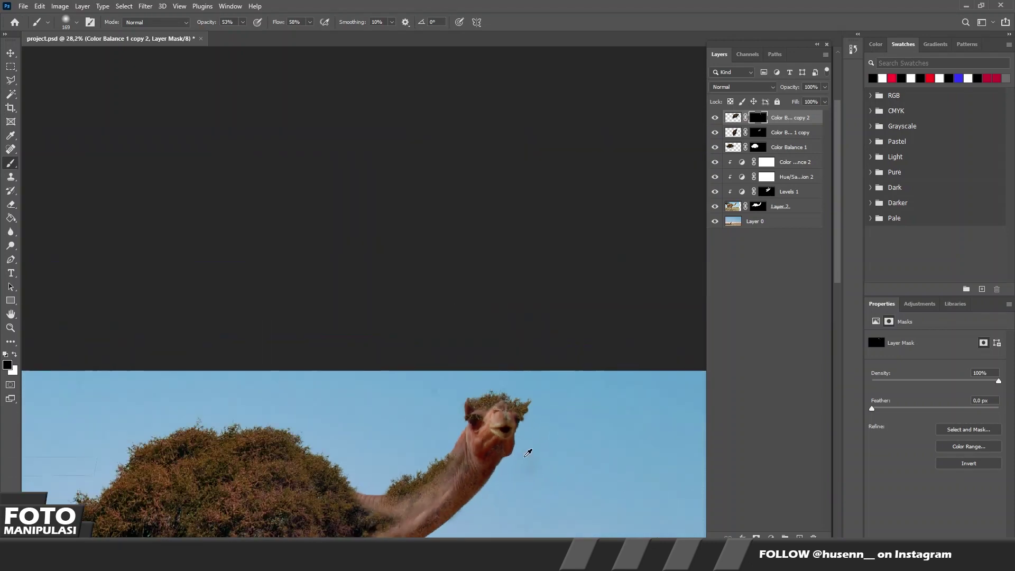
pyautogui.scroll(2, 528, 446)
pyautogui.scroll(1, 364, 435)
pyautogui.moveTo(422, 429); pyautogui.dragTo(409, 389)
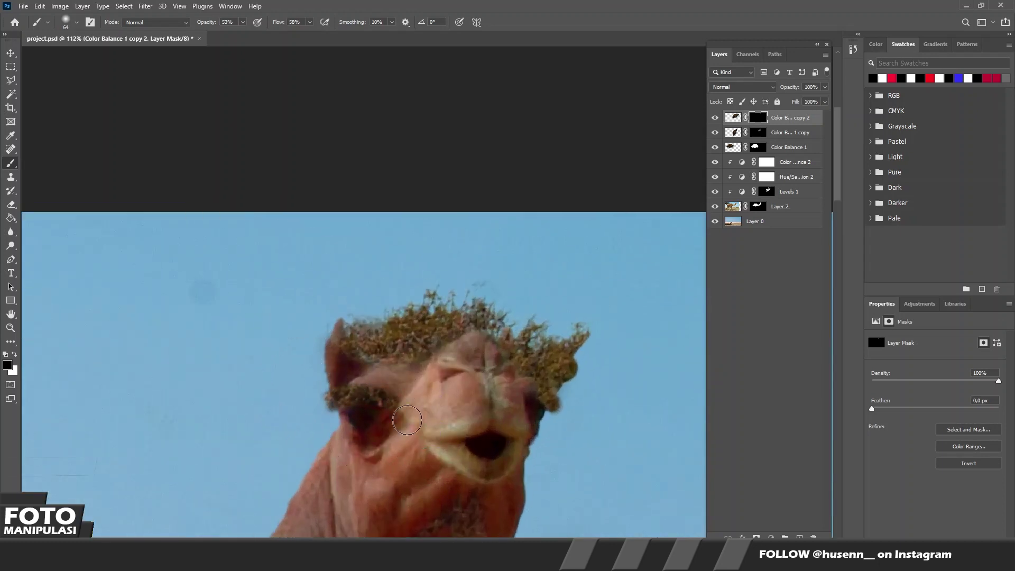
pyautogui.moveTo(556, 396); pyautogui.dragTo(561, 391)
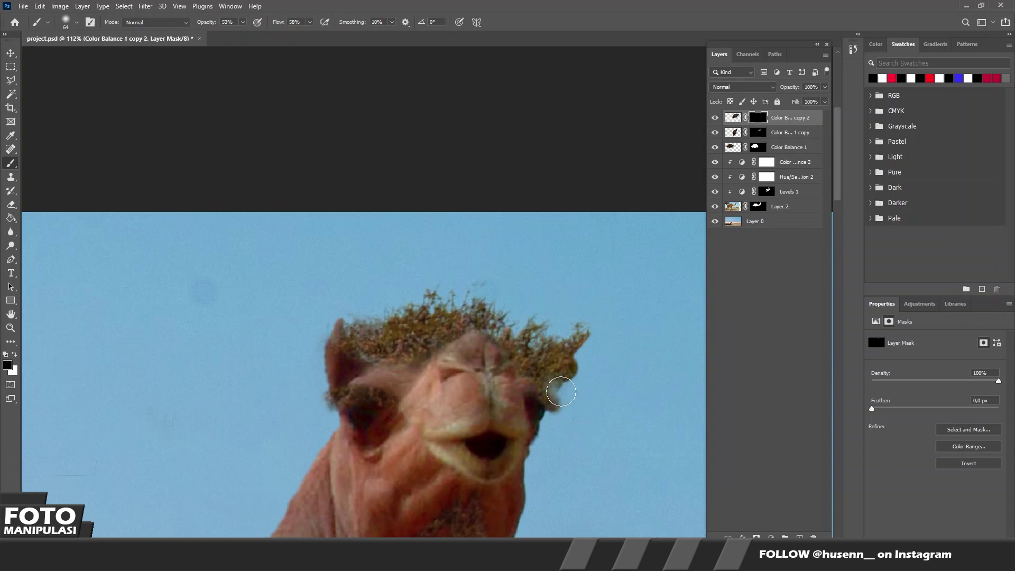
# - Return to painting with black and zoom out to review the head tuft
pyautogui.press('x')
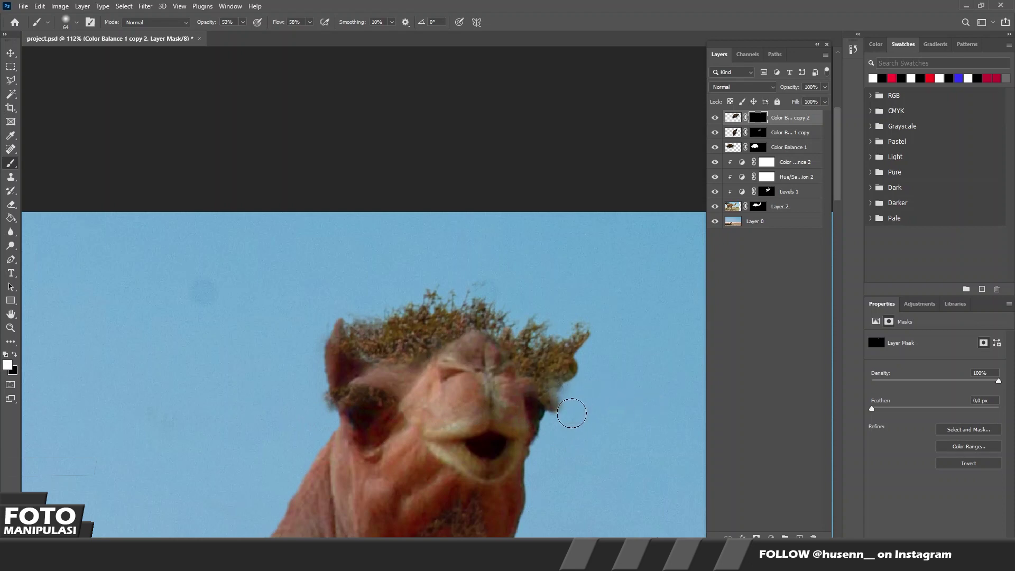
pyautogui.press('x')
pyautogui.keyDown('alt'); pyautogui.scroll(-5, 571, 413); pyautogui.keyUp('alt')
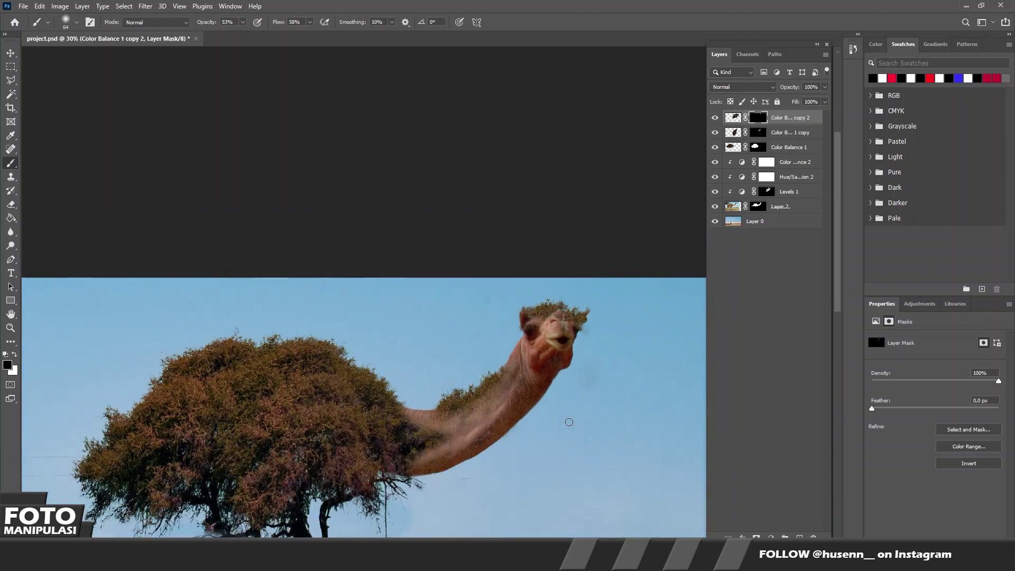
pyautogui.scroll(-1, 553, 411)
pyautogui.scroll(-2, 528, 389)
pyautogui.keyDown('alt'); pyautogui.scroll(-1, 544, 324); pyautogui.keyUp('alt')
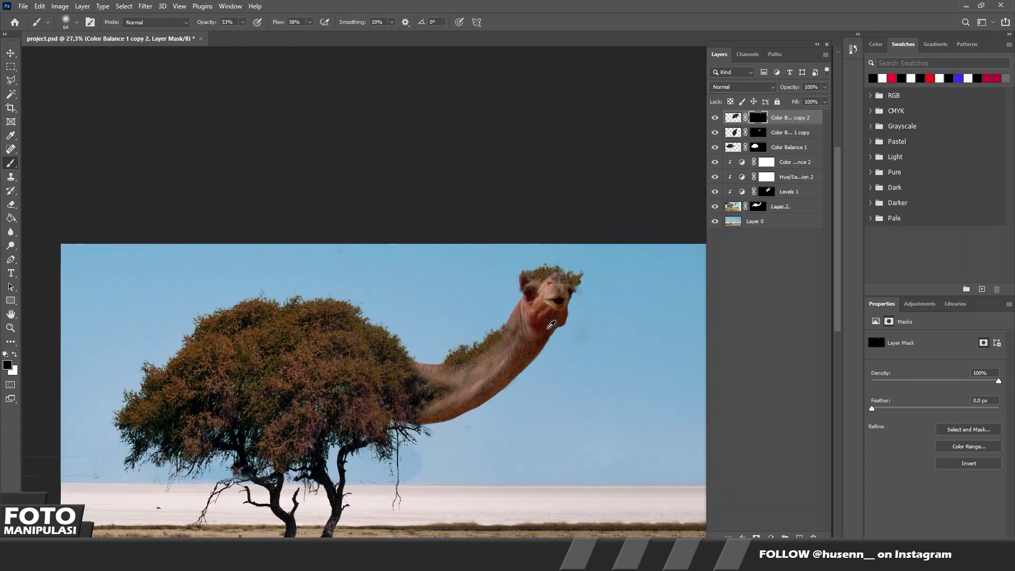
pyautogui.keyDown('alt'); pyautogui.scroll(2, 505, 394); pyautogui.keyUp('alt')
pyautogui.keyDown('alt'); pyautogui.scroll(3, 505, 394); pyautogui.keyUp('alt')
# - Select the Color Balance 1 copy mask and paint with an enlarged brush along the lower neck edge
pyautogui.press('v')
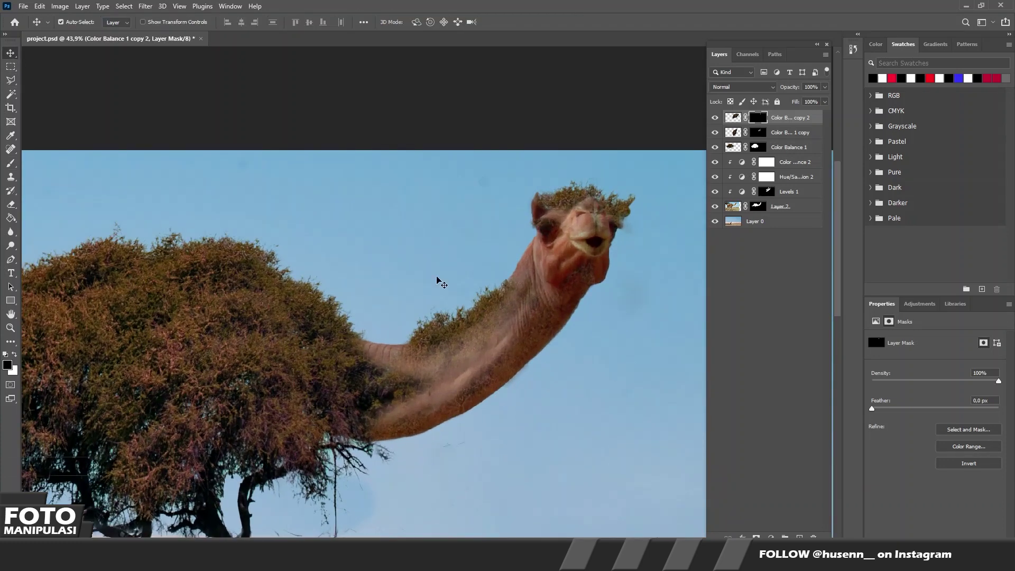
pyautogui.click(760, 132)
pyautogui.press('b')
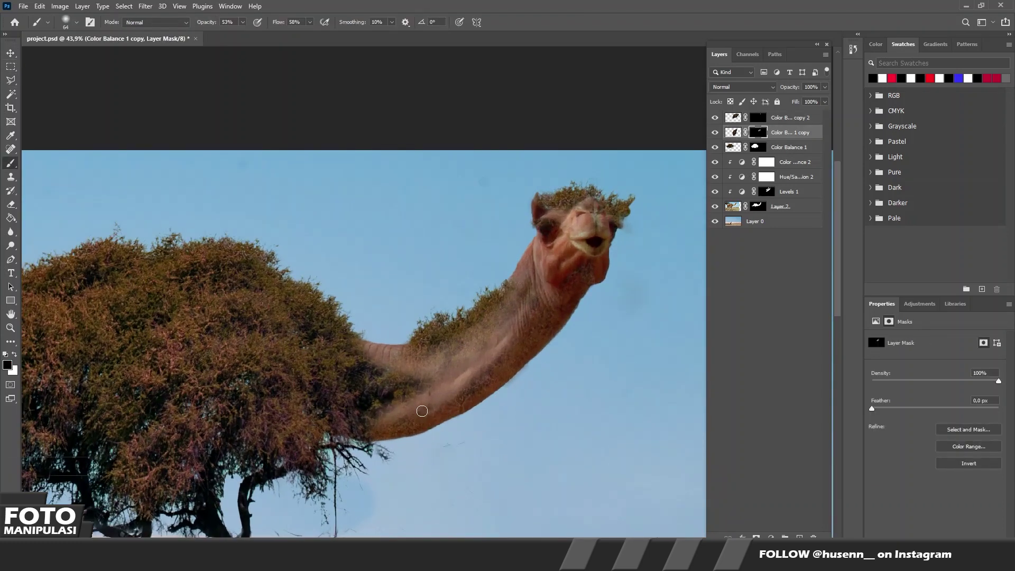
pyautogui.keyDown('alt'); pyautogui.scroll(2, 422, 411); pyautogui.keyUp('alt')
pyautogui.press(']')
pyautogui.press(']')
pyautogui.press(']')
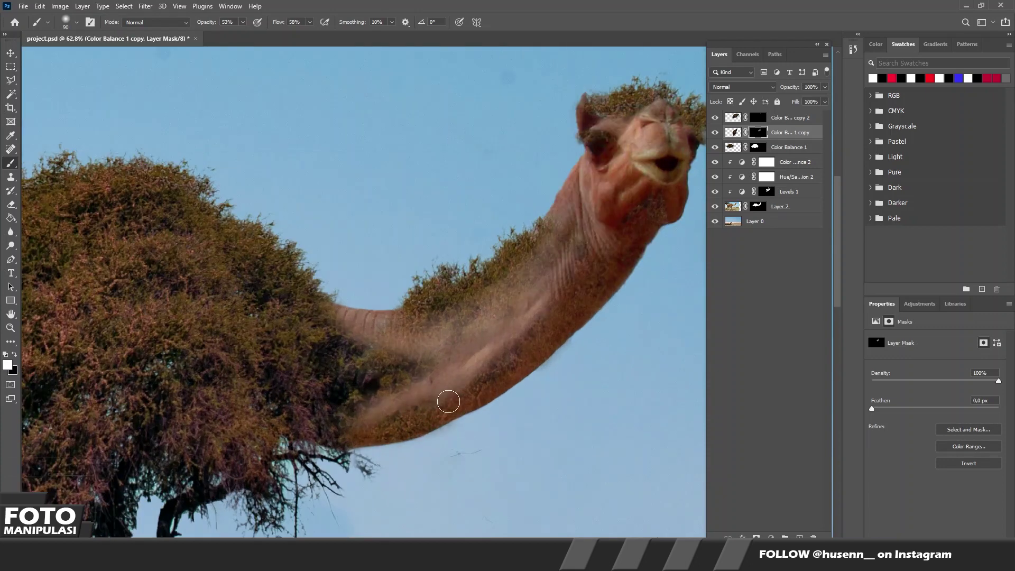
pyautogui.moveTo(385, 431); pyautogui.dragTo(516, 369)
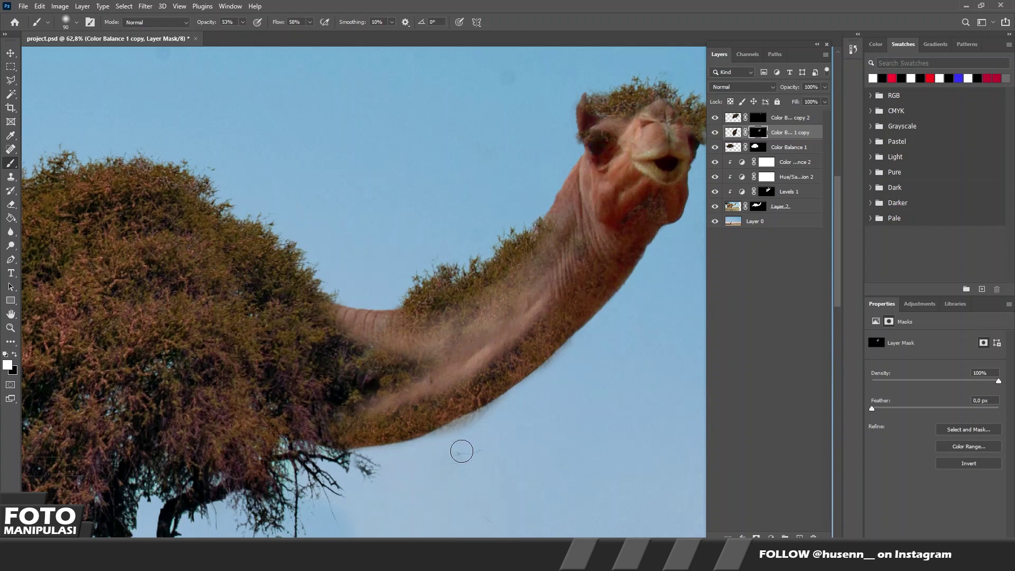
# - Swap colours, set brush opacity and flow to 100%, and smooth the lower neck fringe
pyautogui.keyDown('alt'); pyautogui.scroll(1, 462, 448); pyautogui.keyUp('alt')
pyautogui.press('x')
pyautogui.click(243, 22)
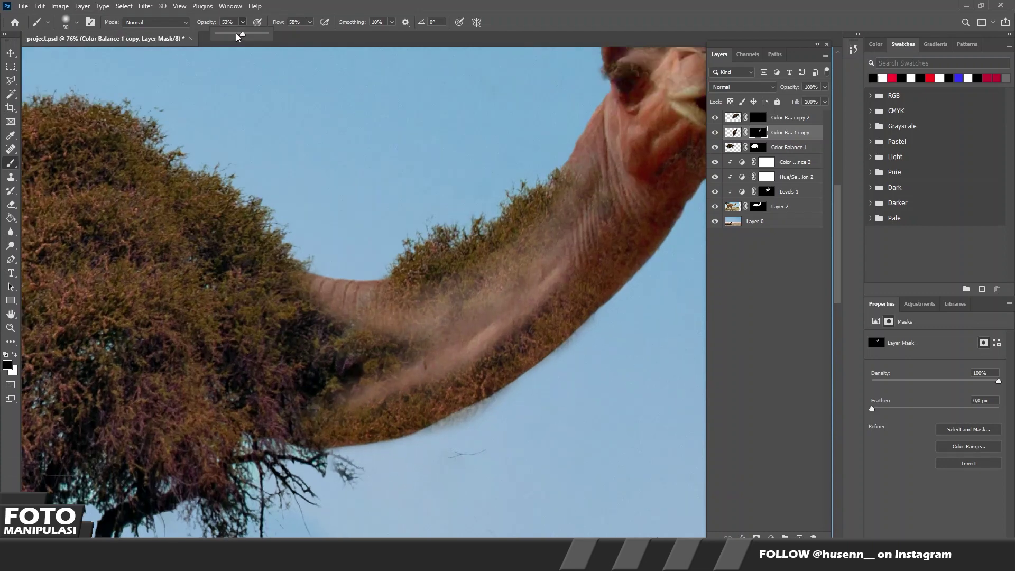
pyautogui.moveTo(310, 22); pyautogui.dragTo(333, 33)
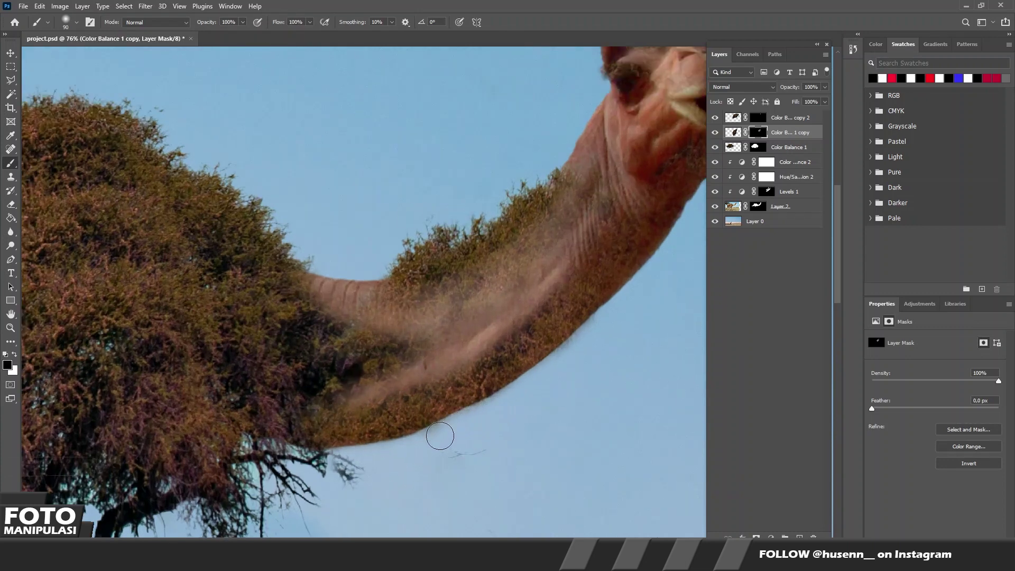
pyautogui.moveTo(482, 417); pyautogui.dragTo(608, 325)
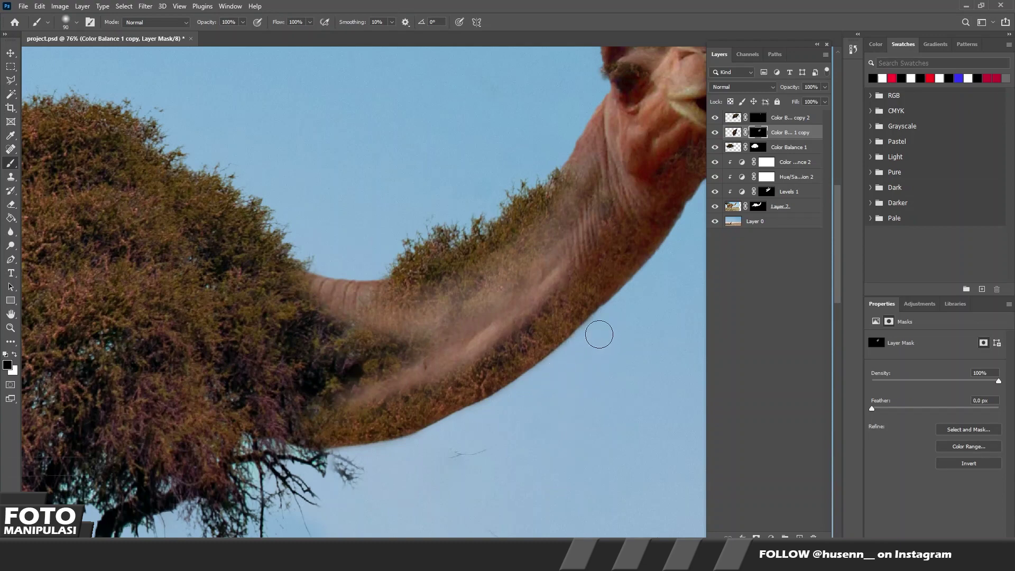
# - Zoom out and centre the whole scene, with the topmost layer selected
pyautogui.keyDown('alt'); pyautogui.scroll(-1, 588, 344); pyautogui.keyUp('alt')
pyautogui.keyDown('alt'); pyautogui.scroll(-3, 565, 379); pyautogui.keyUp('alt')
pyautogui.keyDown('alt'); pyautogui.scroll(-2, 539, 418); pyautogui.keyUp('alt')
pyautogui.keyDown('alt'); pyautogui.scroll(-2, 518, 450); pyautogui.keyUp('alt')
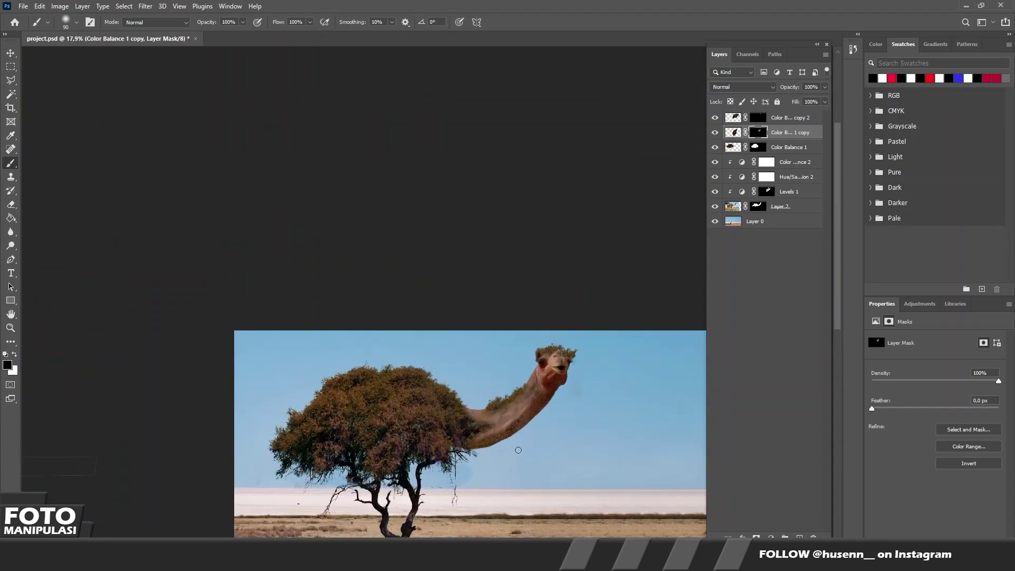
pyautogui.keyDown('alt'); pyautogui.scroll(-1, 518, 450); pyautogui.keyUp('alt')
pyautogui.moveTo(520, 447); pyautogui.dragTo(571, 478)
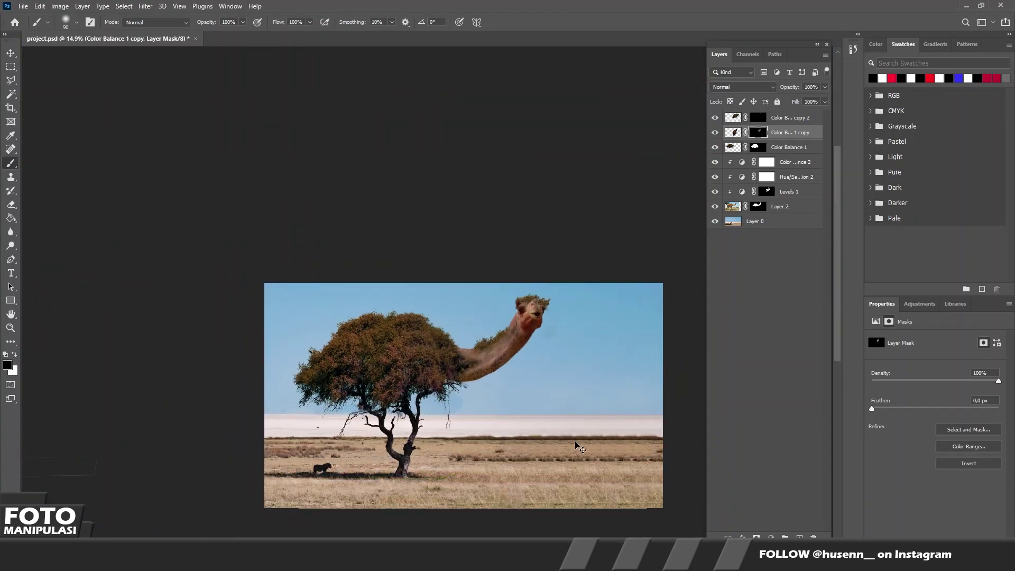
pyautogui.keyDown('alt'); pyautogui.scroll(1, 579, 438); pyautogui.keyUp('alt')
pyautogui.keyDown('alt'); pyautogui.scroll(1, 579, 438); pyautogui.keyUp('alt')
pyautogui.click(738, 119)
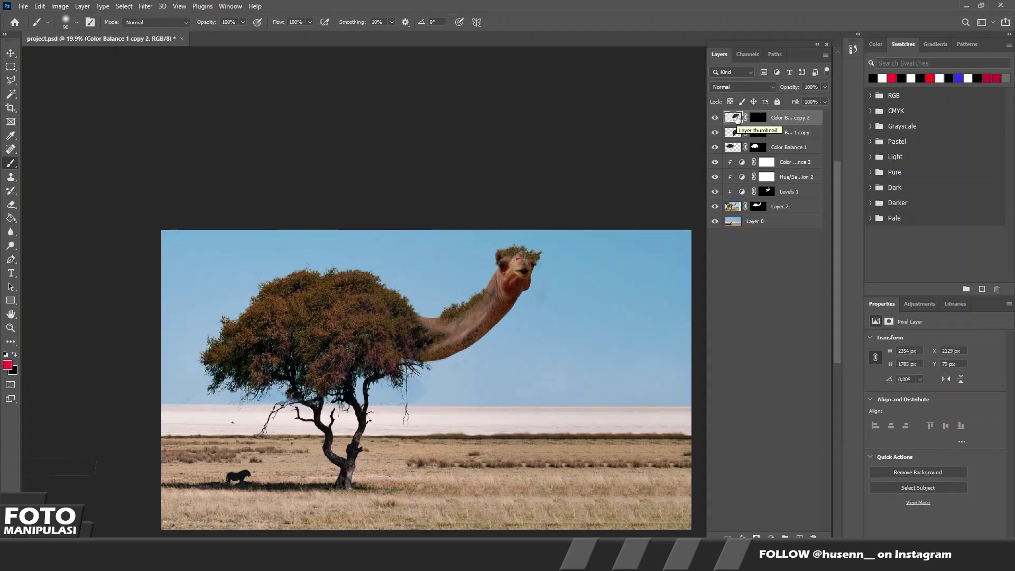
# - Stamp all visible layers into a new top layer and grade it in Camera Raw: Temperature +4, Tint +9
pyautogui.hotkey('ctrl', 'shift', 'alt', 'e')
pyautogui.keyDown('alt'); pyautogui.scroll(1, 613, 326); pyautogui.keyUp('alt')
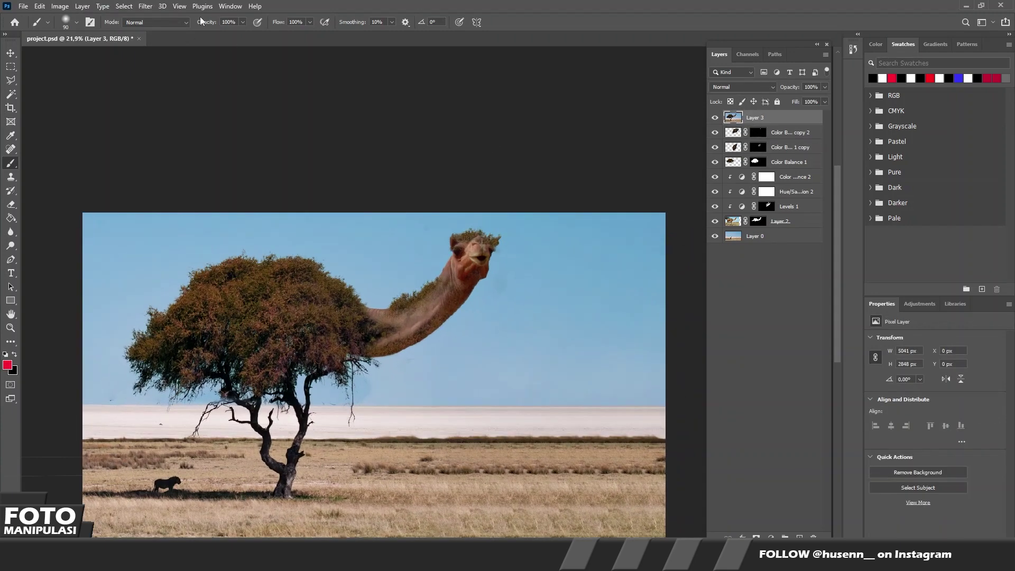
pyautogui.click(146, 6)
pyautogui.click(159, 83)
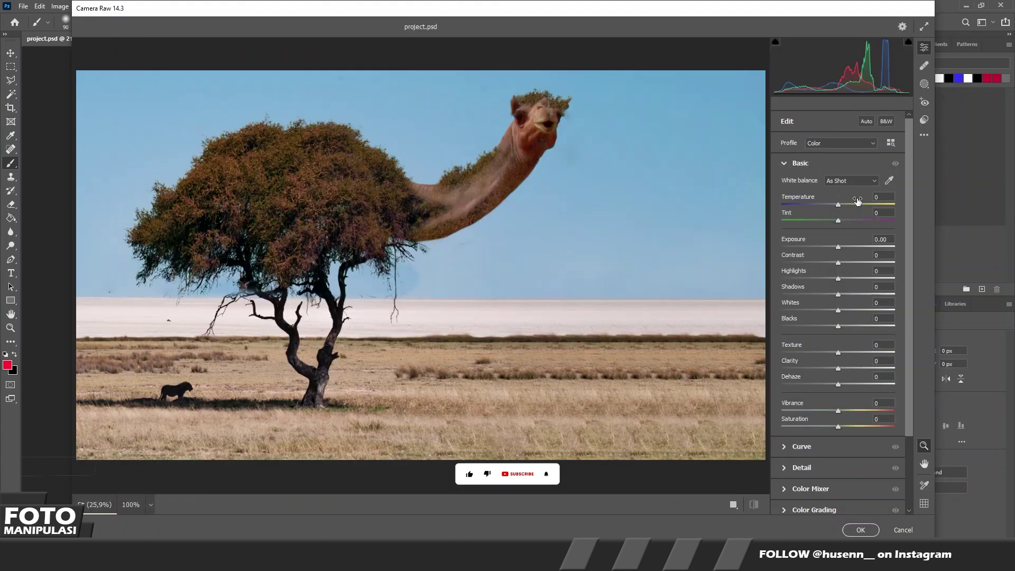
pyautogui.moveTo(839, 205); pyautogui.dragTo(843, 205)
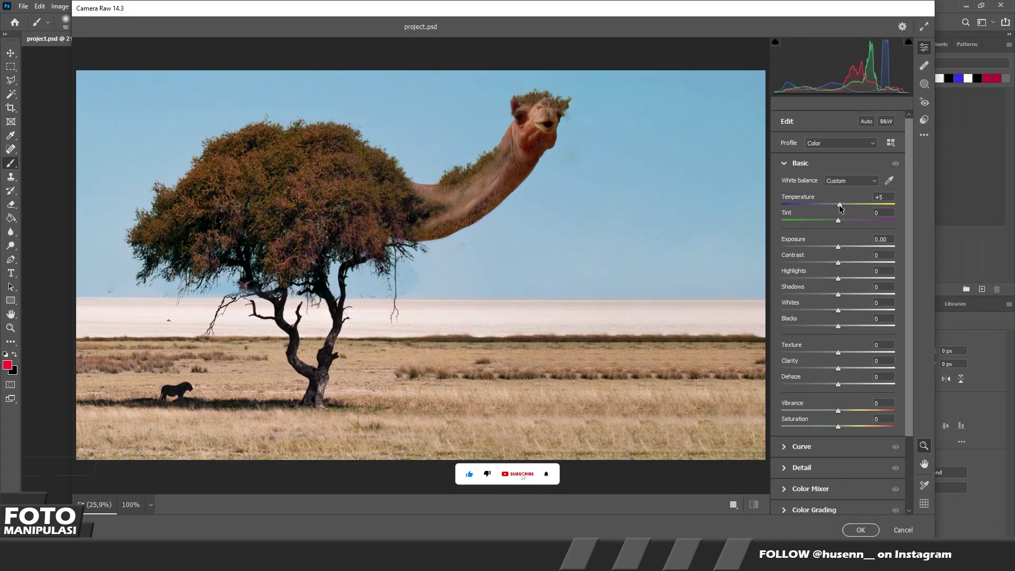
pyautogui.moveTo(843, 208); pyautogui.dragTo(842, 295)
pyautogui.click(860, 530)
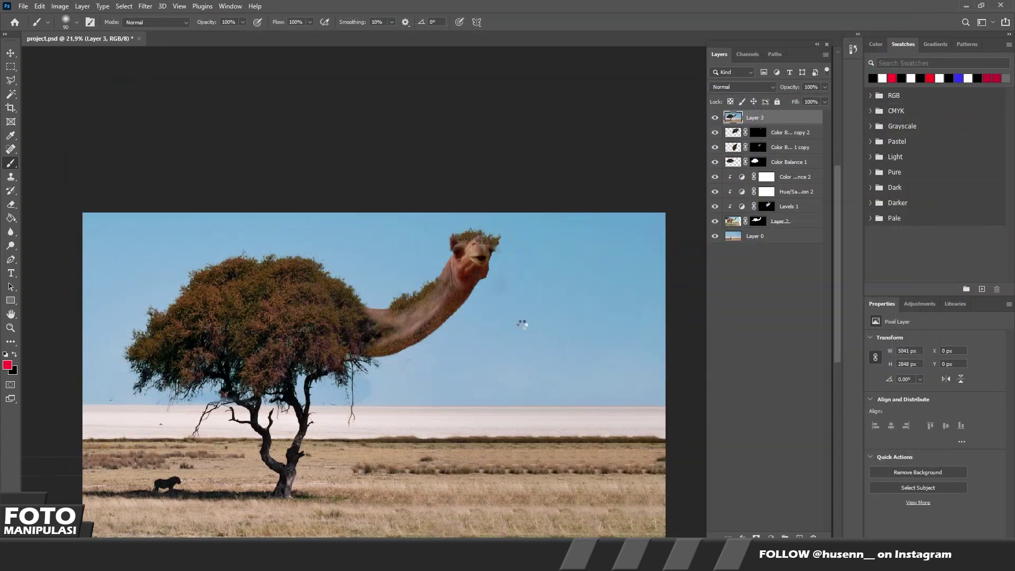
pyautogui.scroll(1, 408, 312)
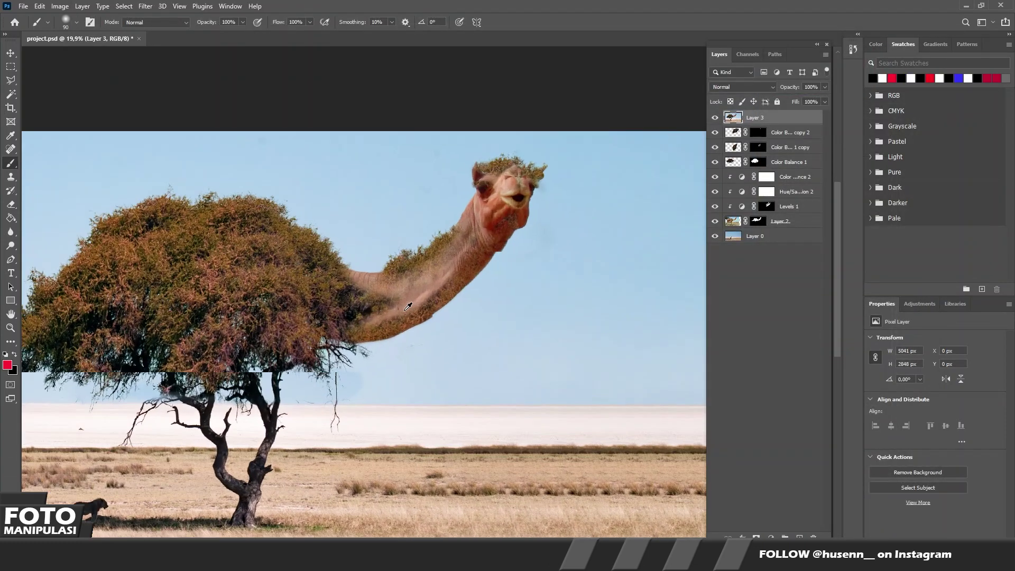